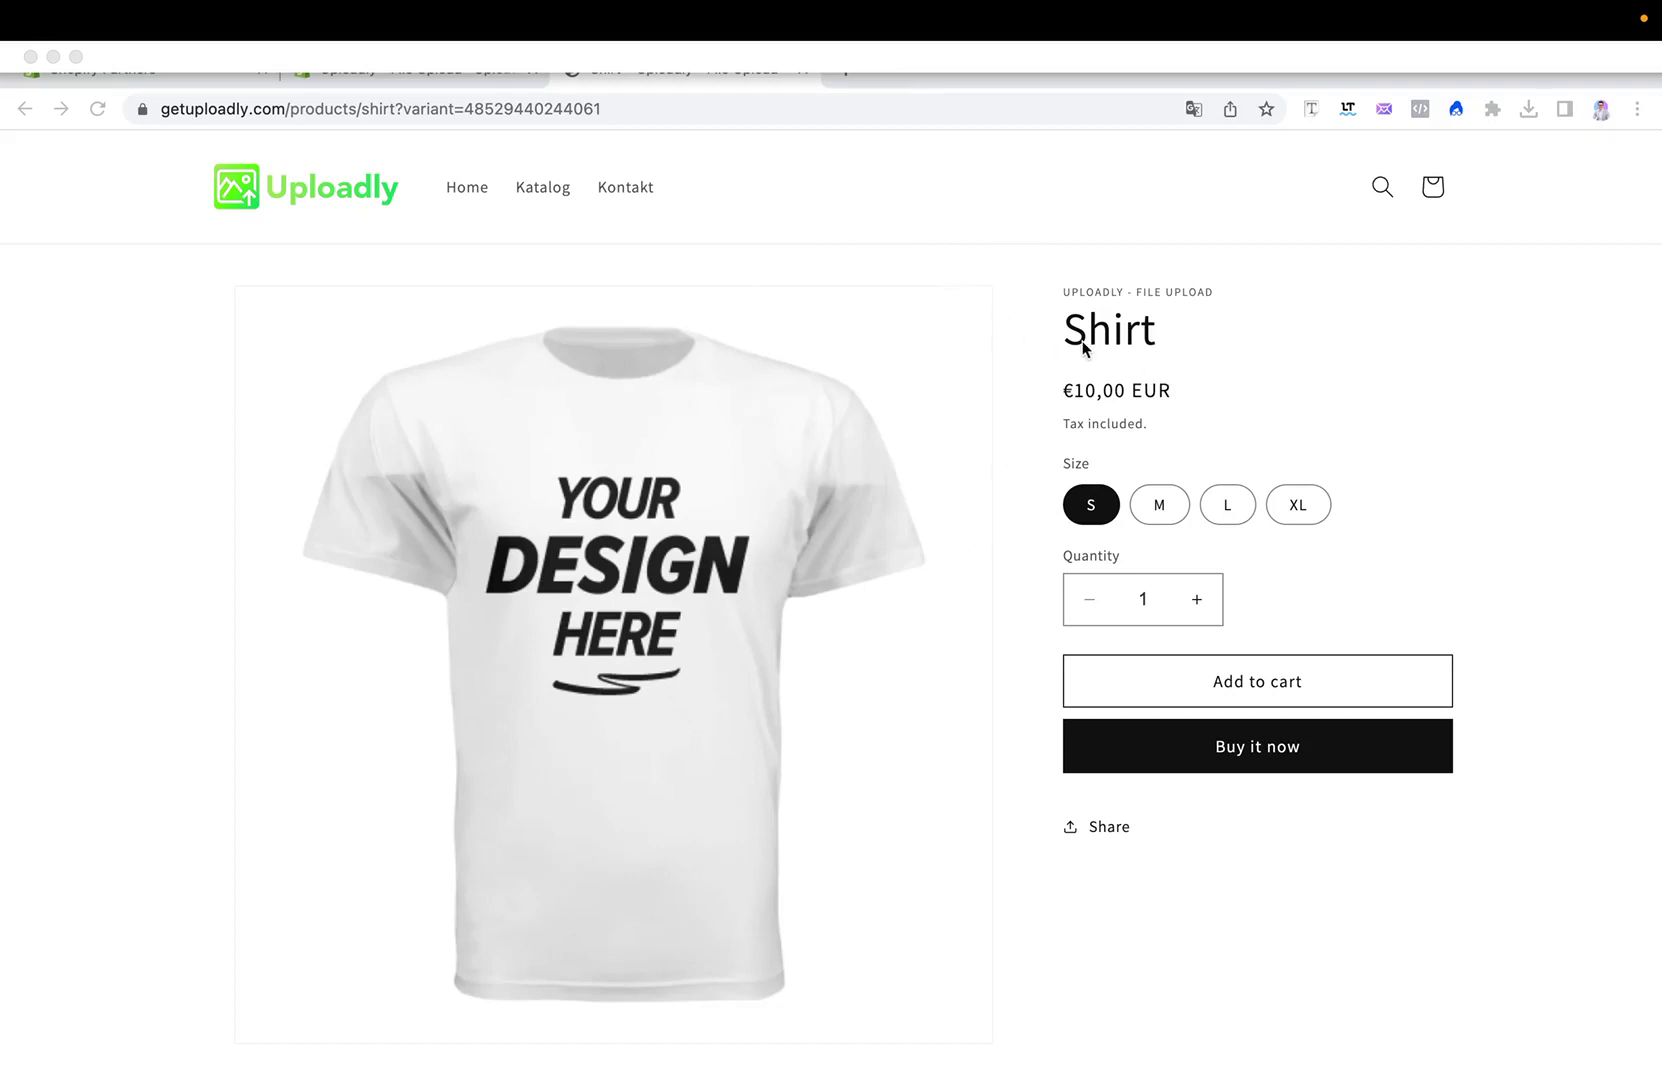
In the Uploadly admin, add a new upload field and name it 'Upload 1'.
{"action": "left_click", "coordinate": [988, 279]}
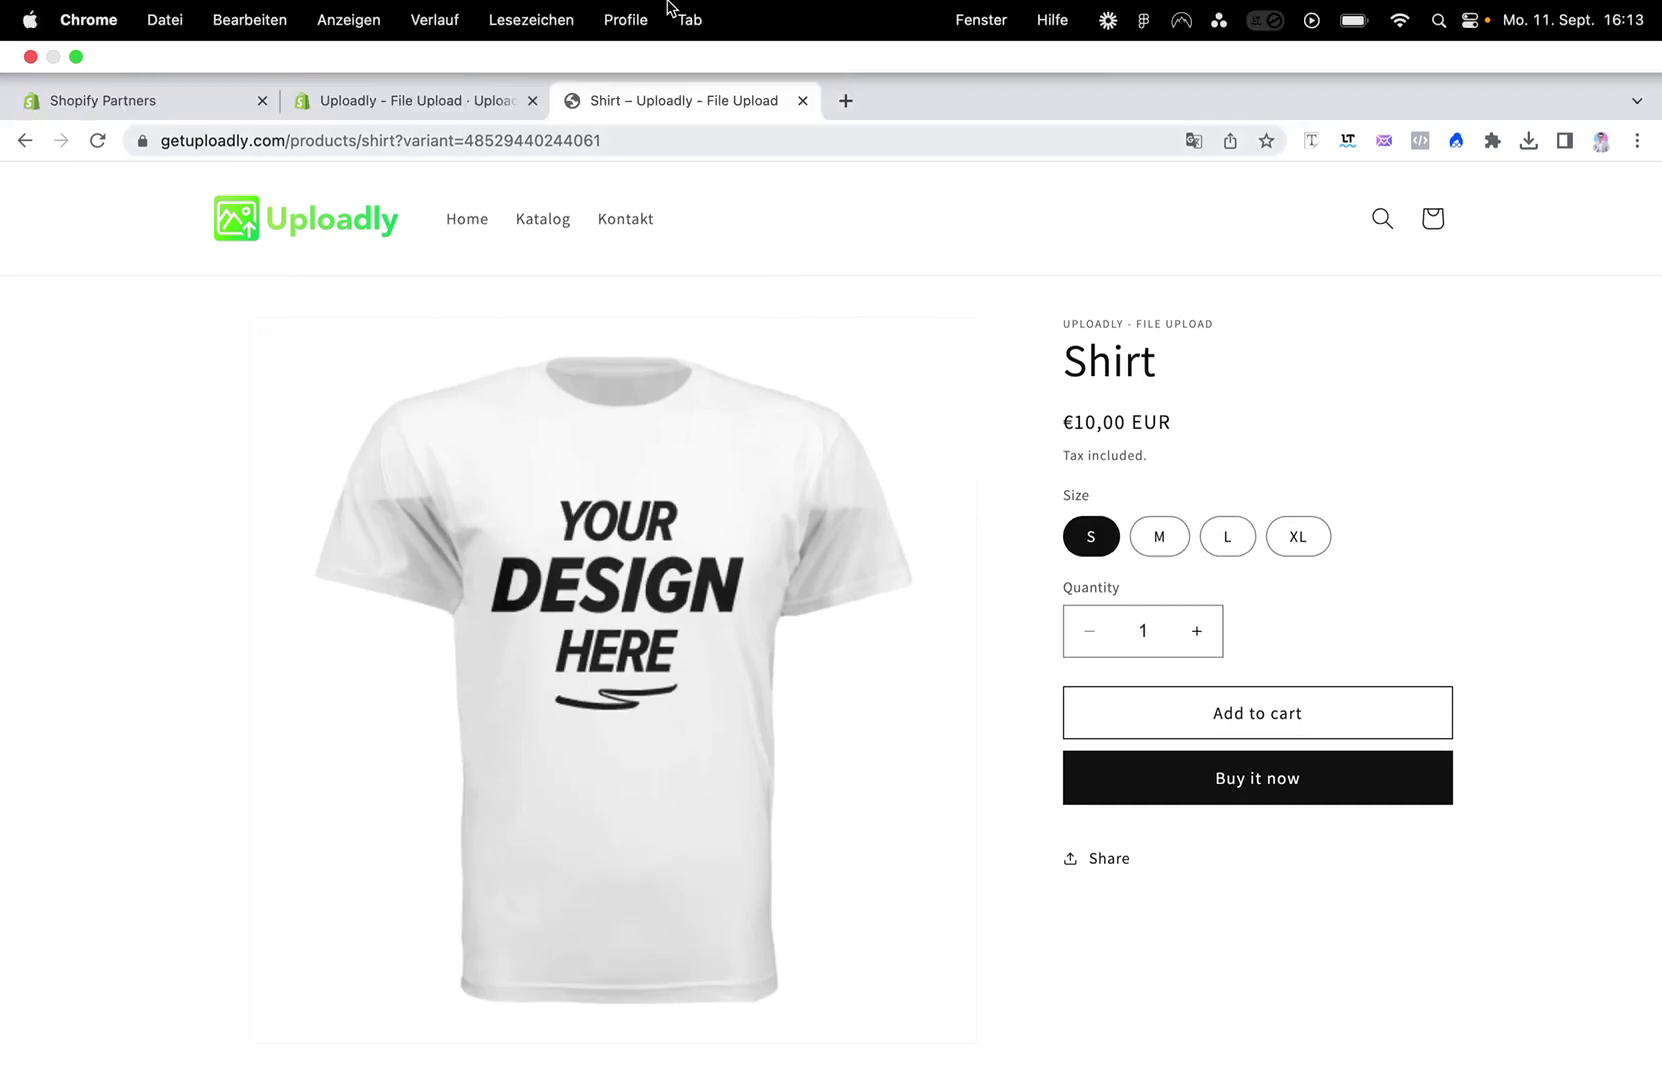
{"action": "left_click", "coordinate": [451, 68]}
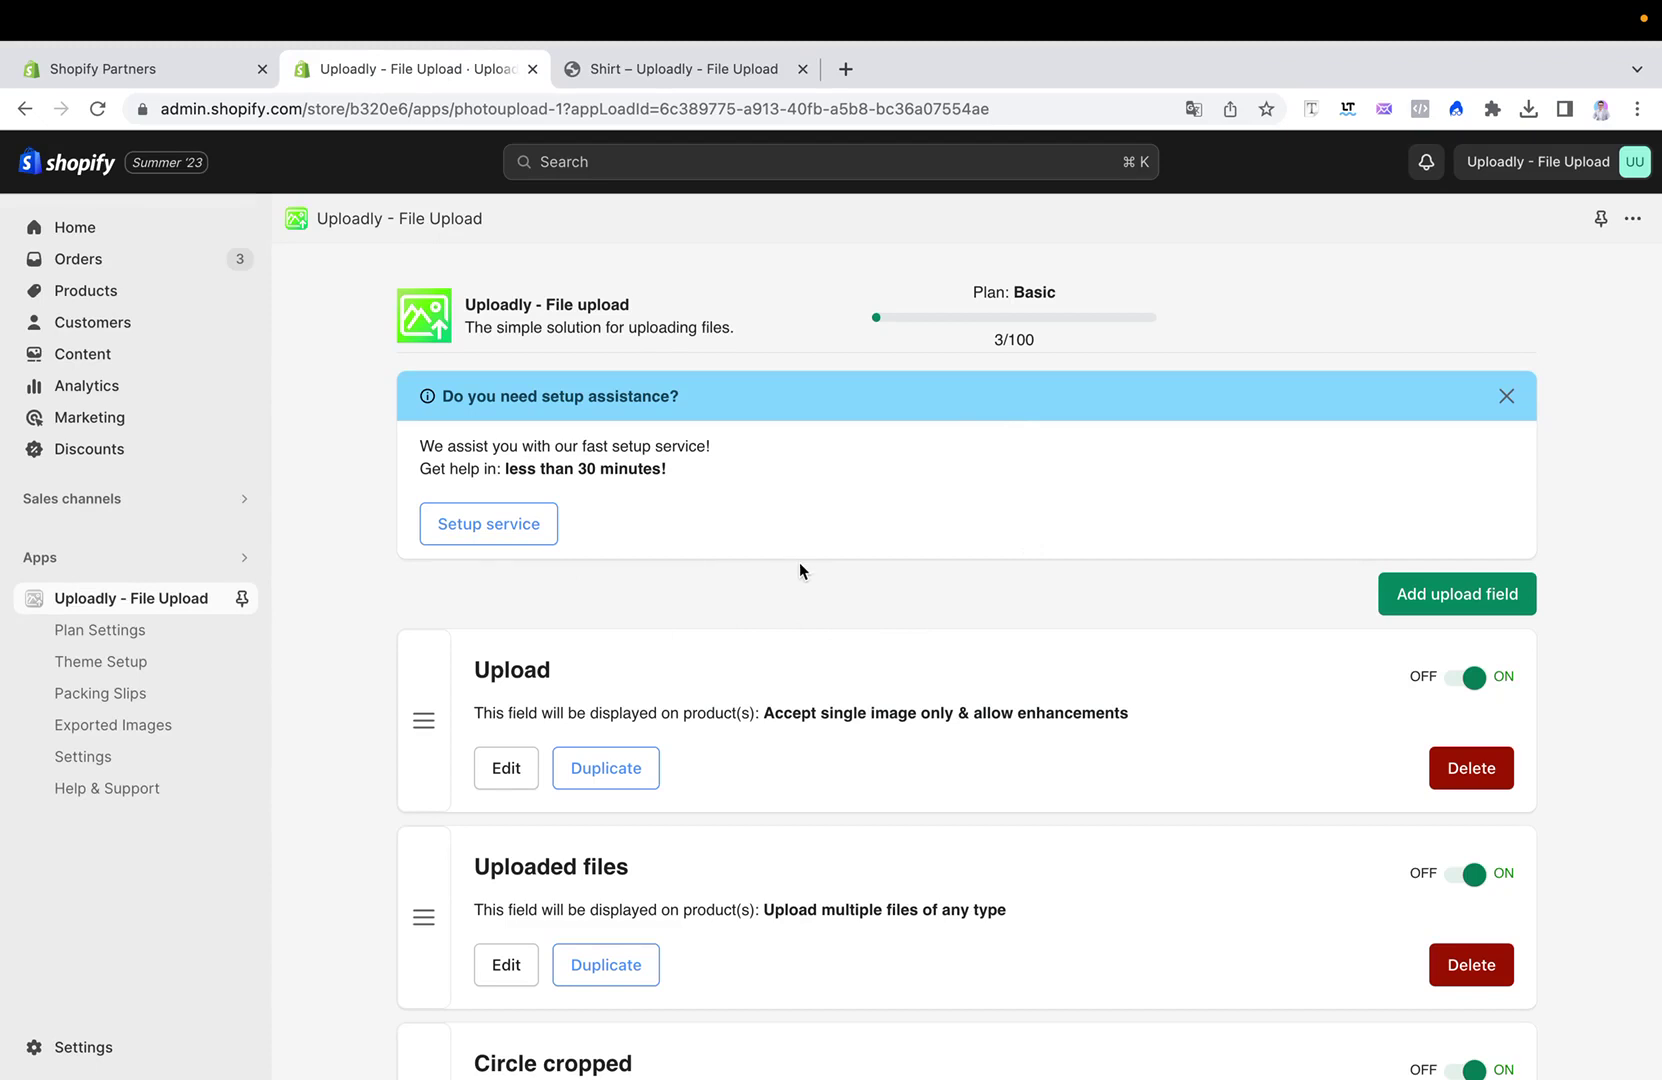
{"action": "left_click", "coordinate": [1470, 604]}
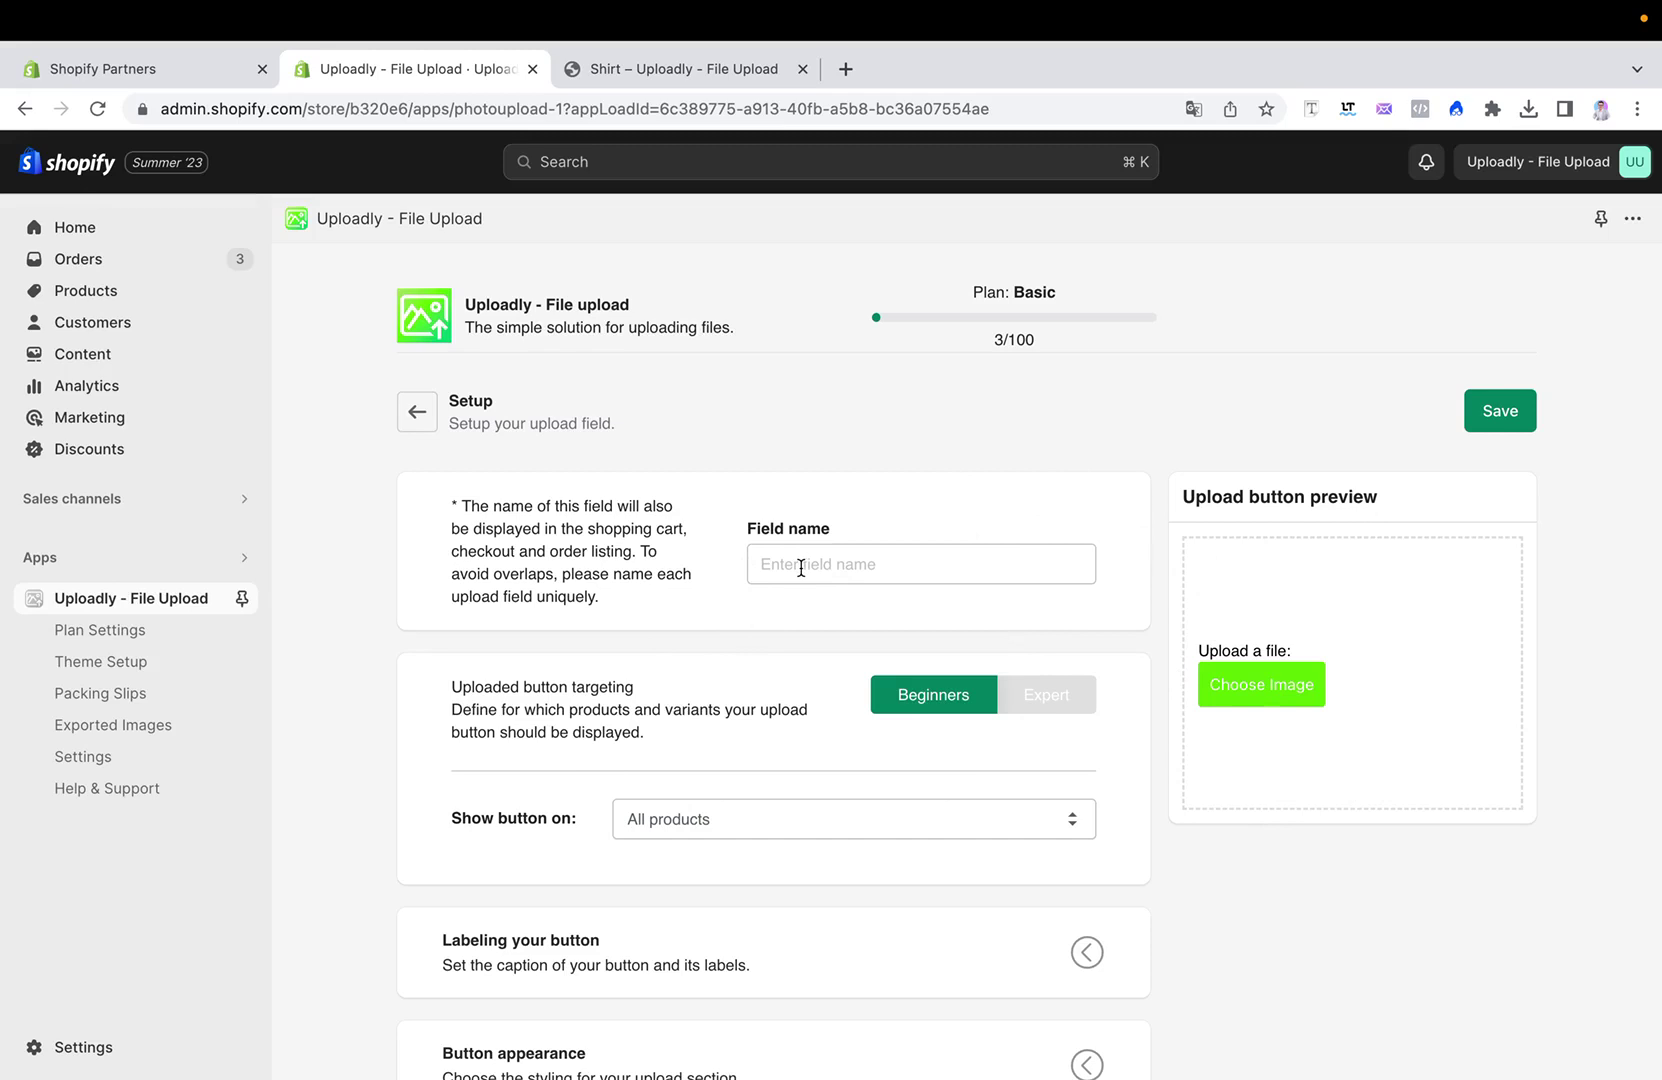
{"action": "left_click", "coordinate": [801, 567]}
{"action": "type", "text": "U"}
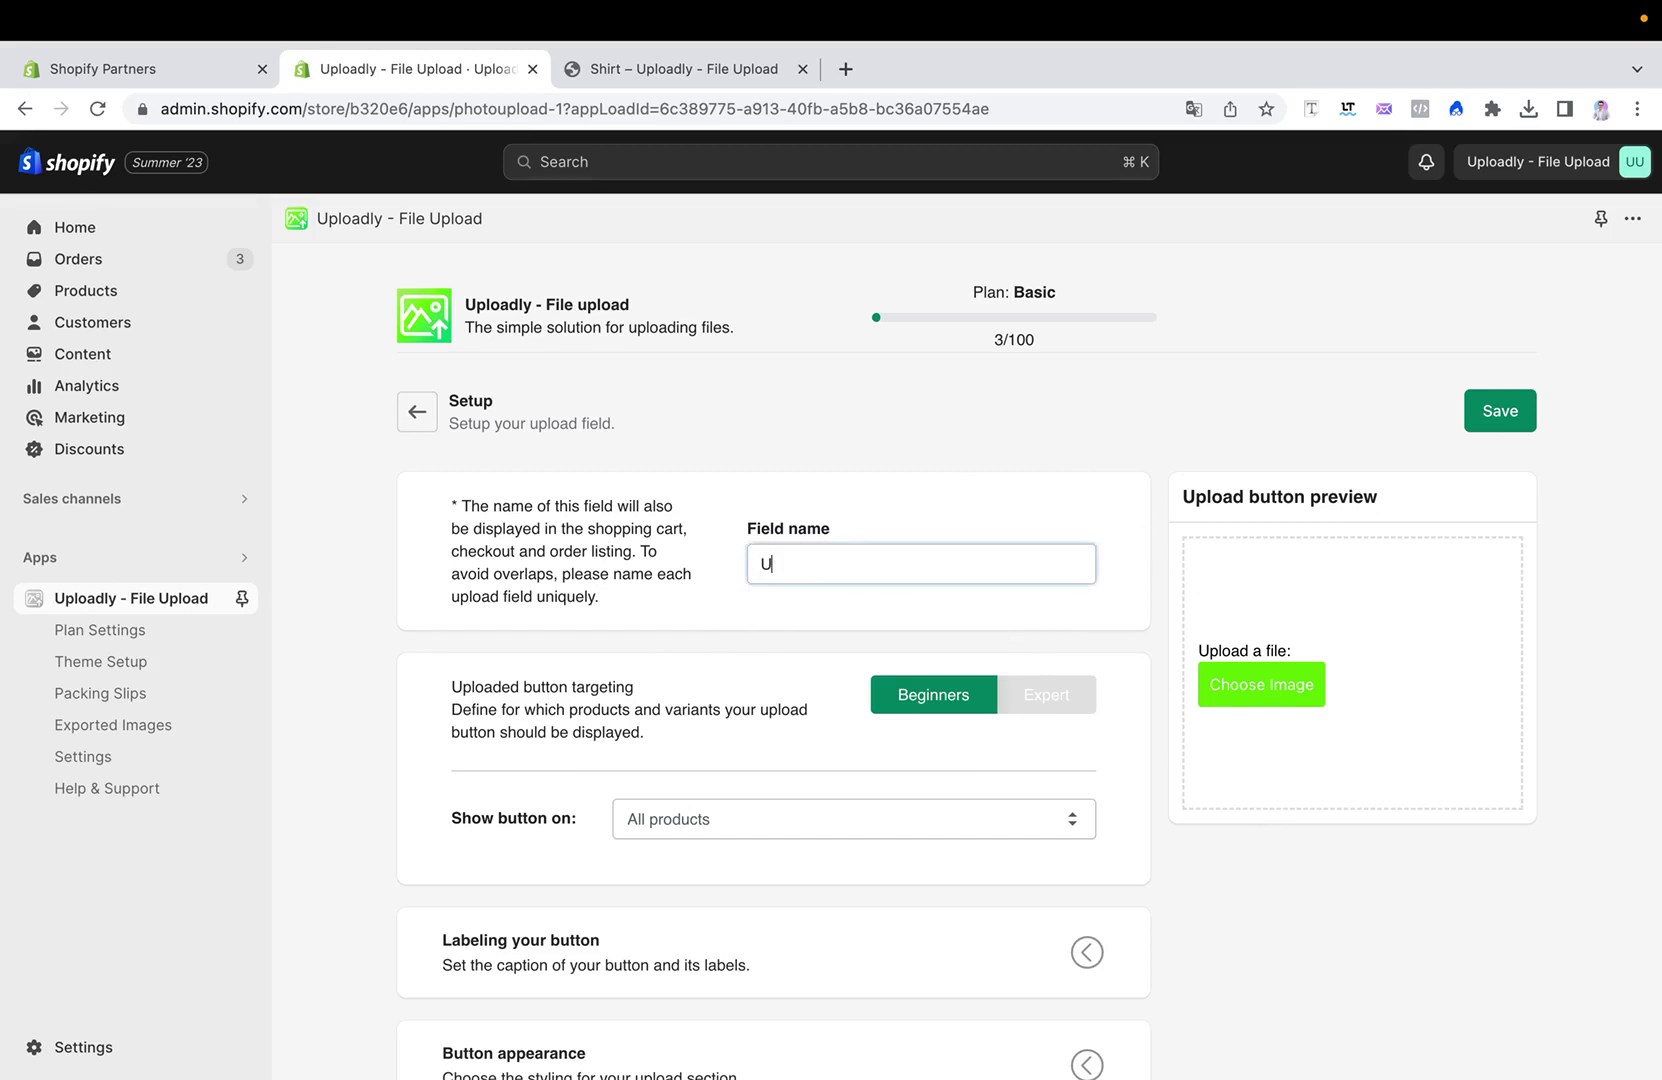
{"action": "type", "text": "pload 1"}
Set 'Show button on' to This product(s) and add the Shirt product.
{"action": "left_click", "coordinate": [923, 424]}
{"action": "scroll", "coordinate": [883, 598], "scroll_direction": "down", "scroll_amount": 1}
{"action": "scroll", "coordinate": [883, 598], "scroll_direction": "down", "scroll_amount": 1}
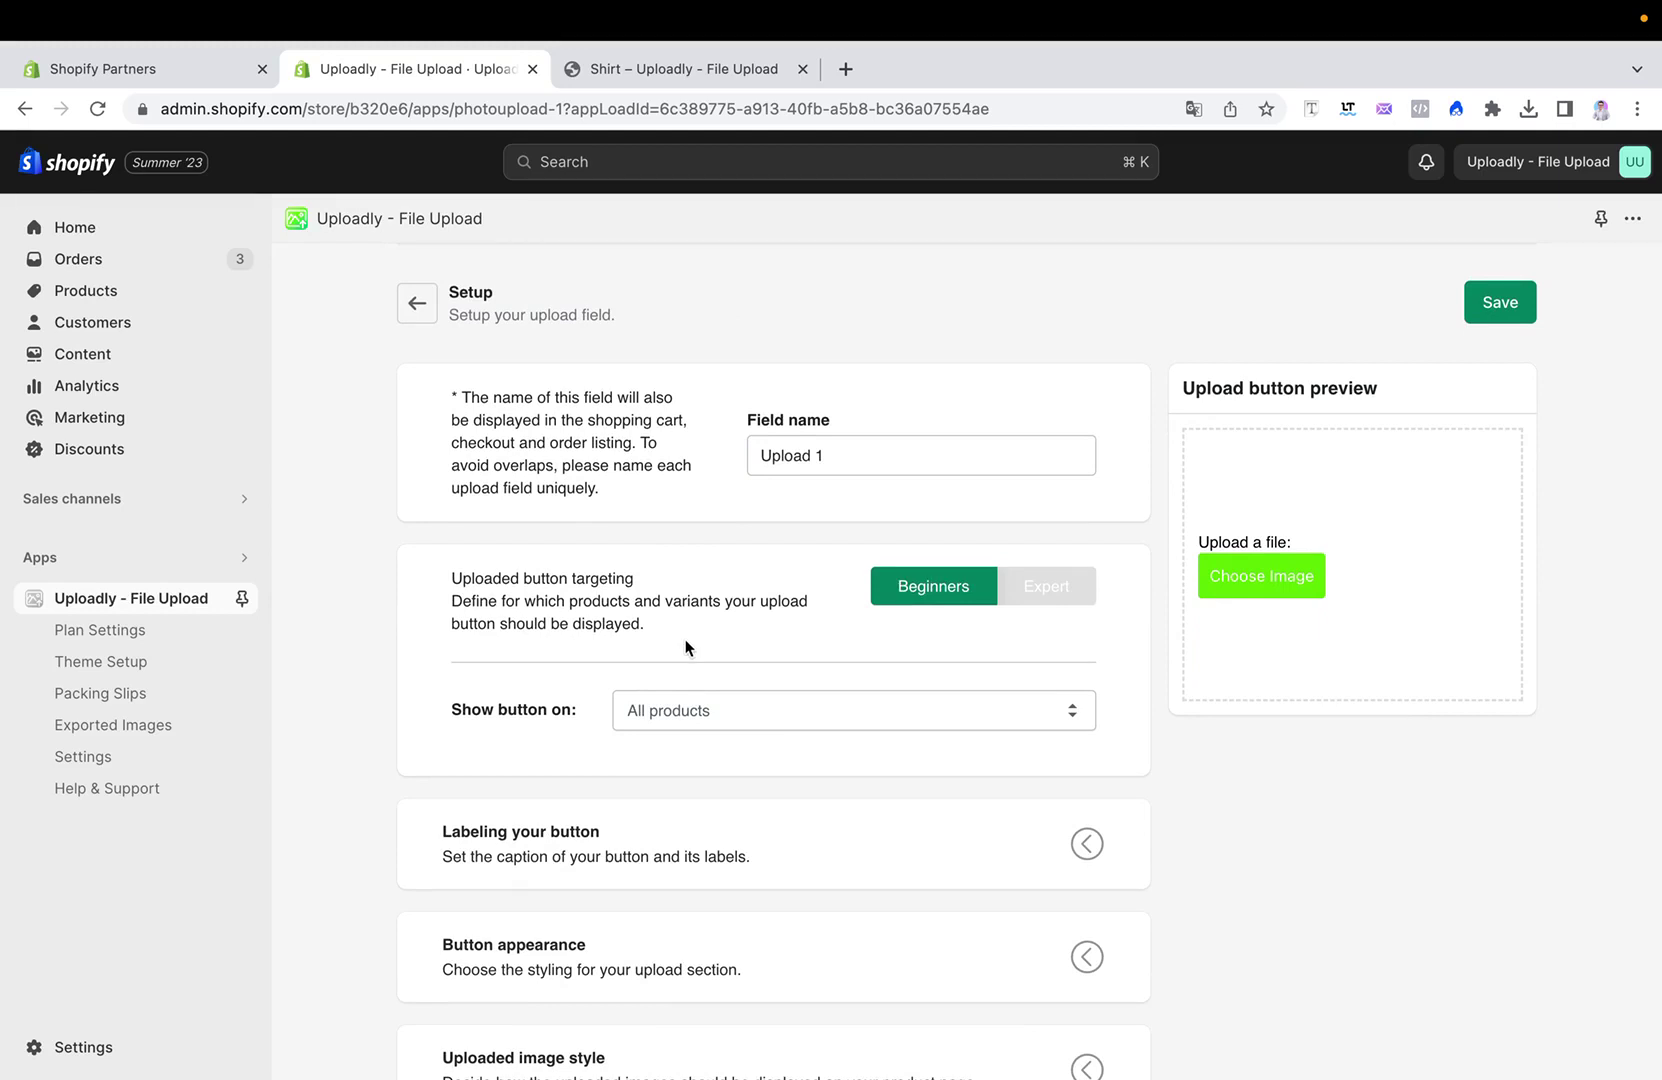
{"action": "left_click", "coordinate": [741, 717]}
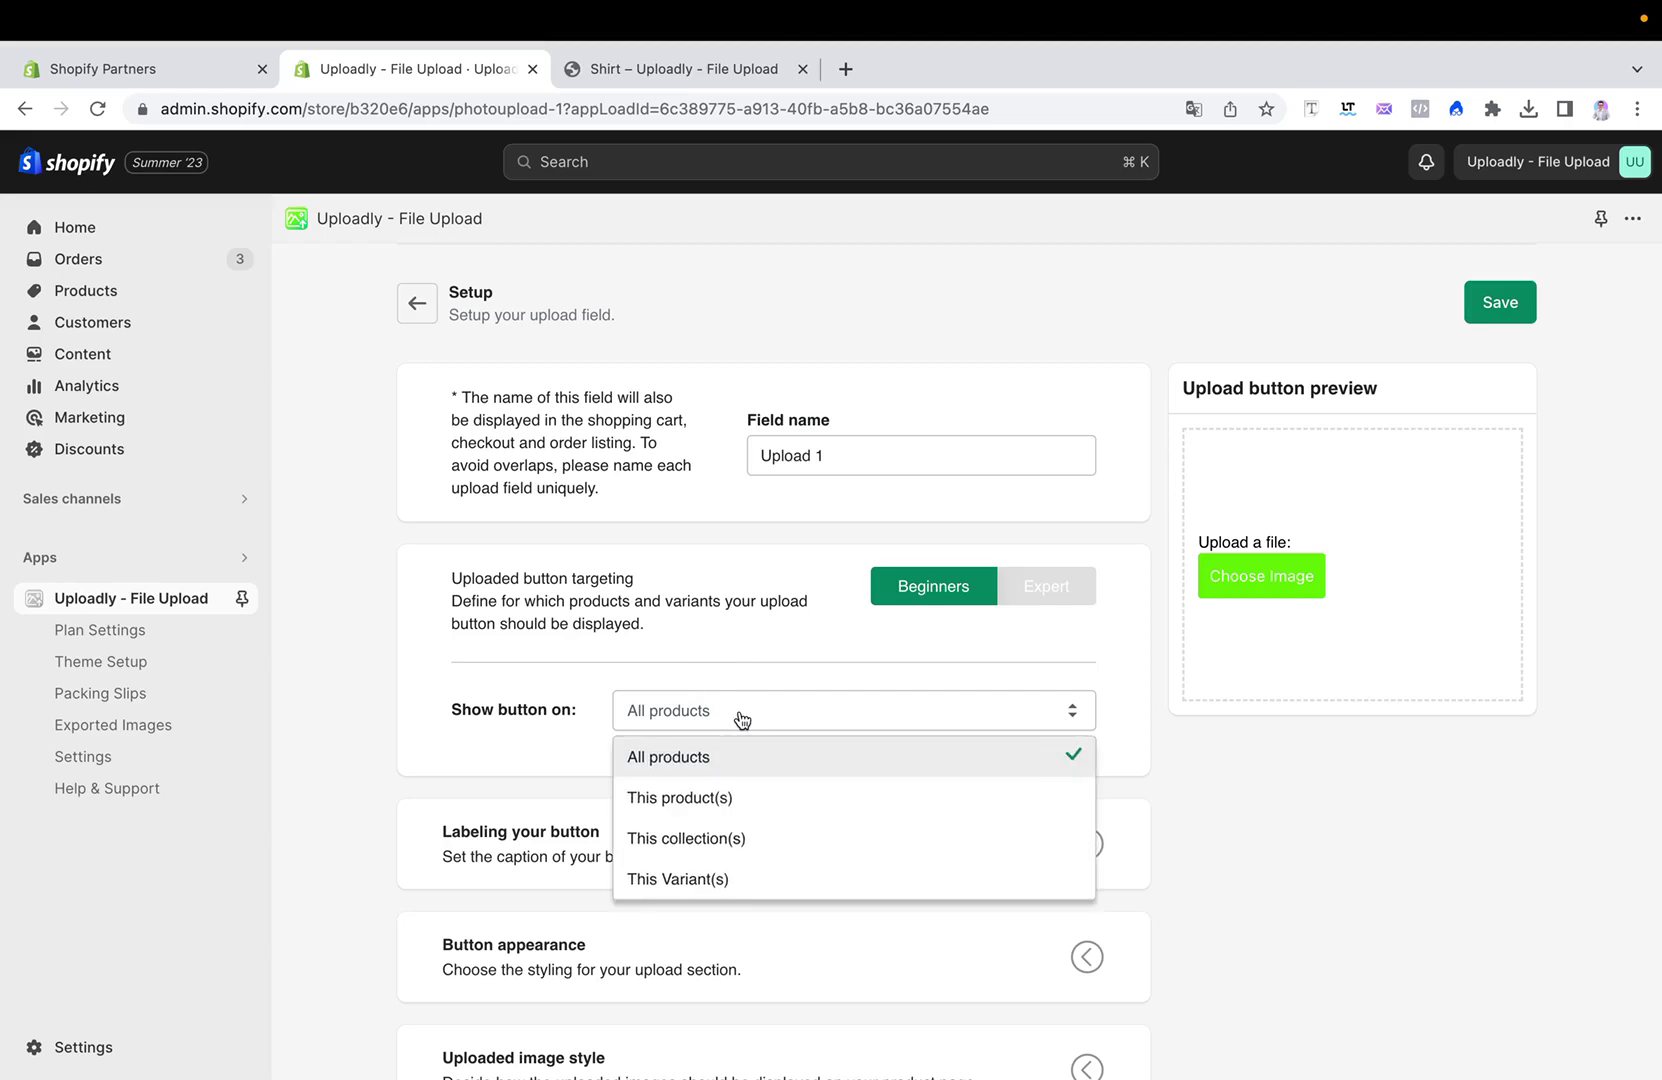
{"action": "left_click", "coordinate": [673, 800]}
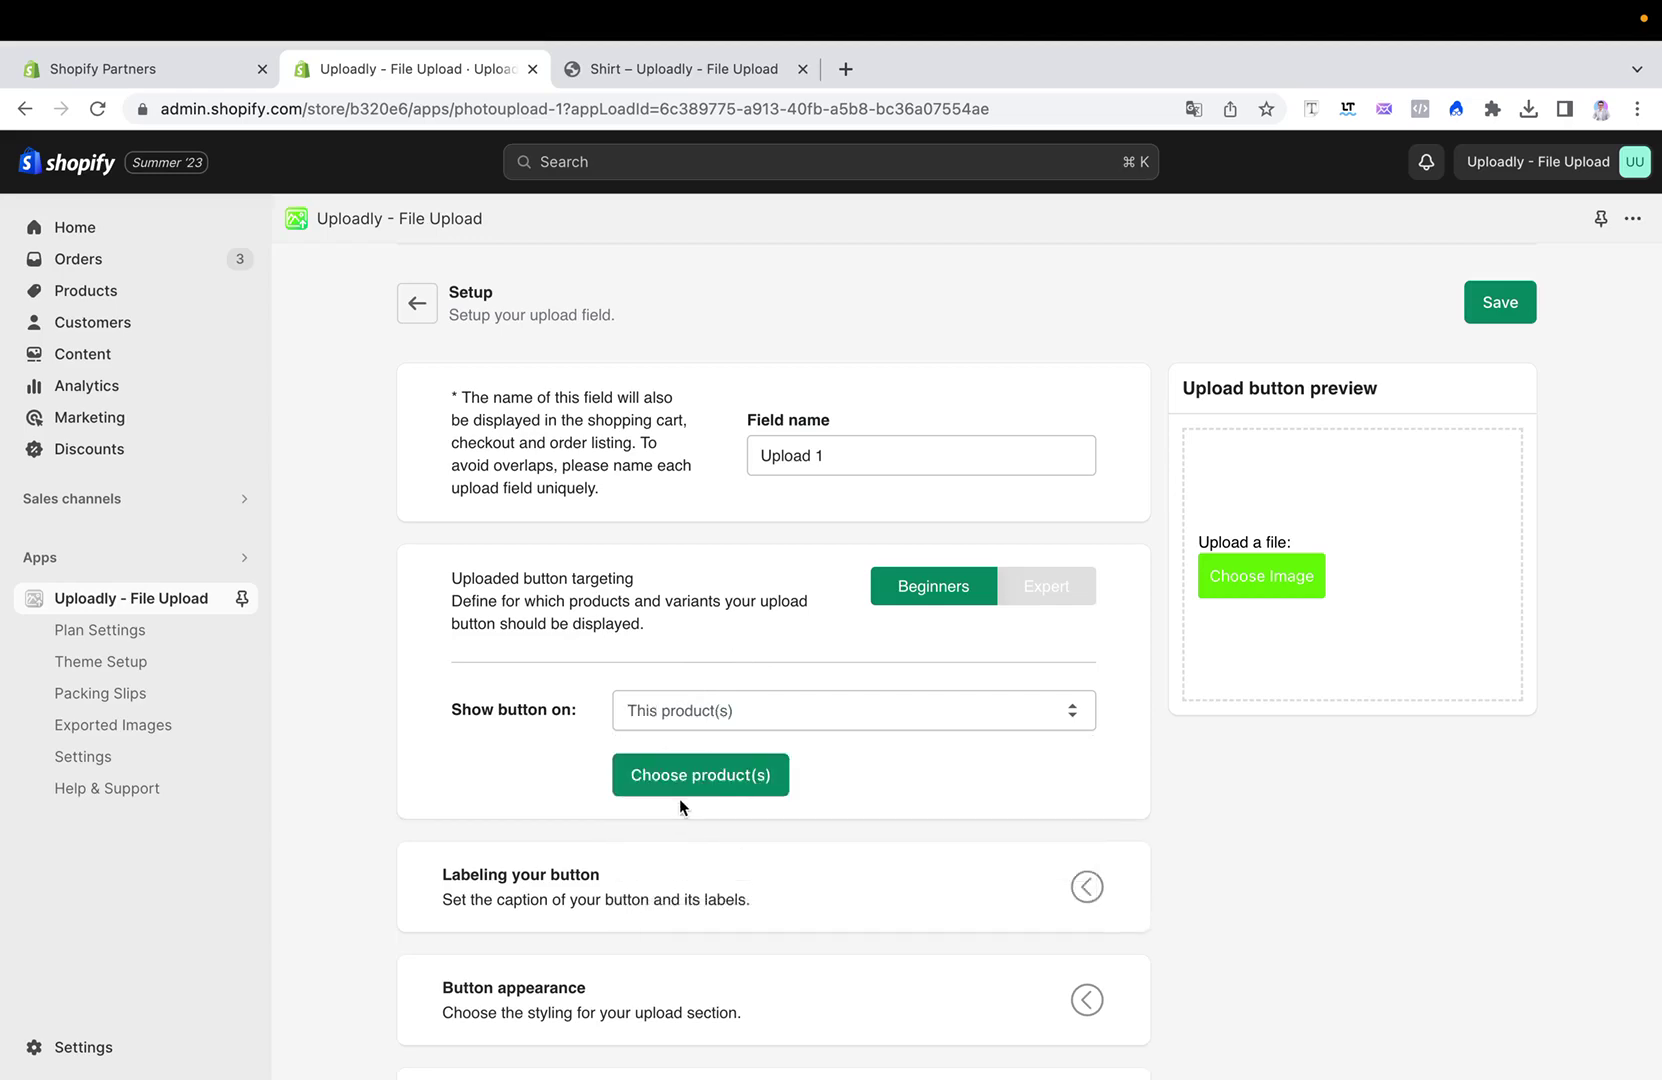
{"action": "left_click", "coordinate": [712, 785]}
{"action": "scroll", "coordinate": [693, 811], "scroll_direction": "down", "scroll_amount": 2}
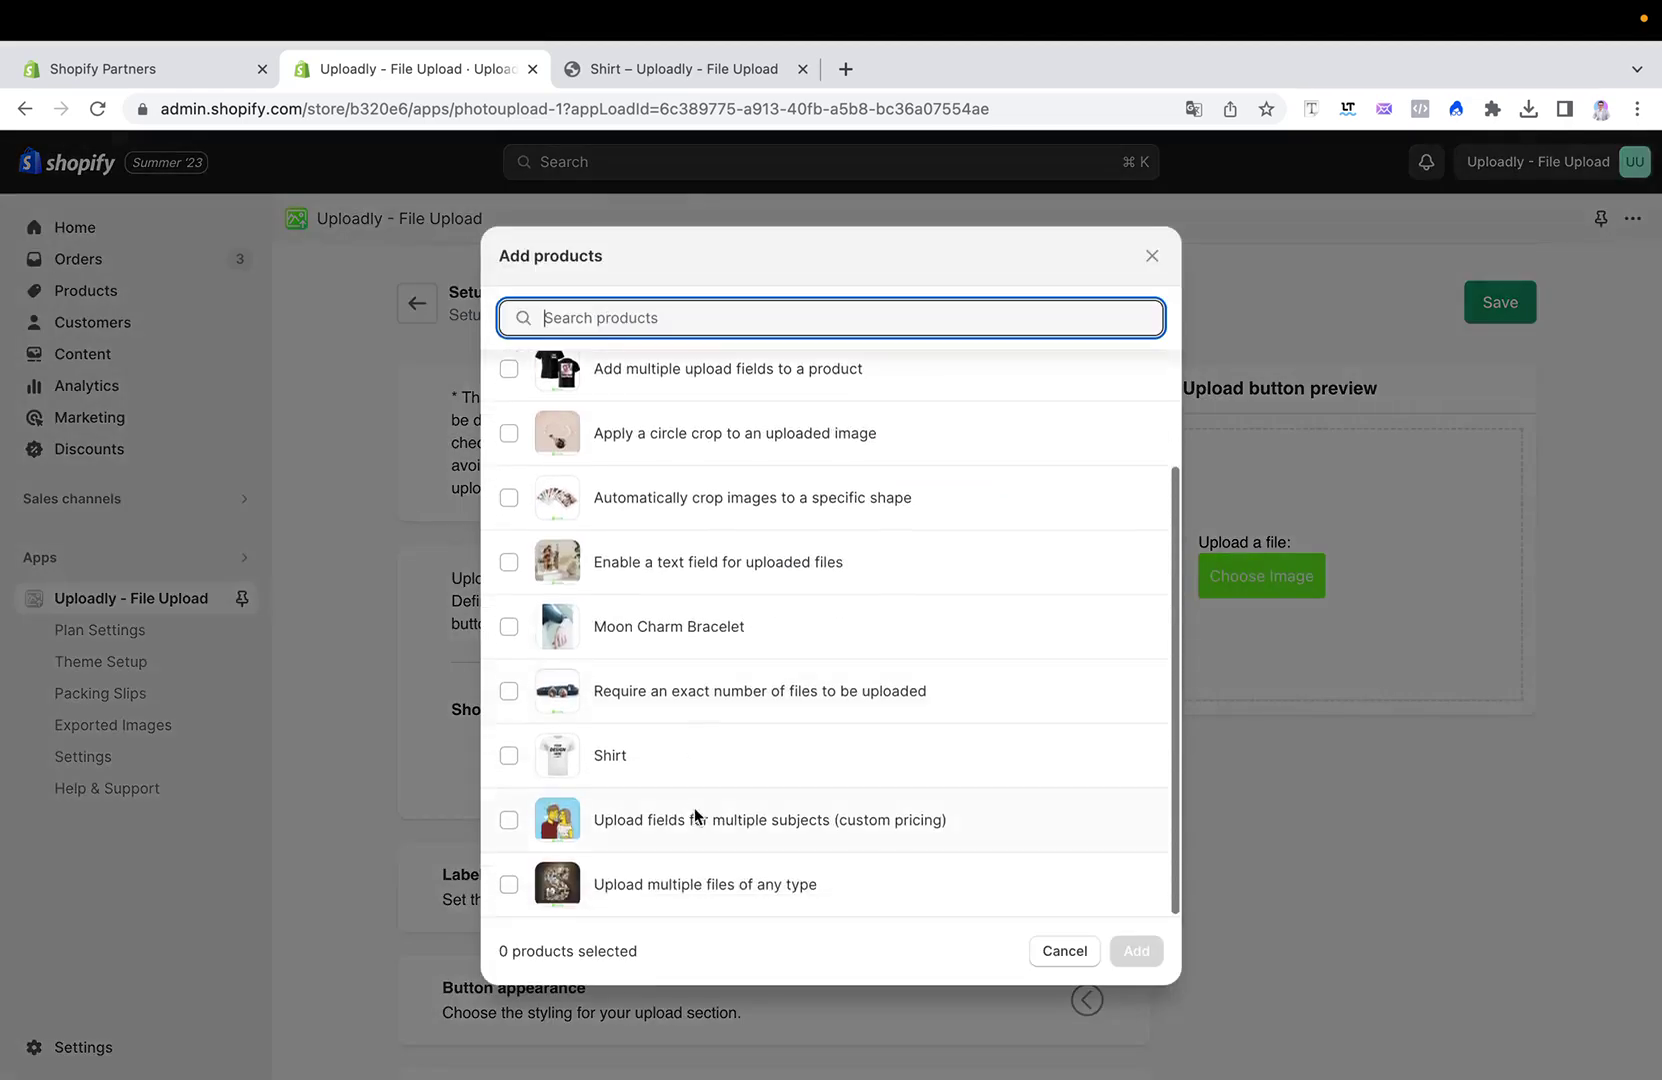
{"action": "left_click", "coordinate": [512, 766]}
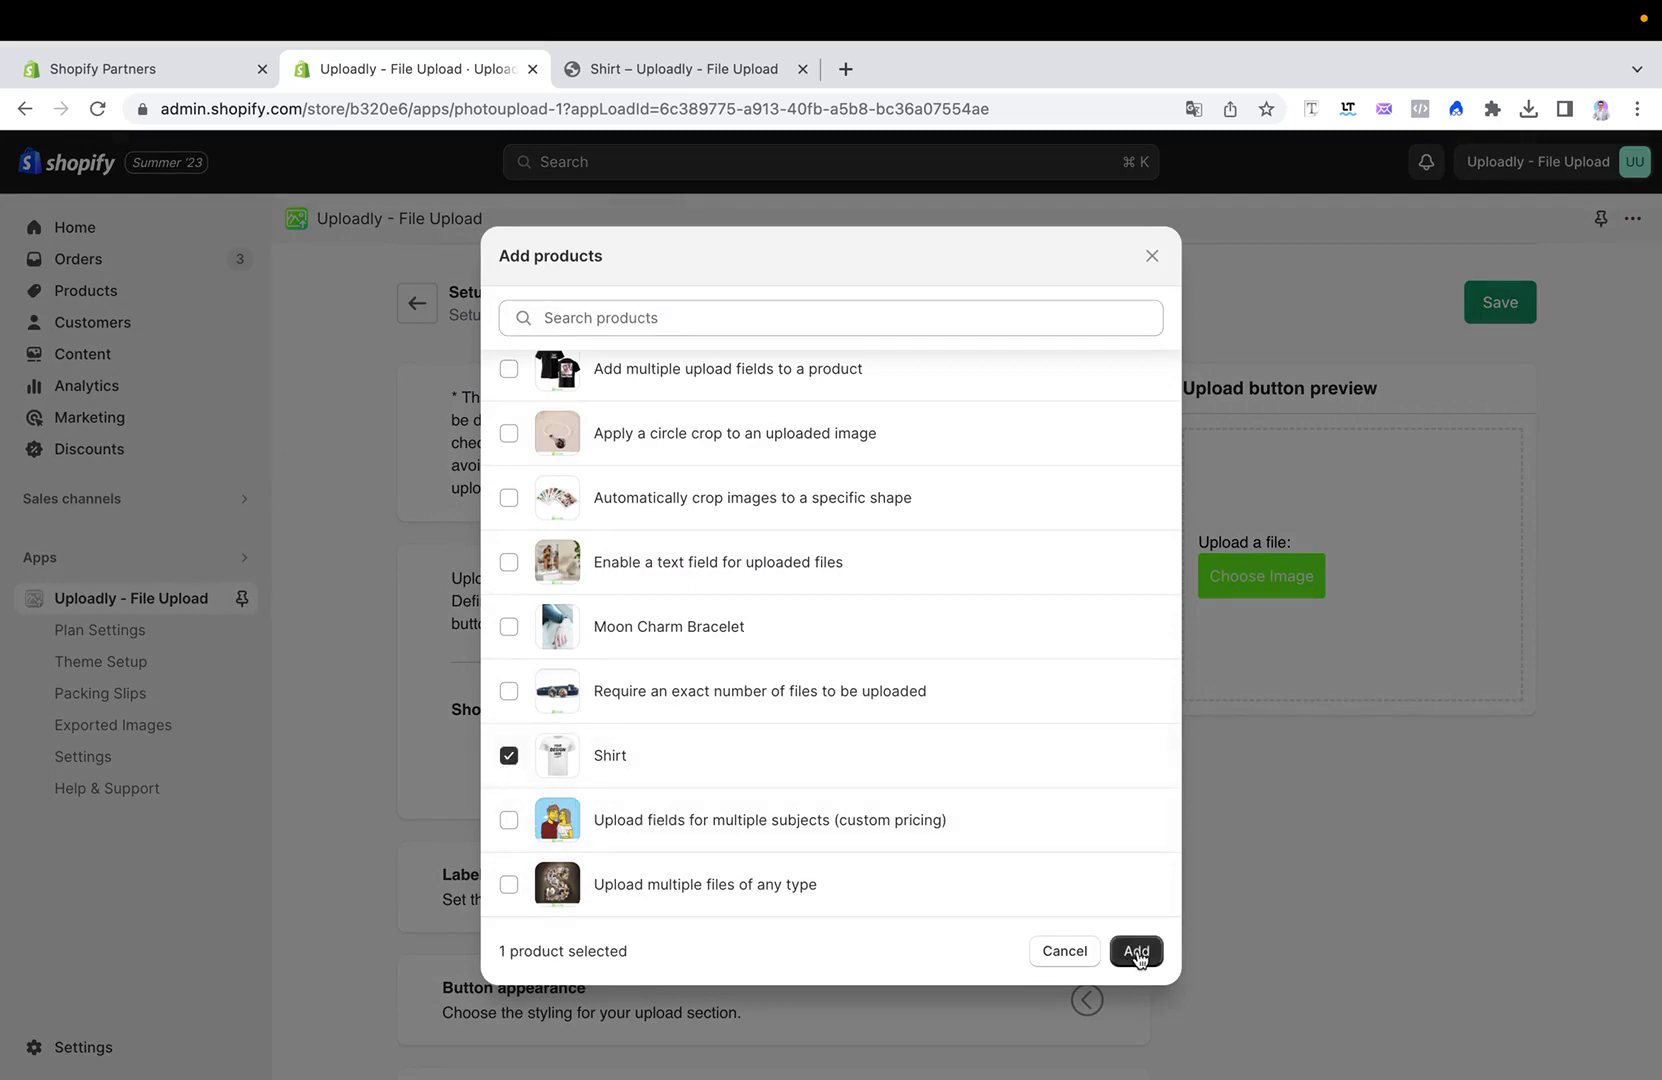
{"action": "left_click", "coordinate": [1136, 950]}
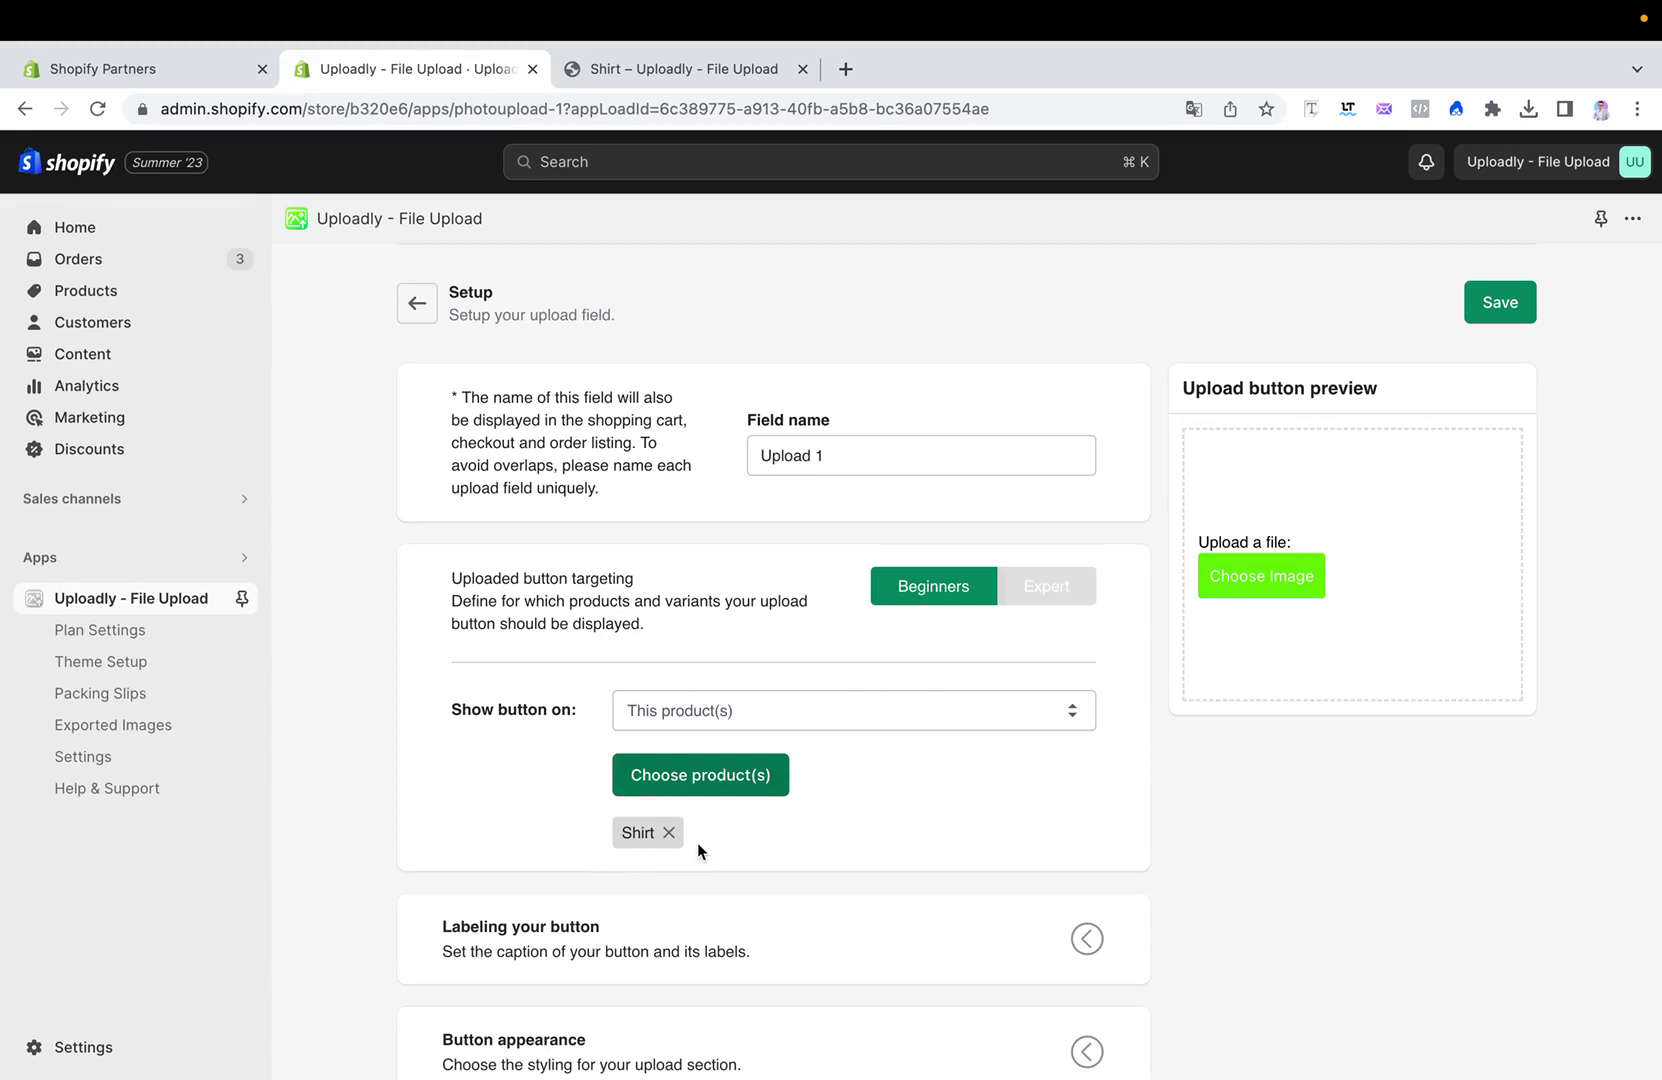
{"action": "scroll", "coordinate": [818, 796], "scroll_direction": "down", "scroll_amount": 1}
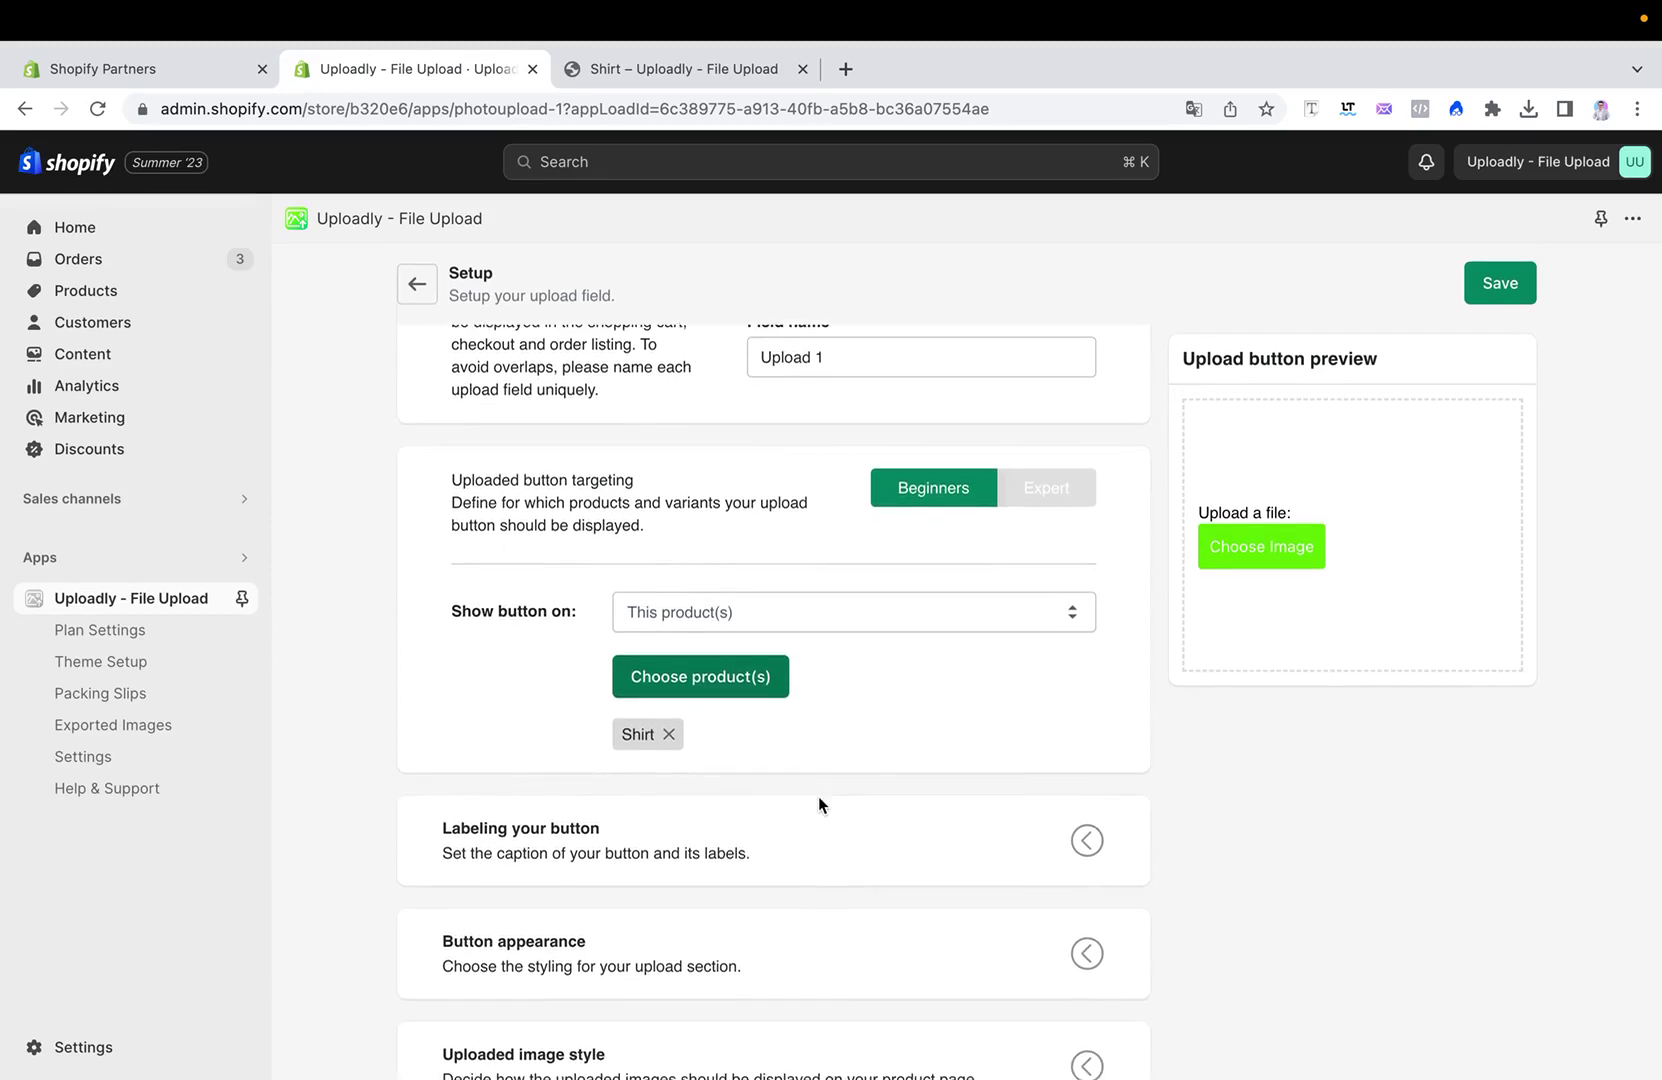
{"action": "scroll", "coordinate": [1128, 623], "scroll_direction": "down", "scroll_amount": 1}
{"action": "scroll", "coordinate": [1124, 715], "scroll_direction": "down", "scroll_amount": 1}
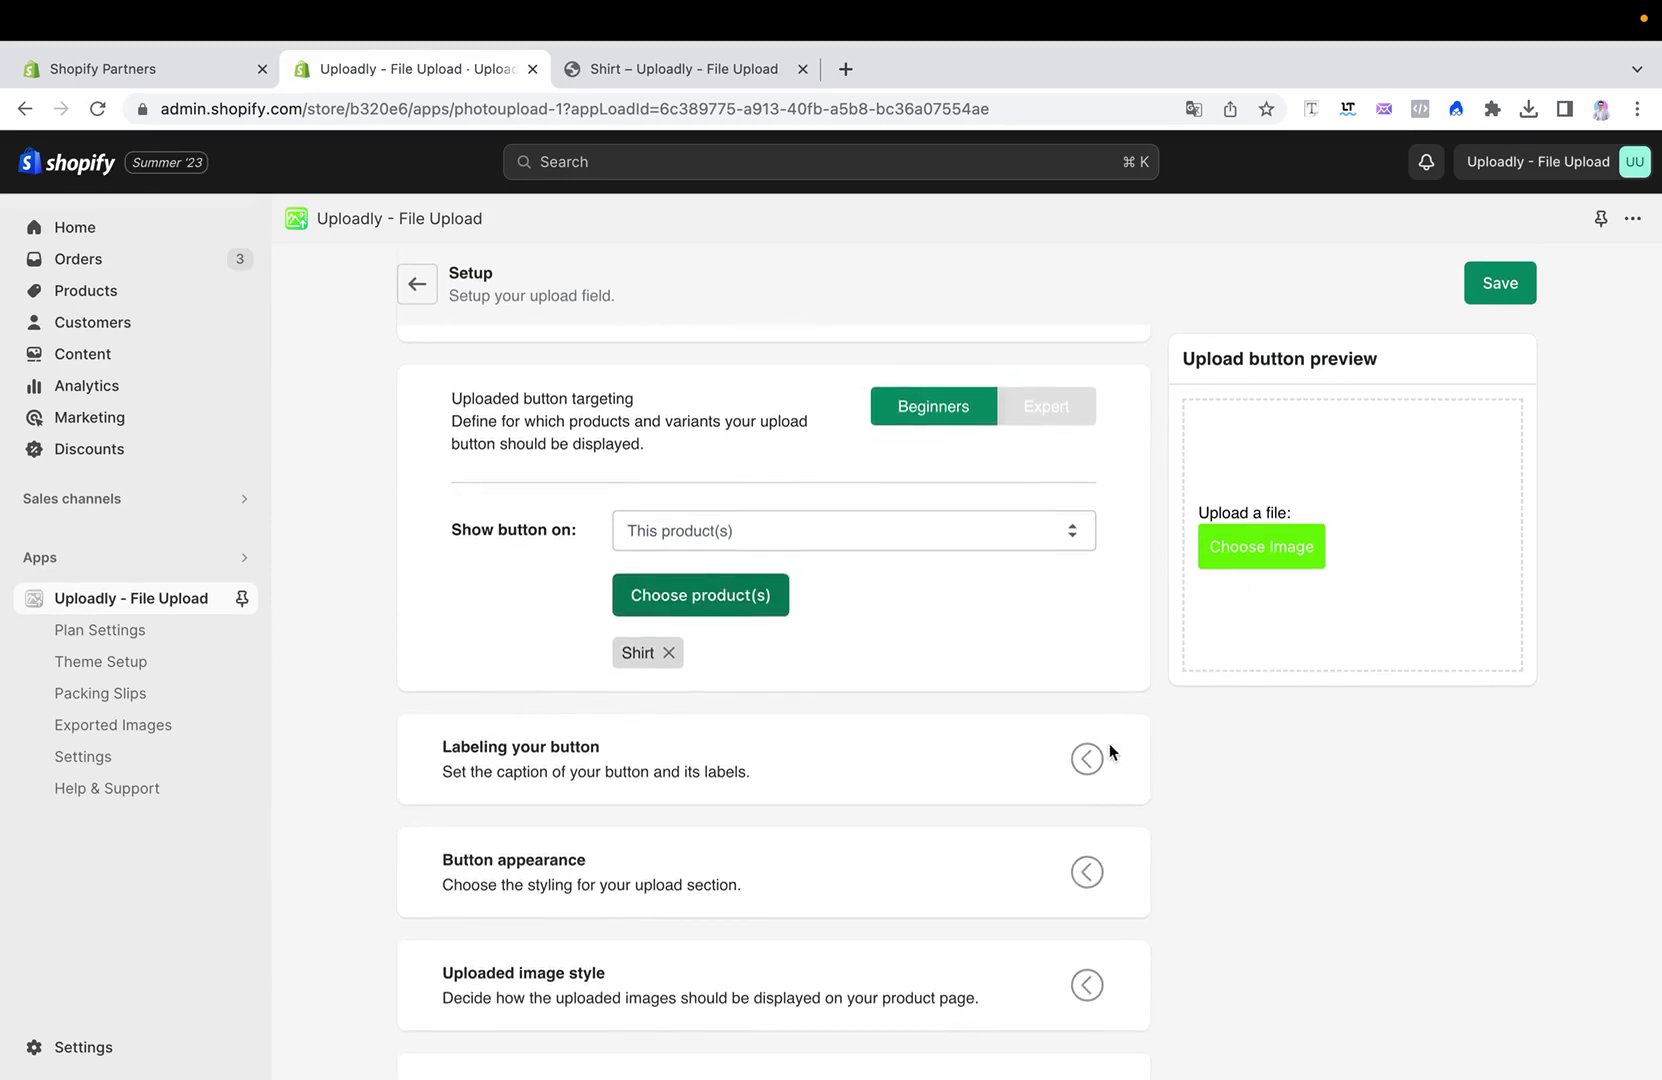
Edit the upload heading under Labeling your button to read 'Upload an image:'.
{"action": "left_click", "coordinate": [1088, 761]}
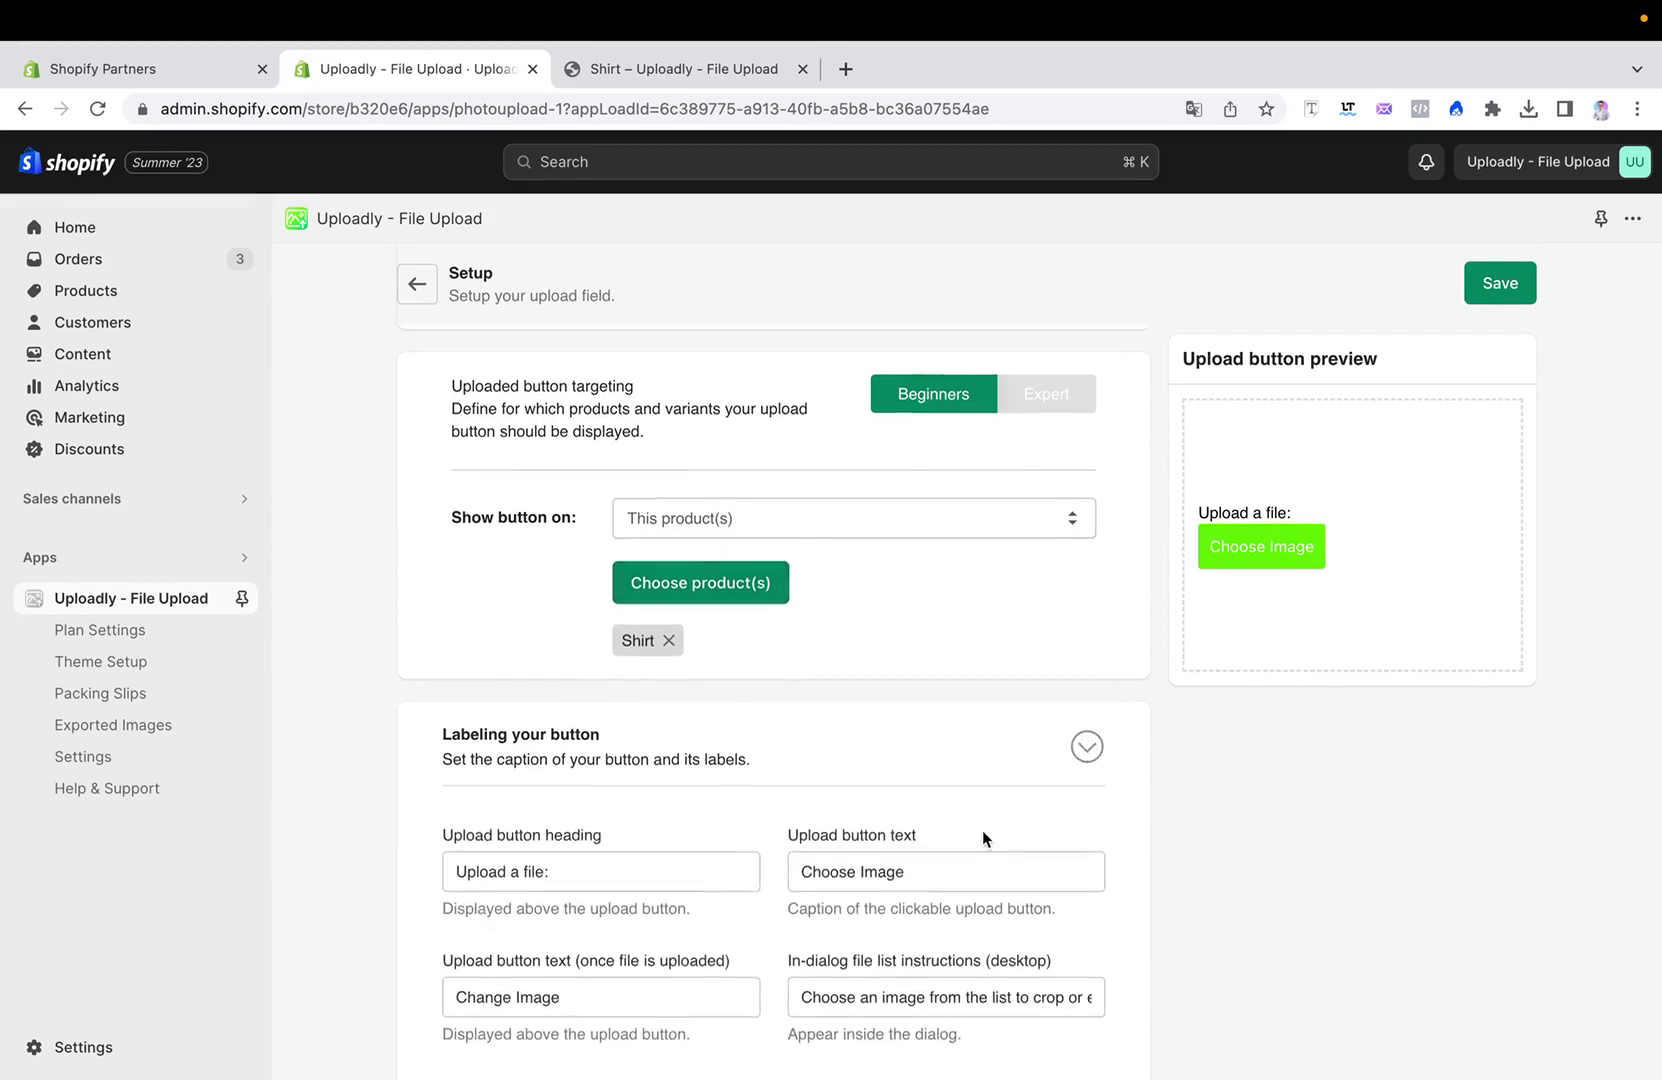
{"action": "scroll", "coordinate": [974, 824], "scroll_direction": "down", "scroll_amount": 3}
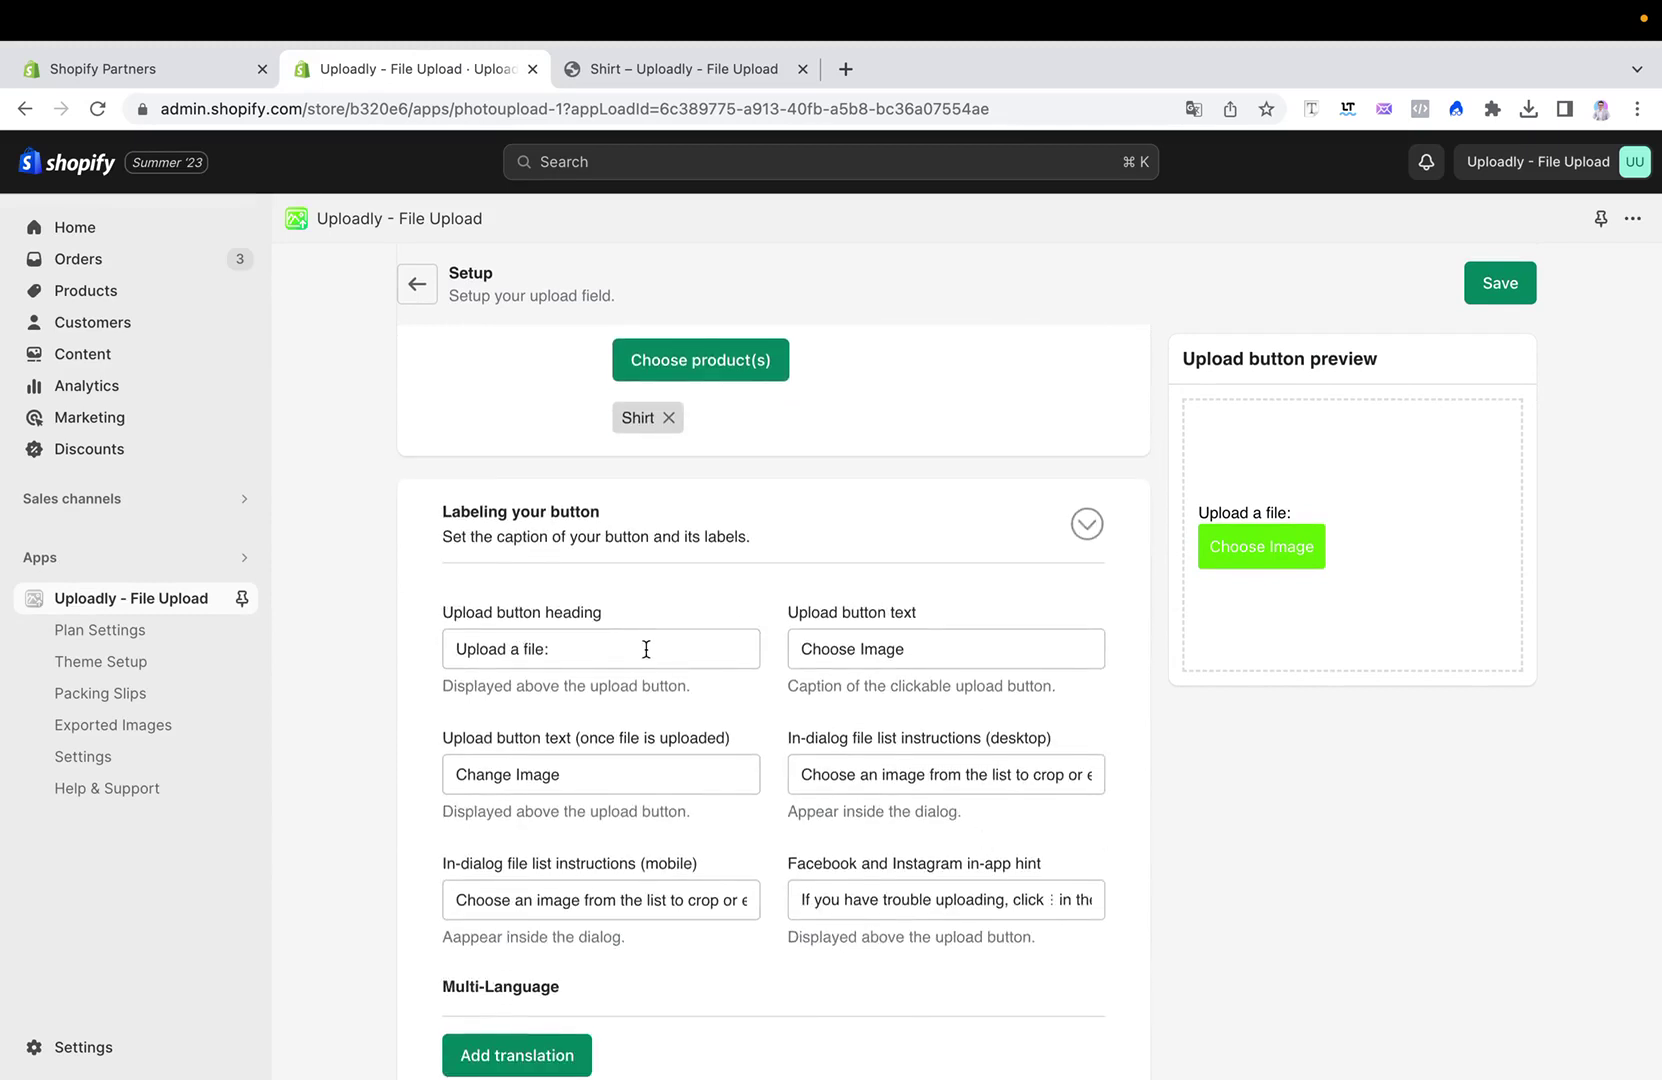
{"action": "left_click", "coordinate": [558, 652]}
{"action": "key", "text": "shift+alt+Left"}
{"action": "key", "text": "shift+alt+Left"}
{"action": "type", "text": "an"}
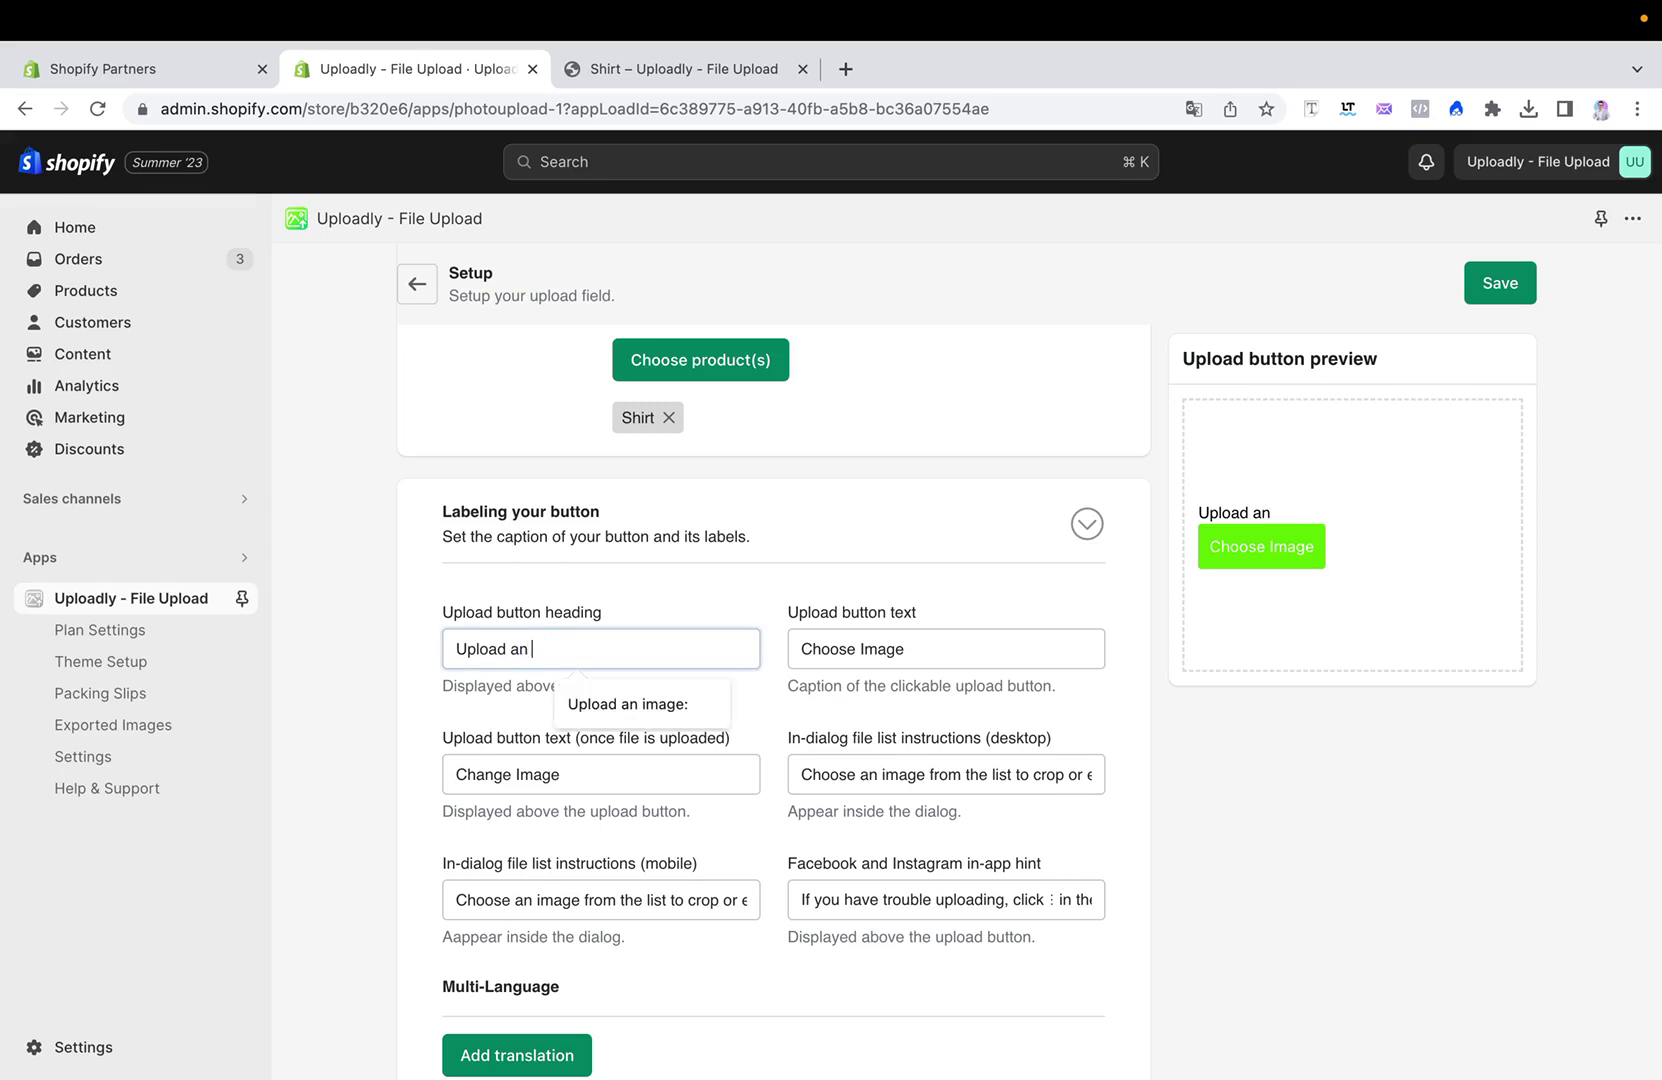
{"action": "type", "text": " image:"}
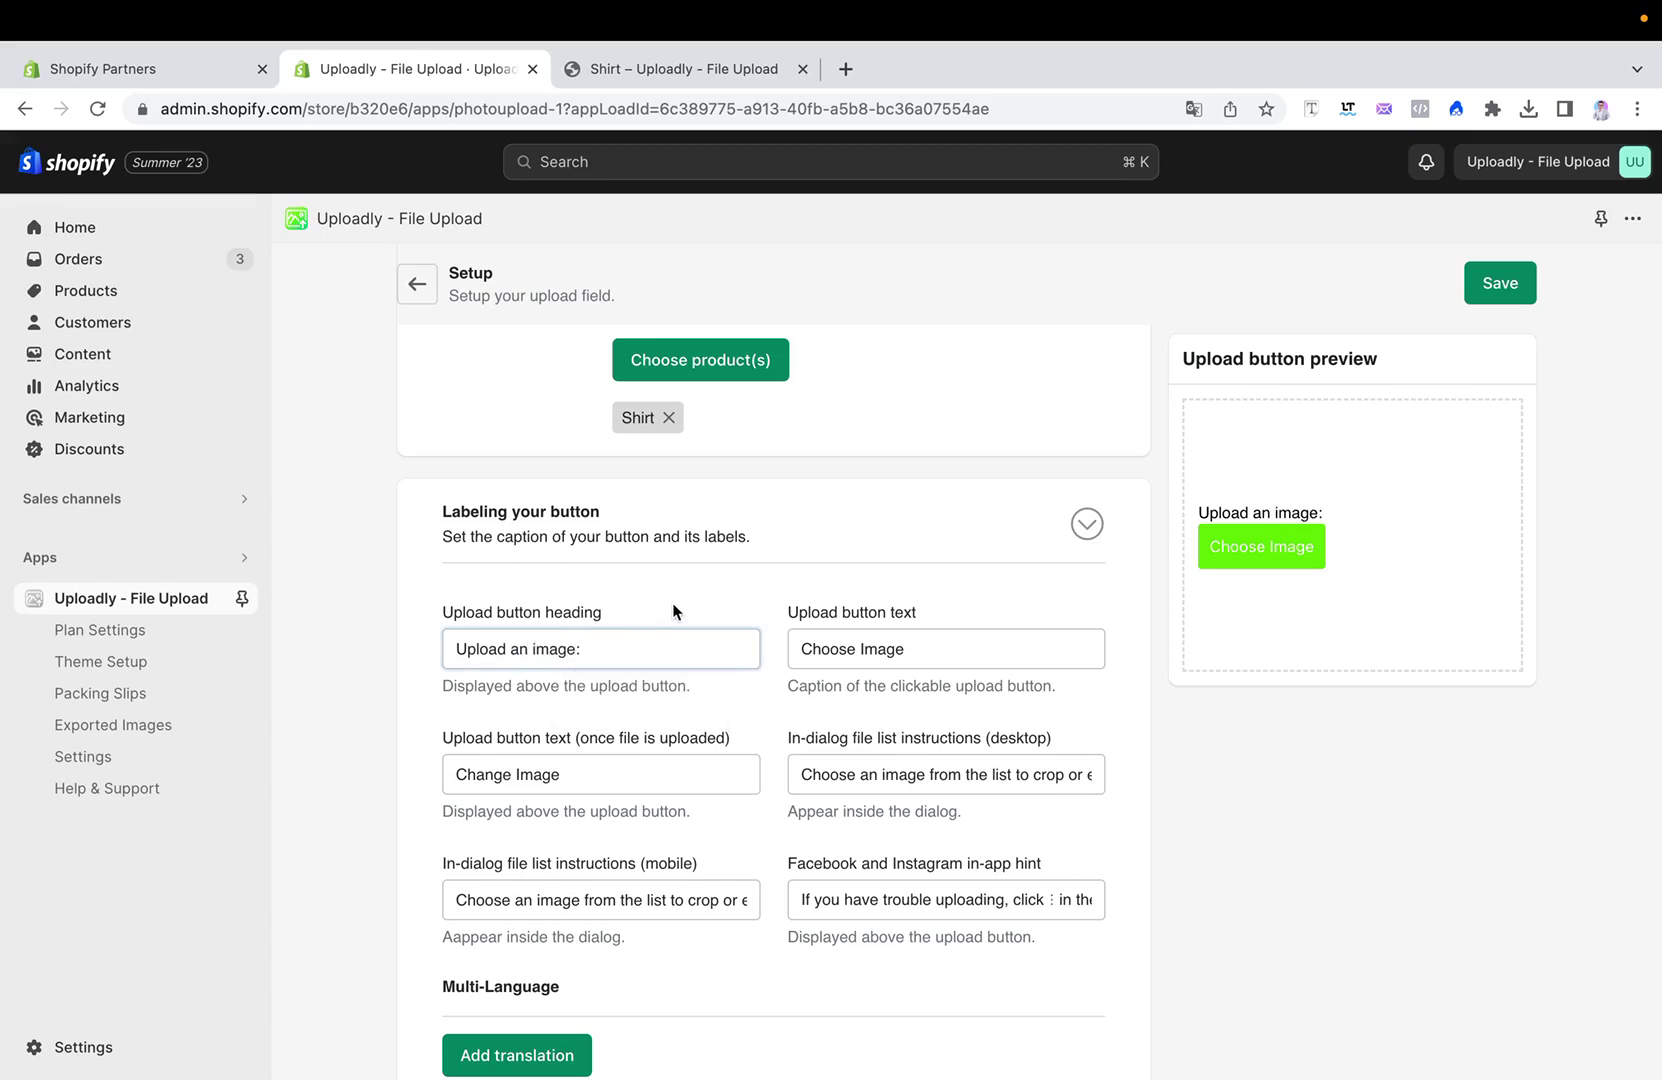
{"action": "left_click", "coordinate": [850, 624]}
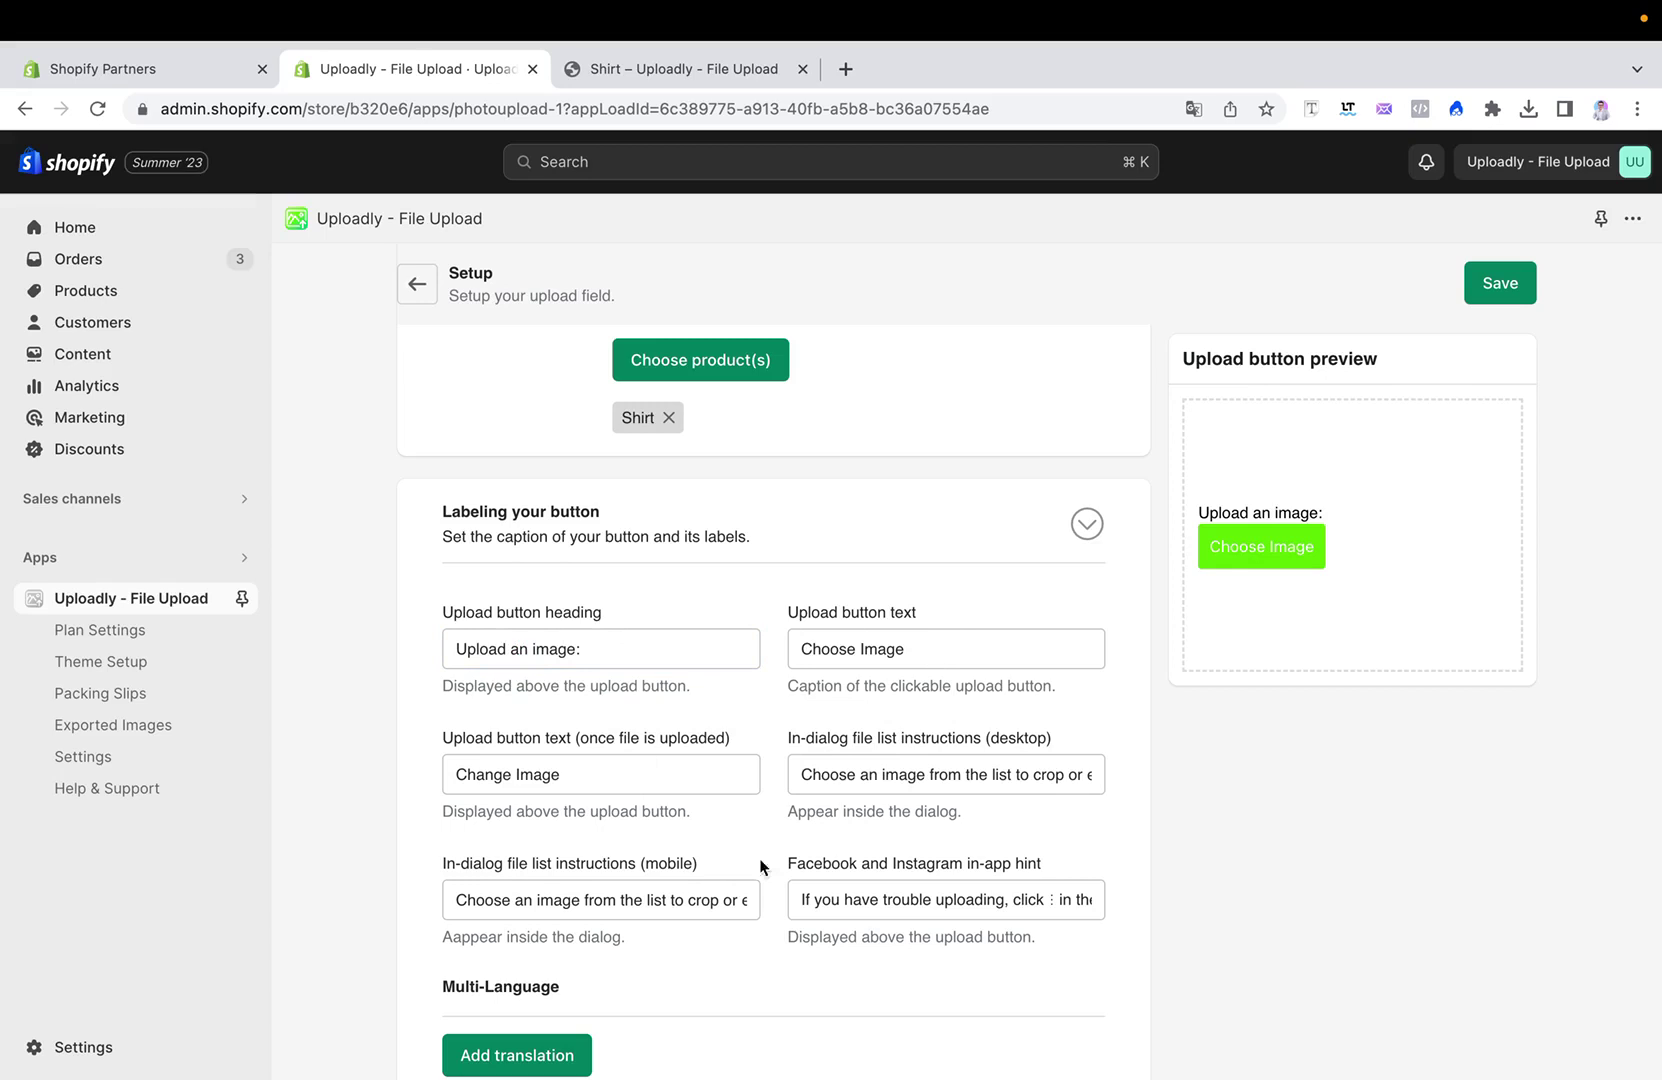
{"action": "scroll", "coordinate": [813, 855], "scroll_direction": "down", "scroll_amount": 2}
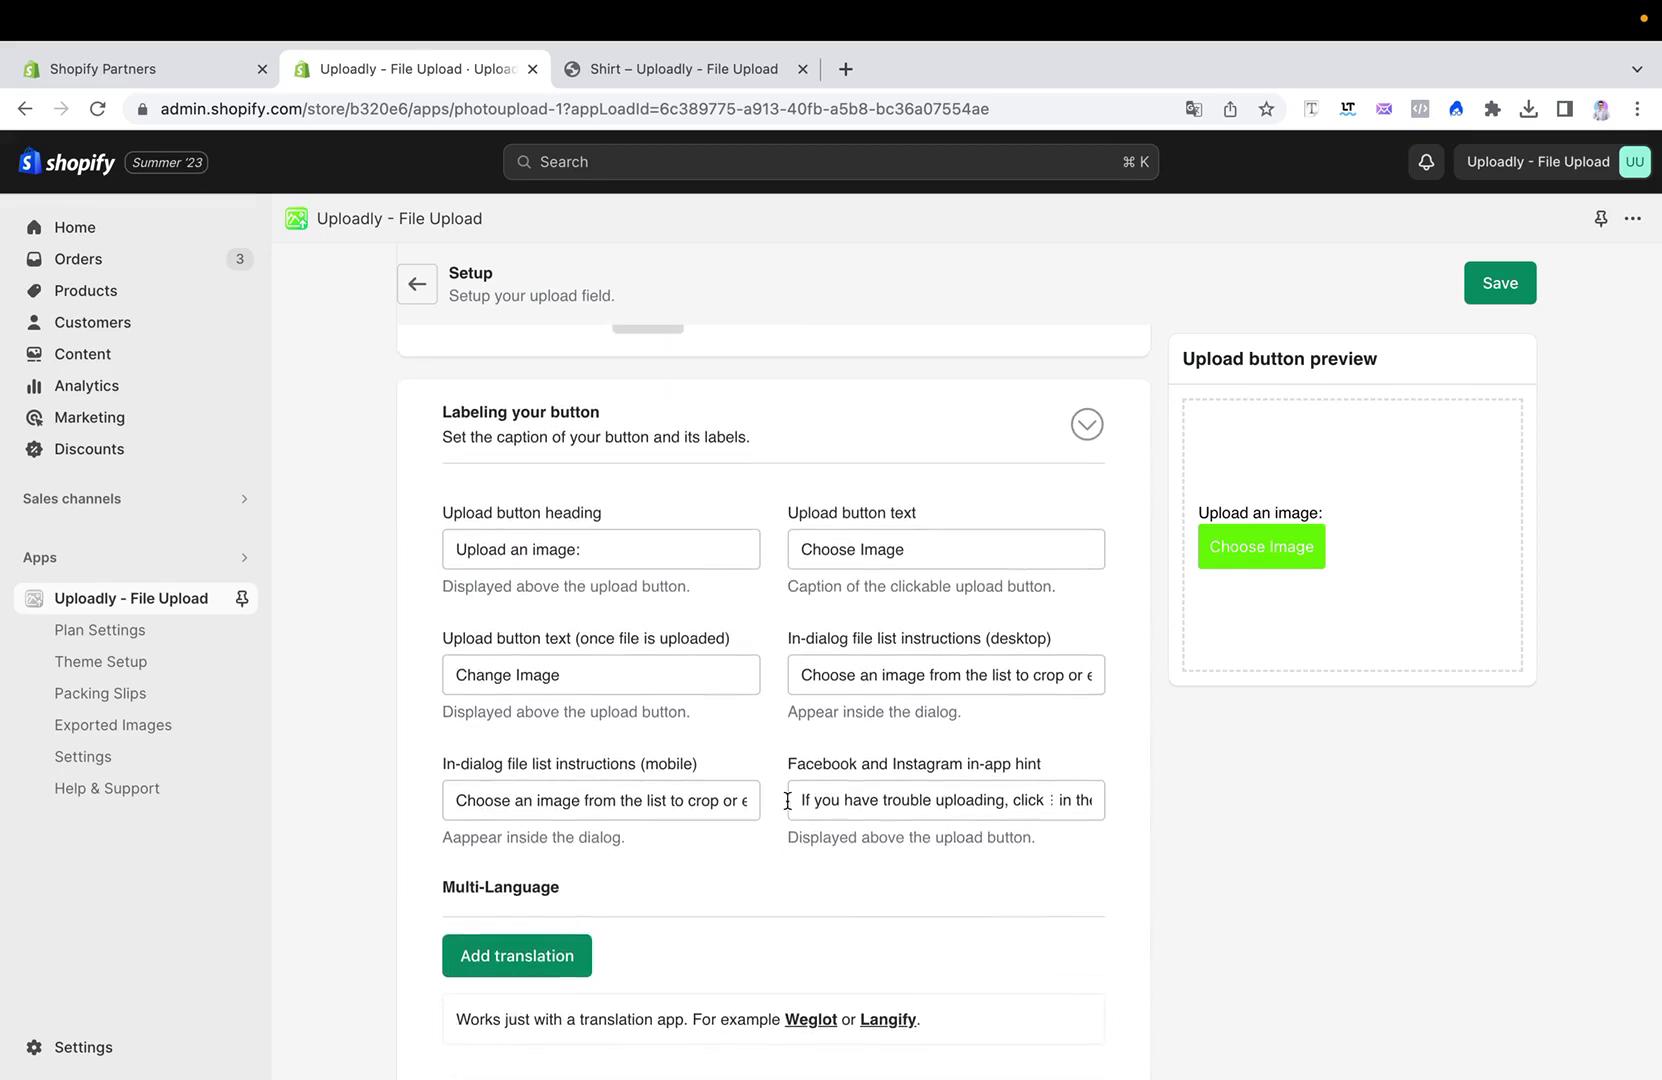
{"action": "scroll", "coordinate": [787, 801], "scroll_direction": "down", "scroll_amount": 2}
{"action": "scroll", "coordinate": [787, 801], "scroll_direction": "down", "scroll_amount": 1}
{"action": "scroll", "coordinate": [787, 801], "scroll_direction": "down", "scroll_amount": 1}
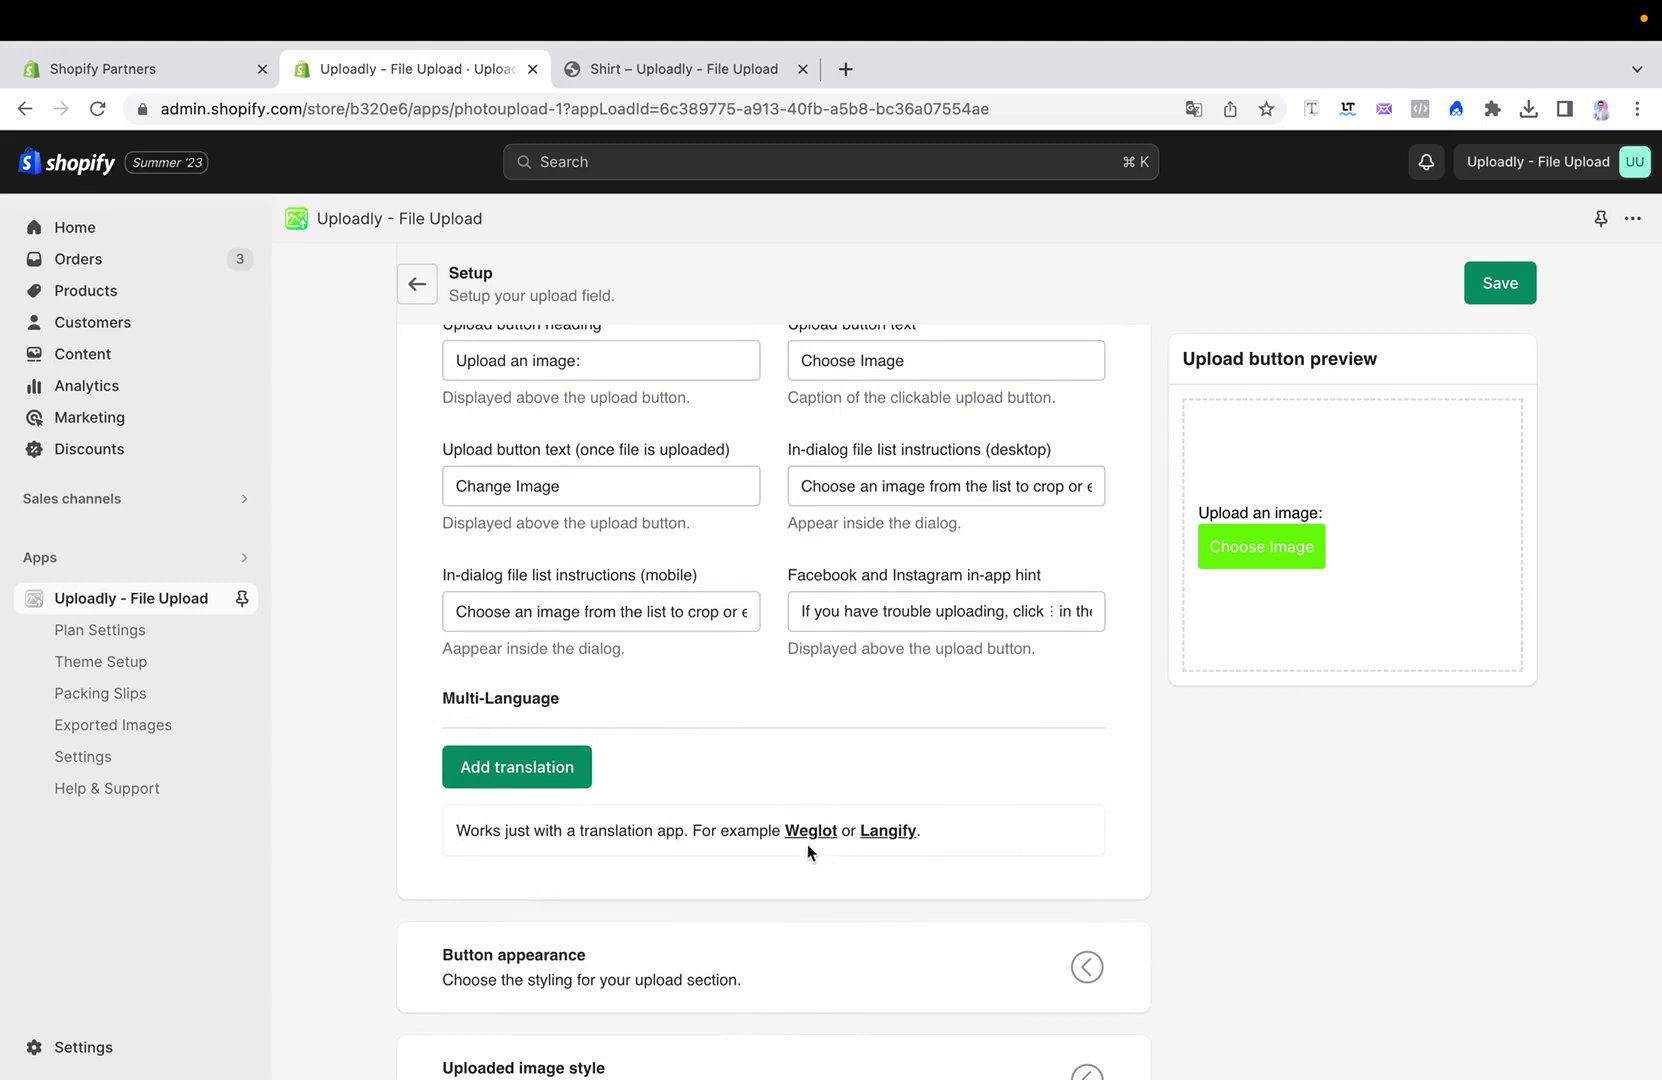
{"action": "scroll", "coordinate": [495, 770], "scroll_direction": "up", "scroll_amount": 2}
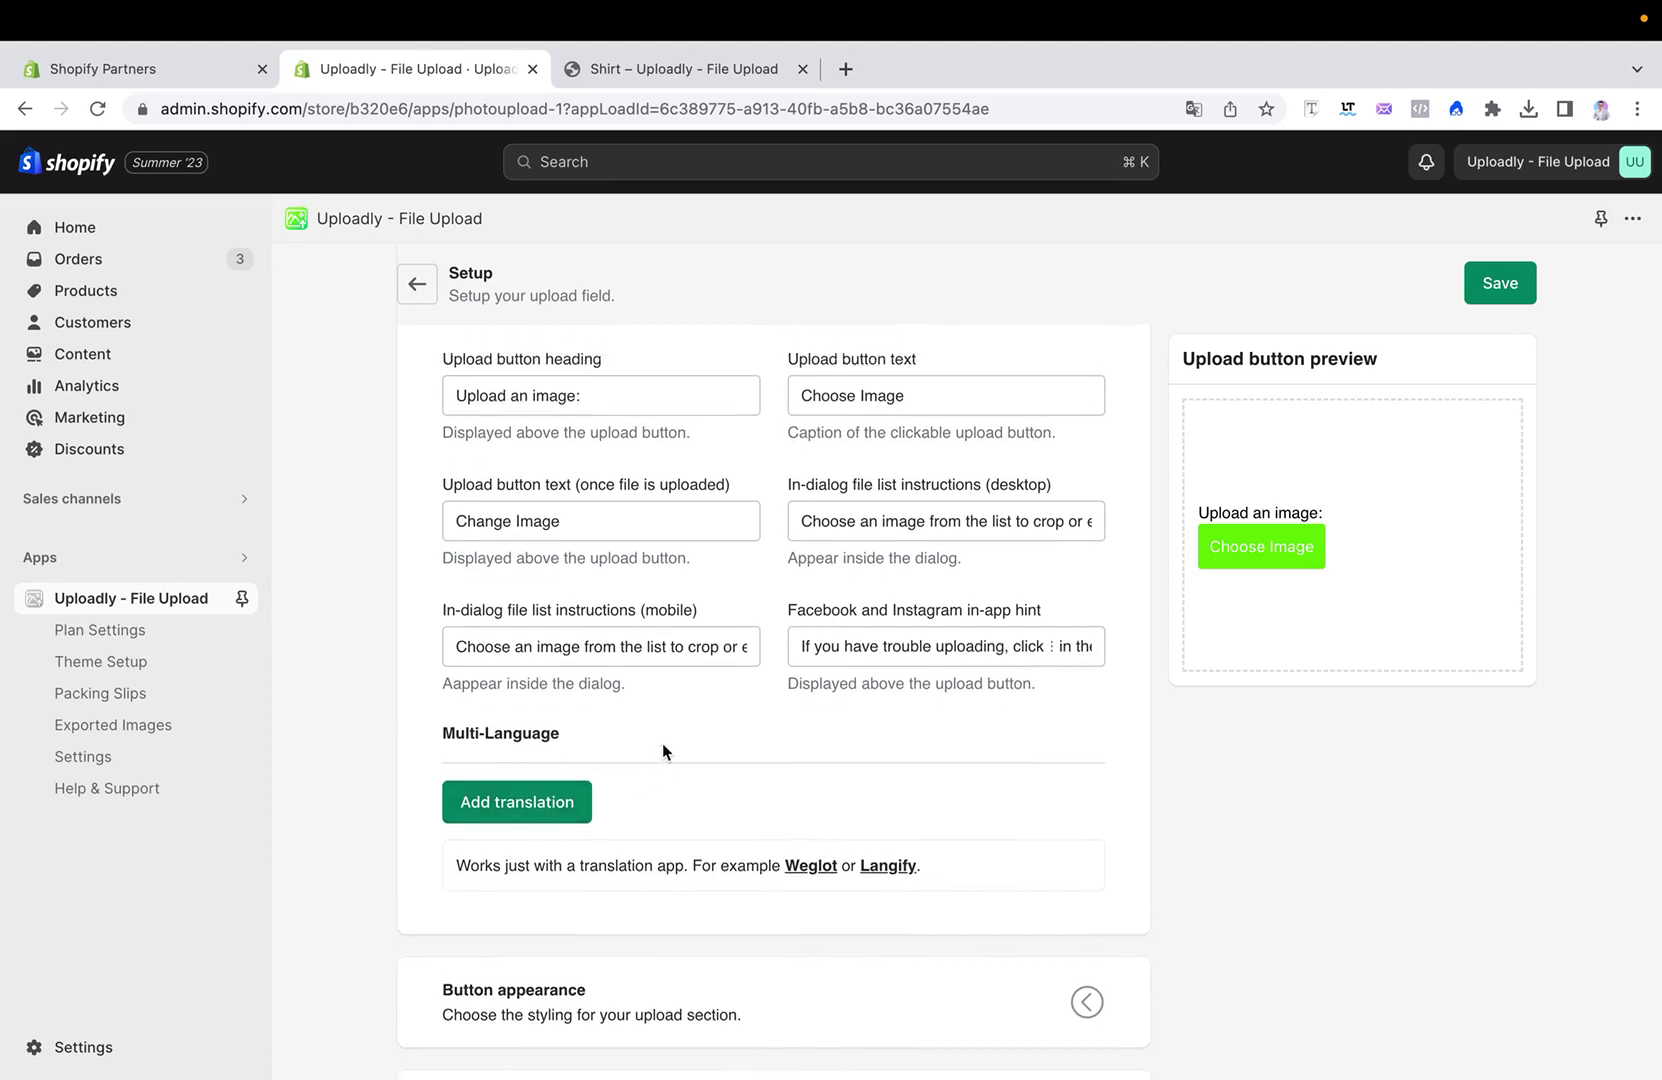
{"action": "scroll", "coordinate": [651, 767], "scroll_direction": "up", "scroll_amount": 1}
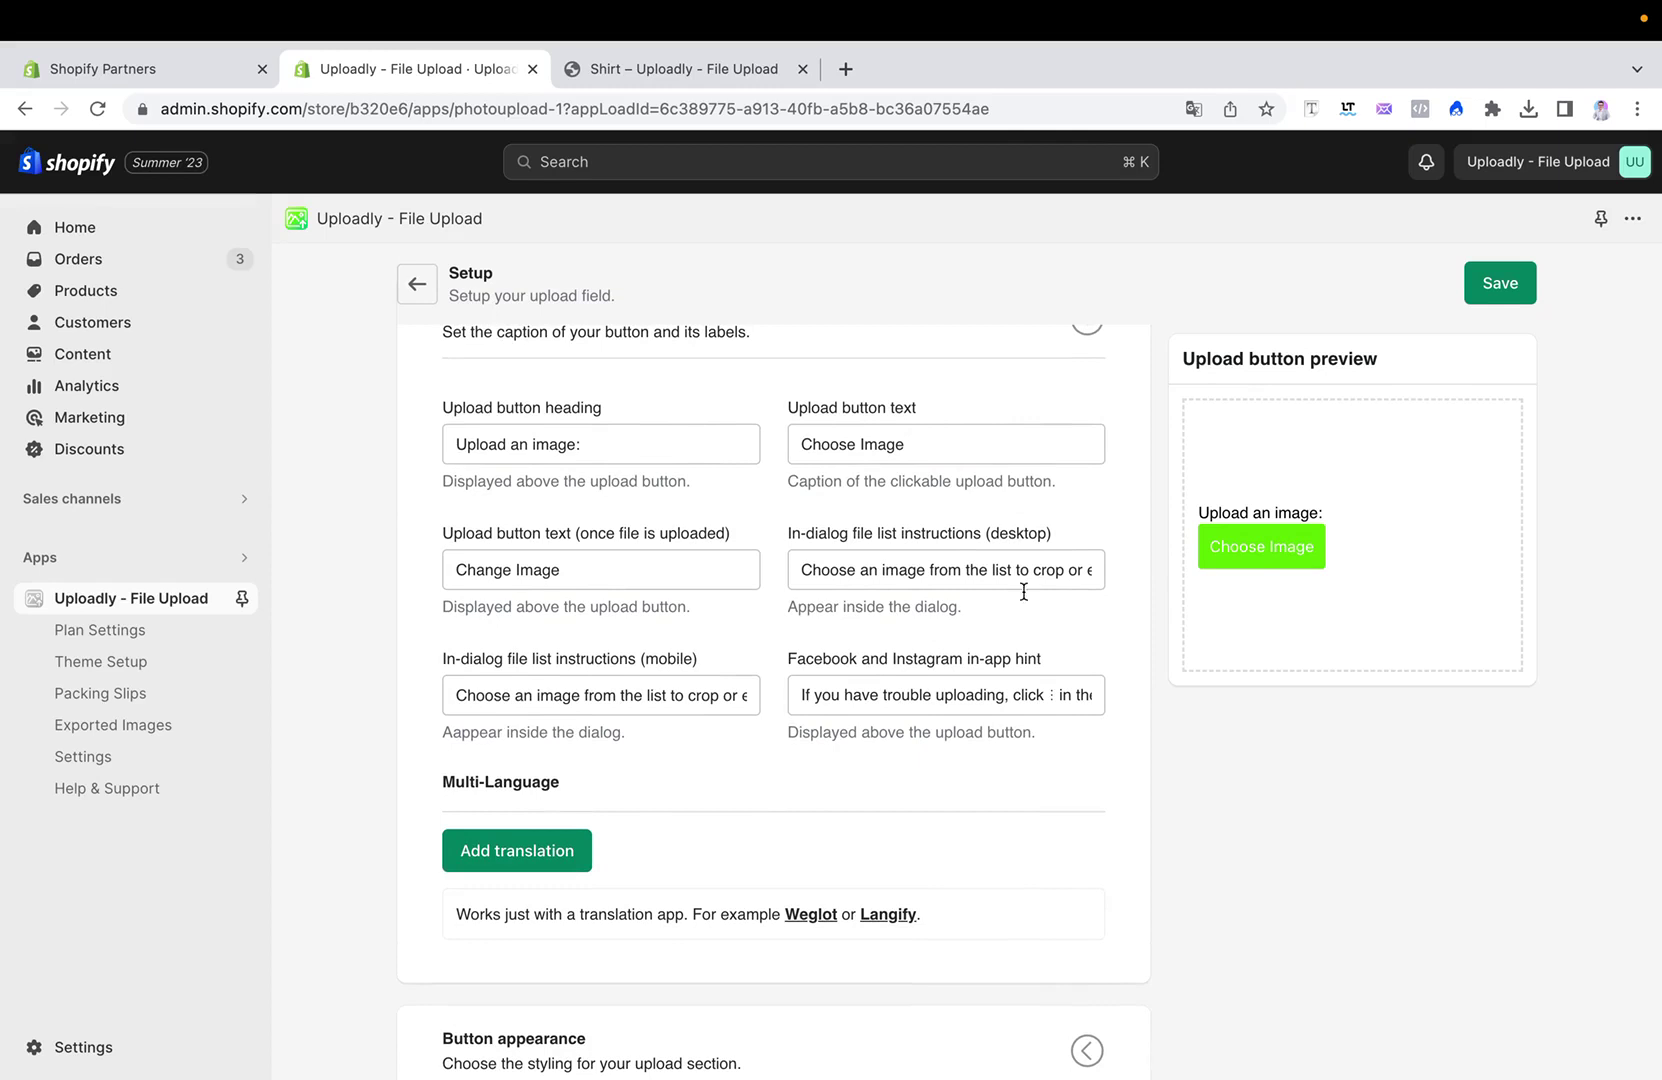
{"action": "scroll", "coordinate": [867, 717], "scroll_direction": "down", "scroll_amount": 2}
{"action": "scroll", "coordinate": [867, 717], "scroll_direction": "down", "scroll_amount": 2}
{"action": "scroll", "coordinate": [867, 717], "scroll_direction": "down", "scroll_amount": 1}
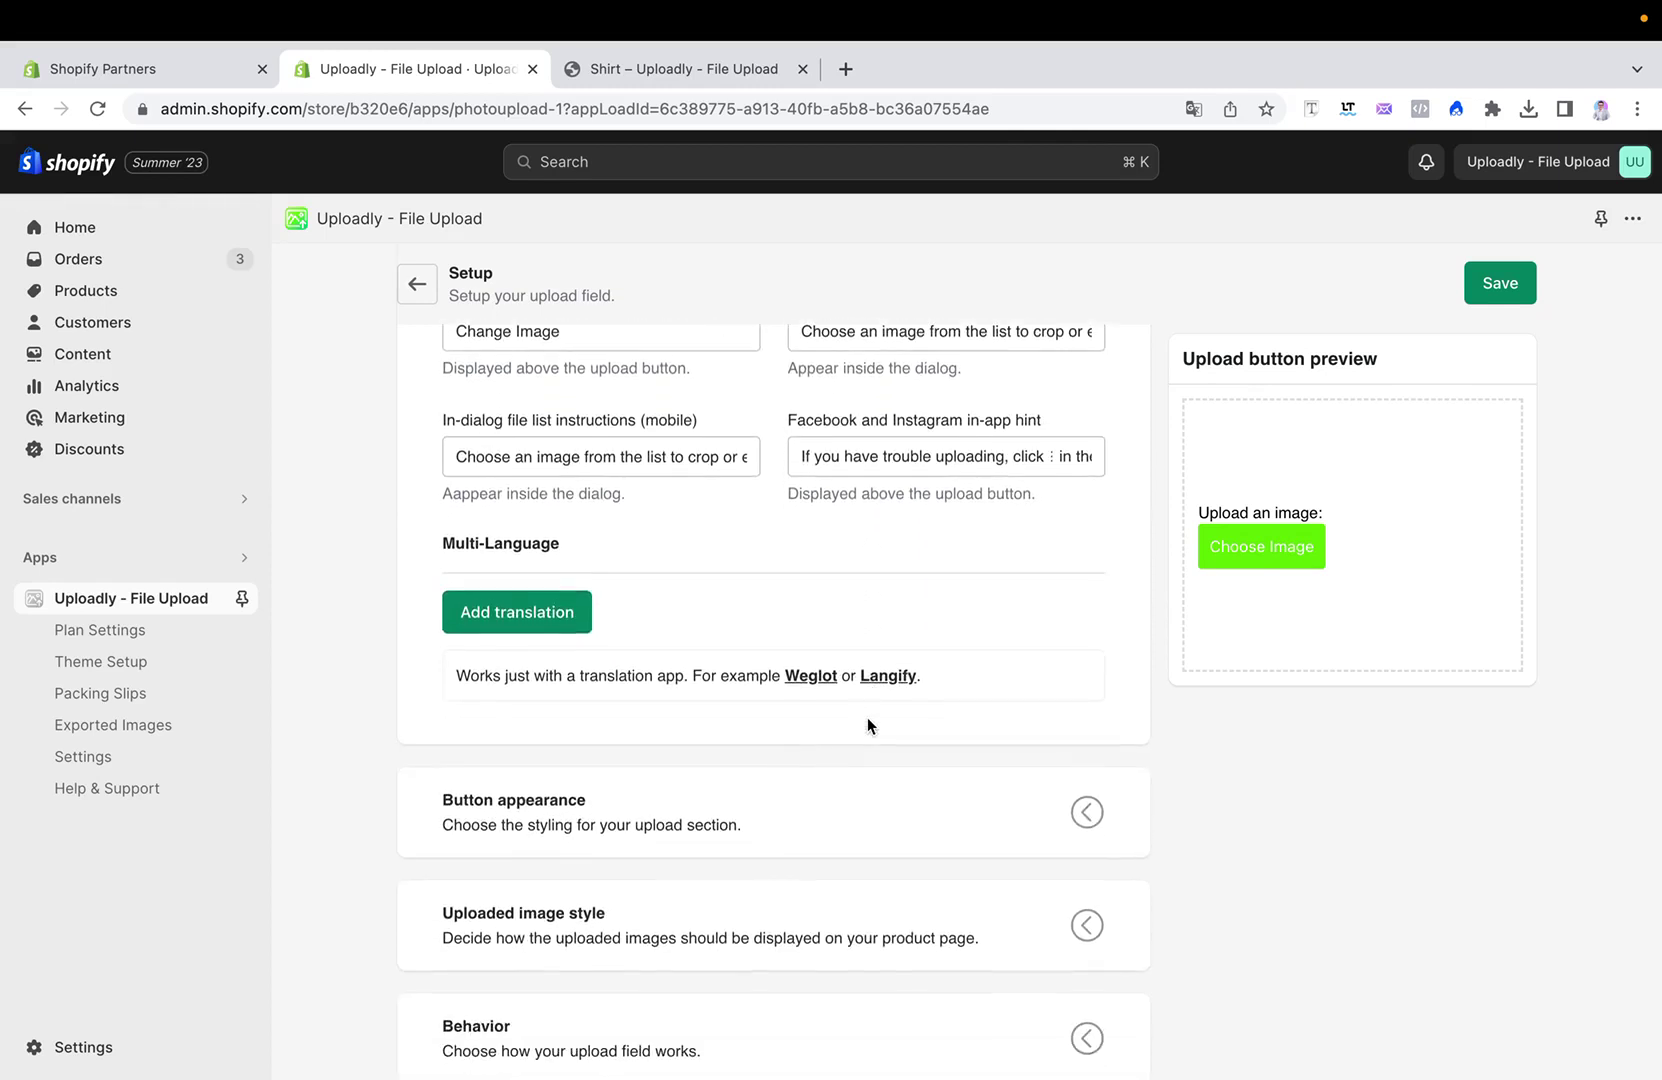
{"action": "scroll", "coordinate": [867, 717], "scroll_direction": "down", "scroll_amount": 2}
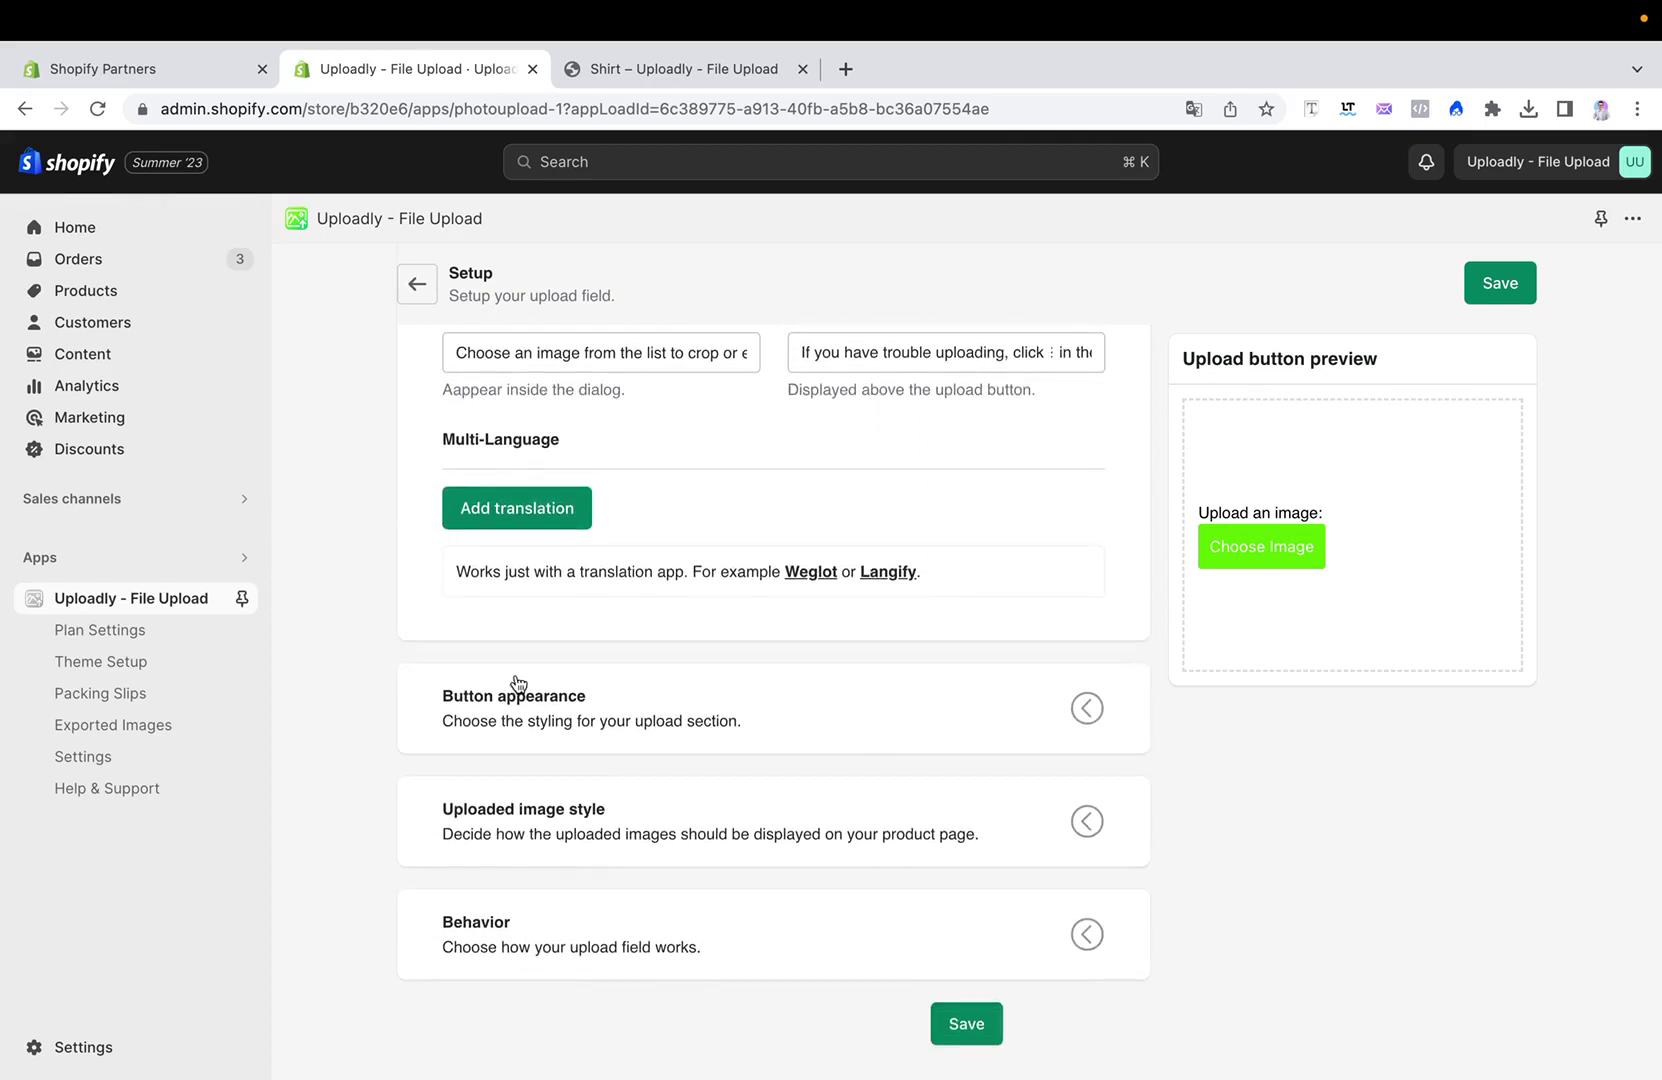
Make the introduction title and button background colour purple #4700ff.
{"action": "left_click", "coordinate": [1145, 710]}
{"action": "scroll", "coordinate": [1023, 707], "scroll_direction": "down", "scroll_amount": 5}
{"action": "scroll", "coordinate": [1023, 707], "scroll_direction": "up", "scroll_amount": 3}
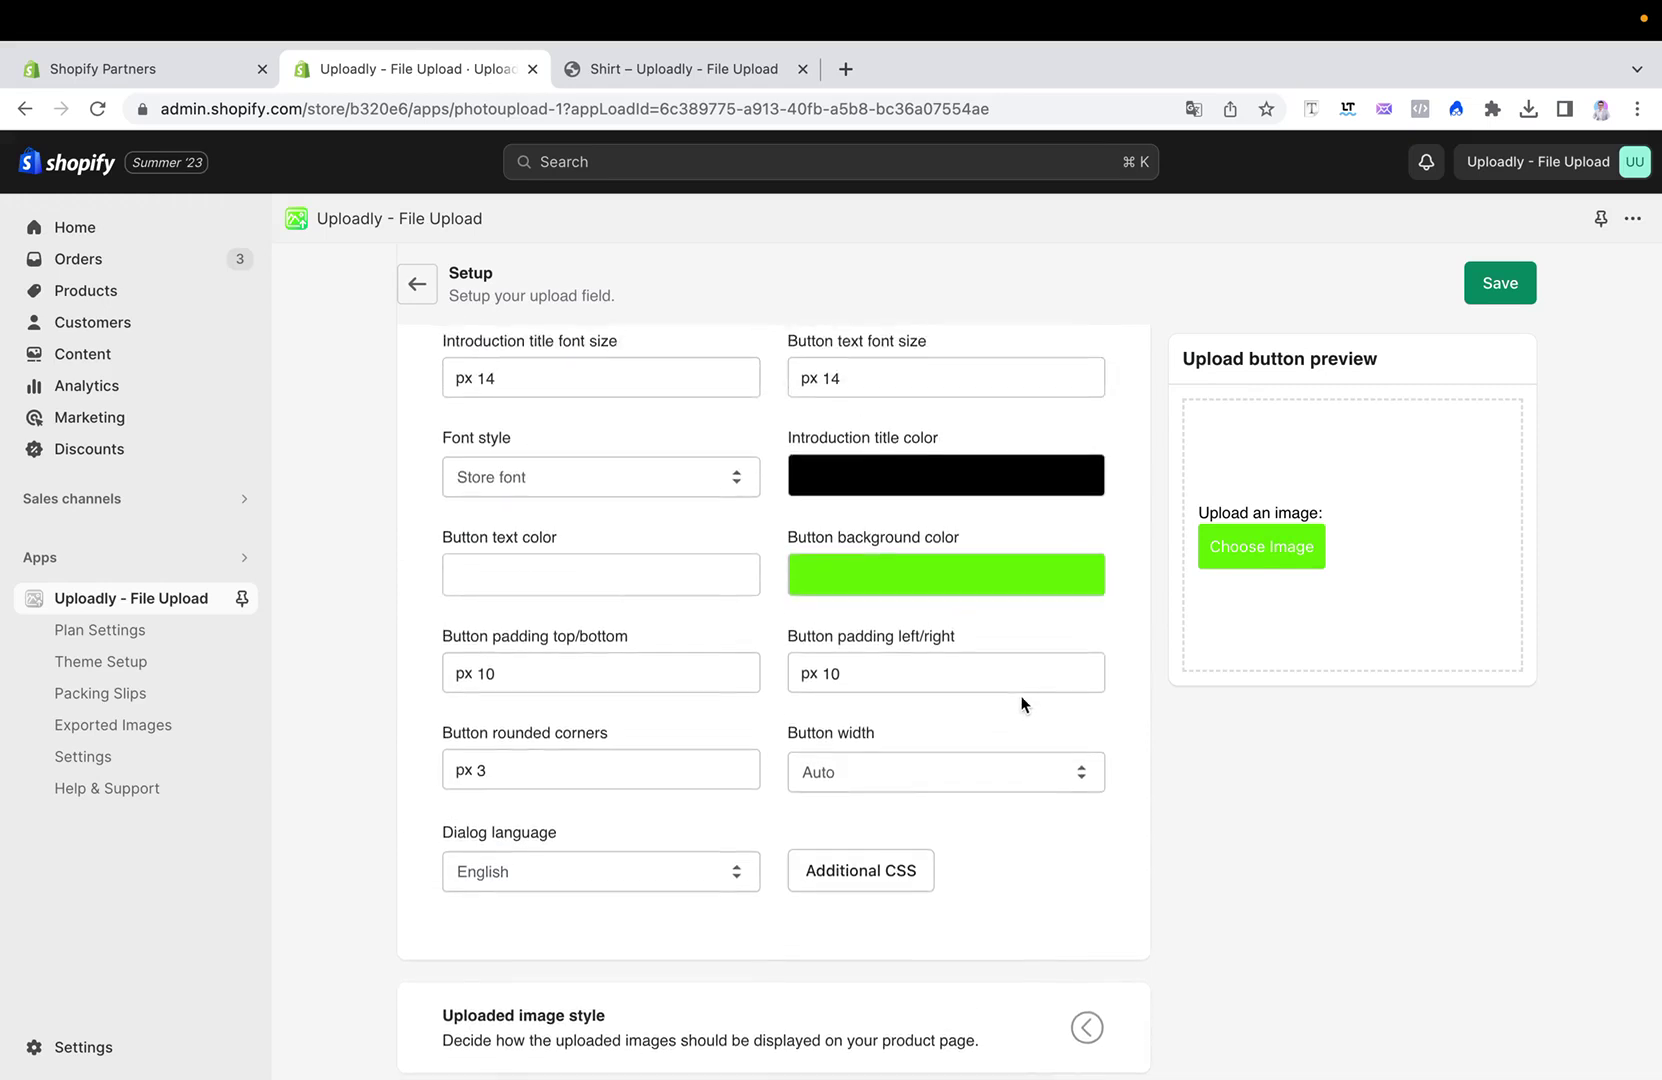
{"action": "scroll", "coordinate": [1023, 707], "scroll_direction": "up", "scroll_amount": 2}
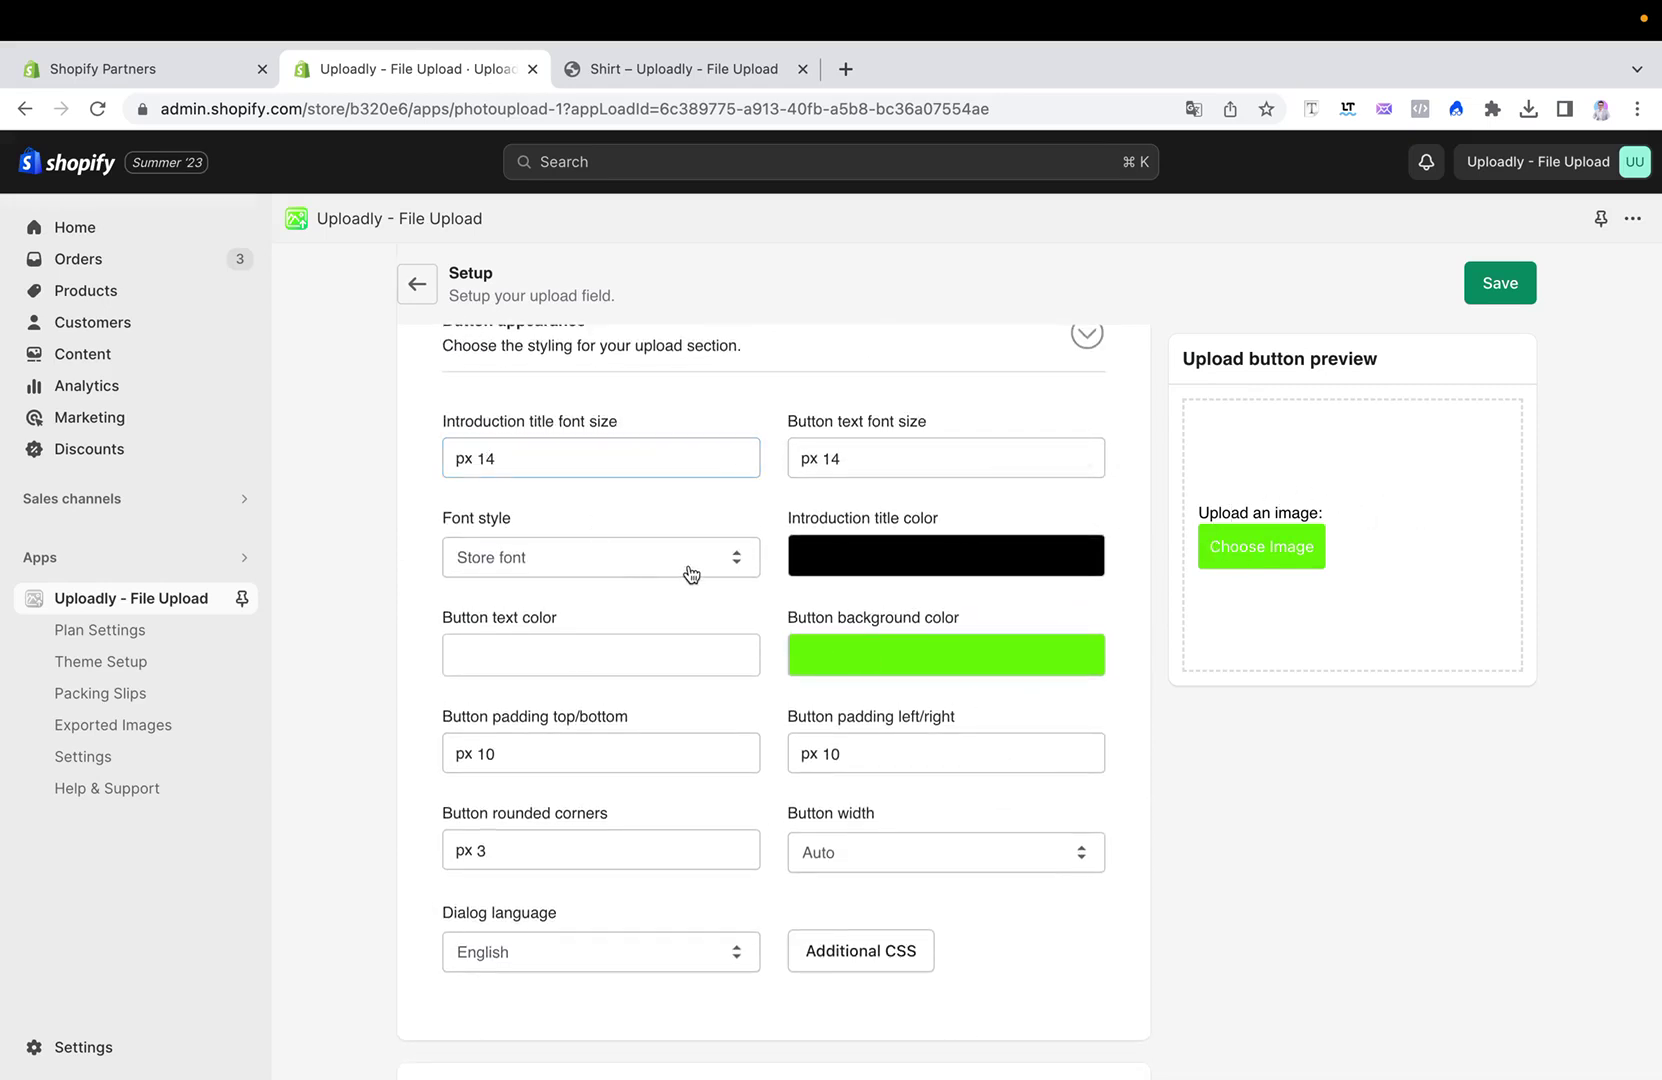
{"action": "left_click", "coordinate": [1008, 563]}
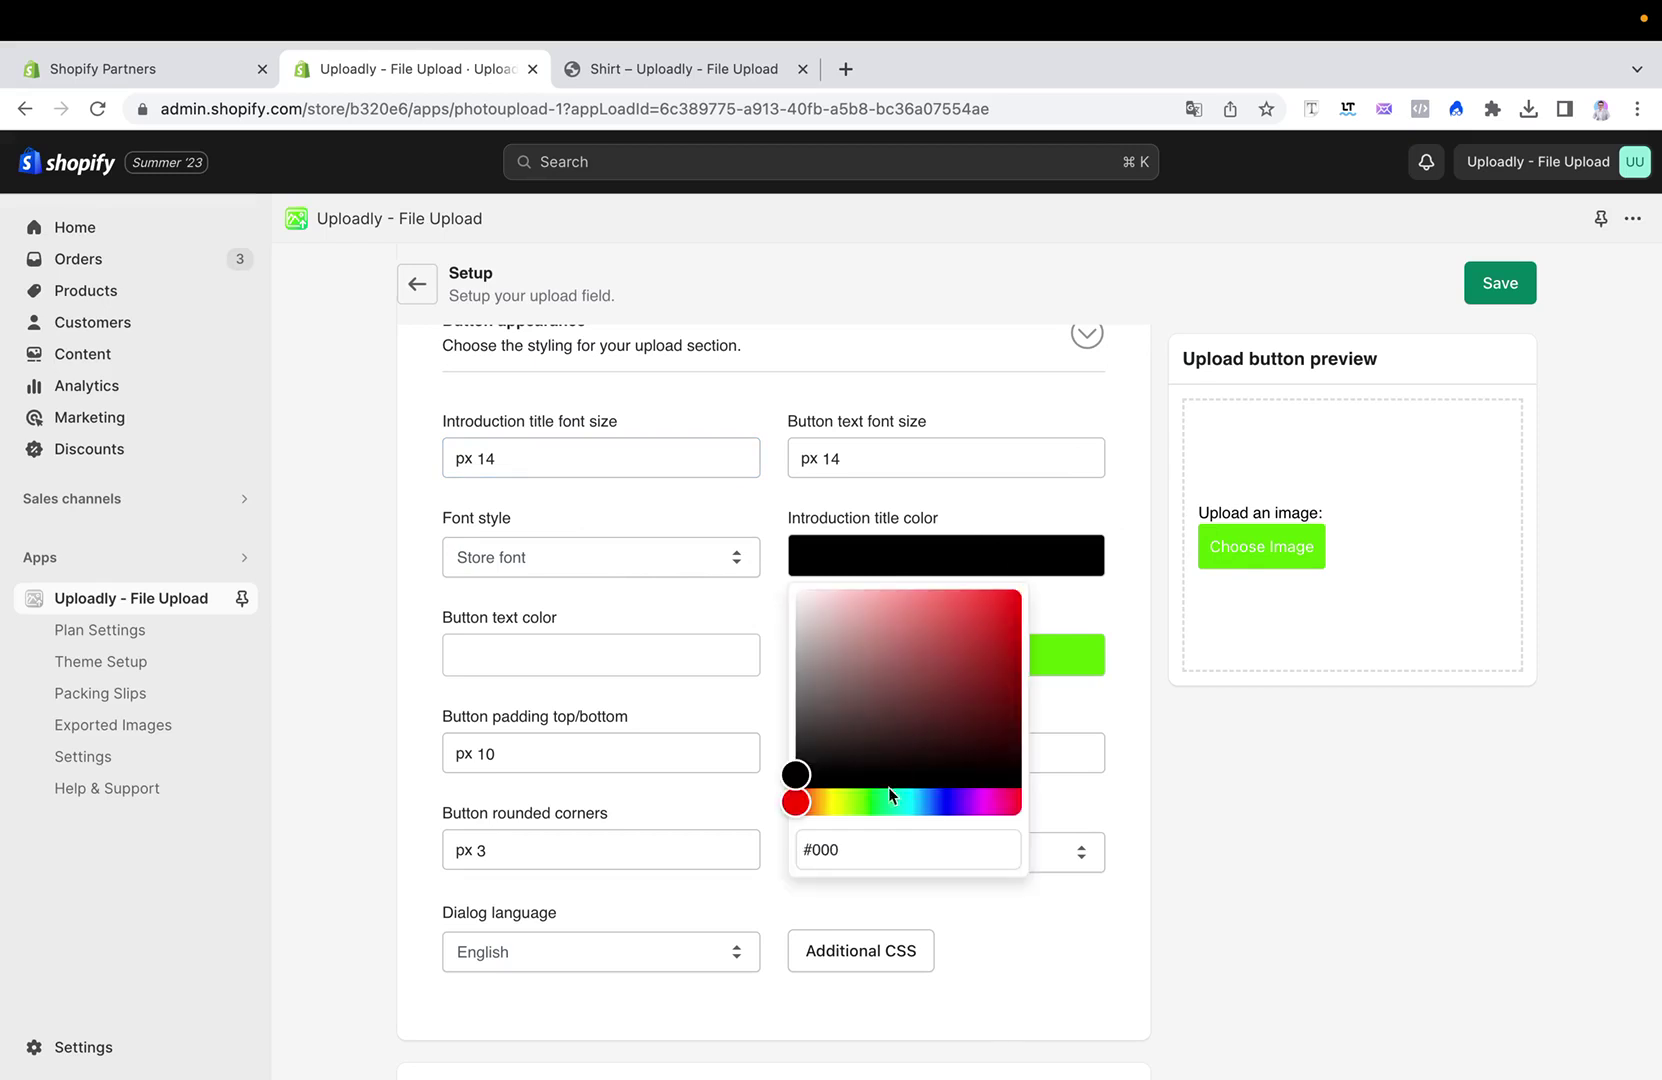
{"action": "left_click", "coordinate": [956, 802]}
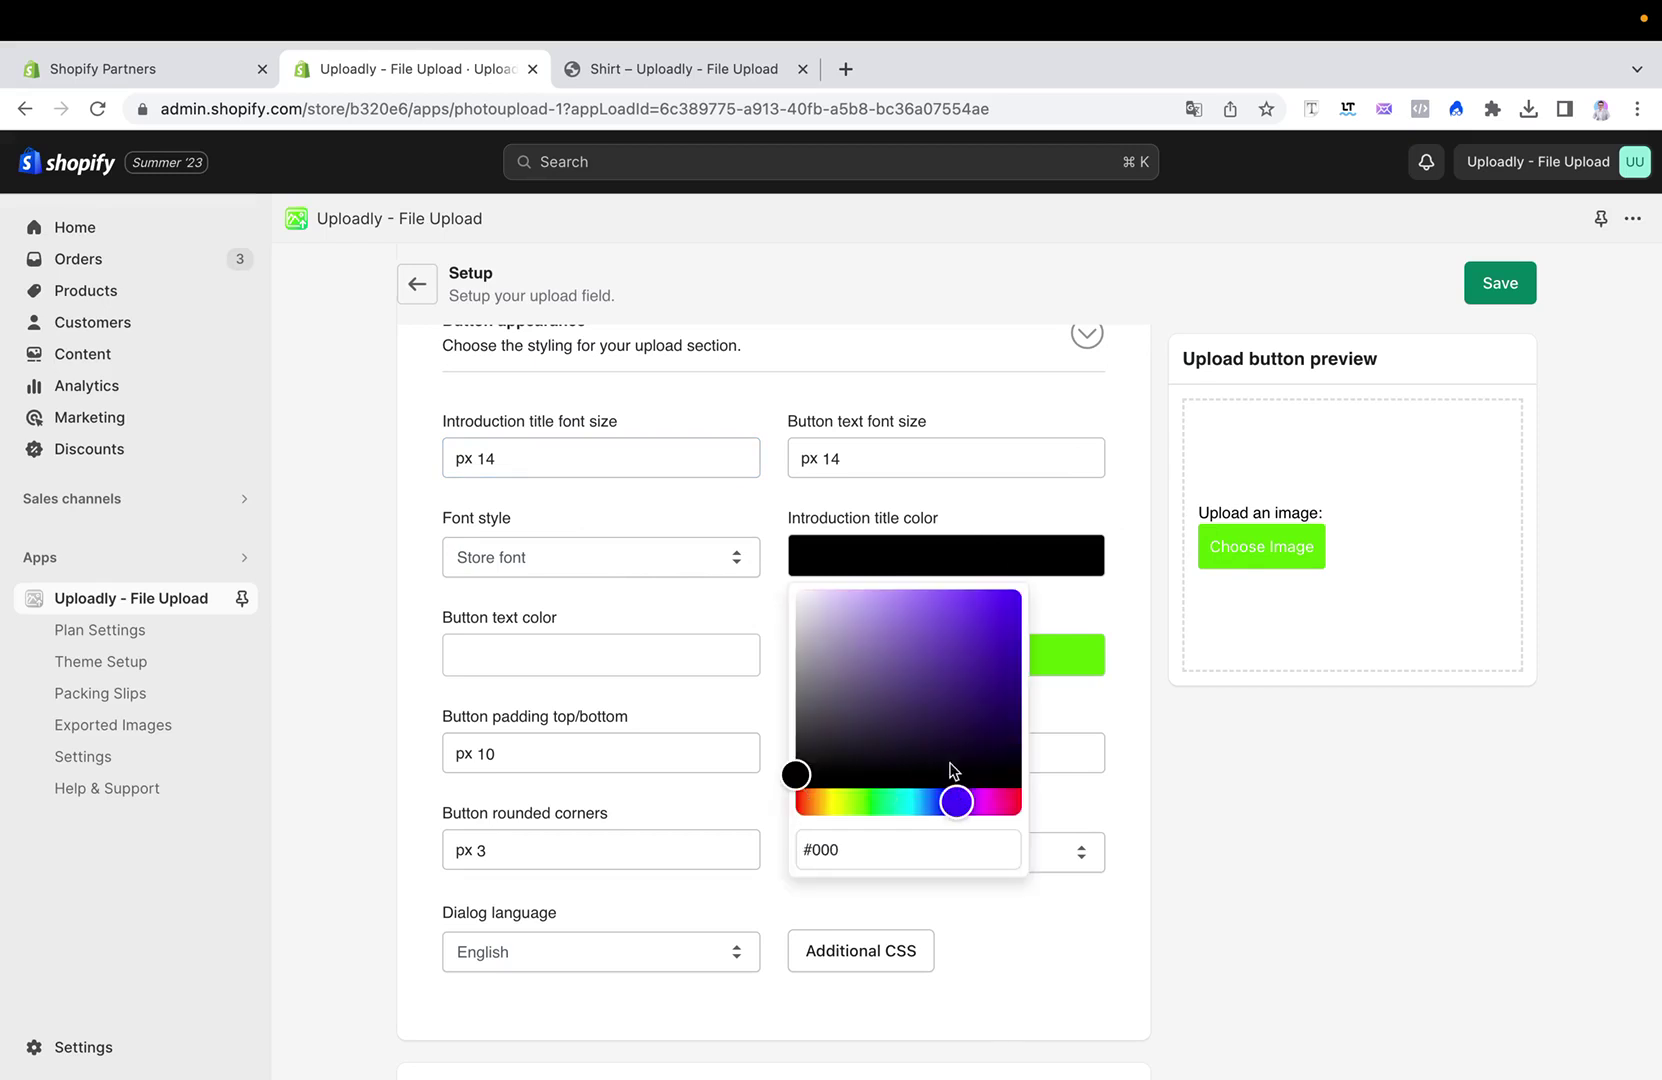
{"action": "left_click_drag", "start_coordinate": [953, 679], "coordinate": [1022, 591]}
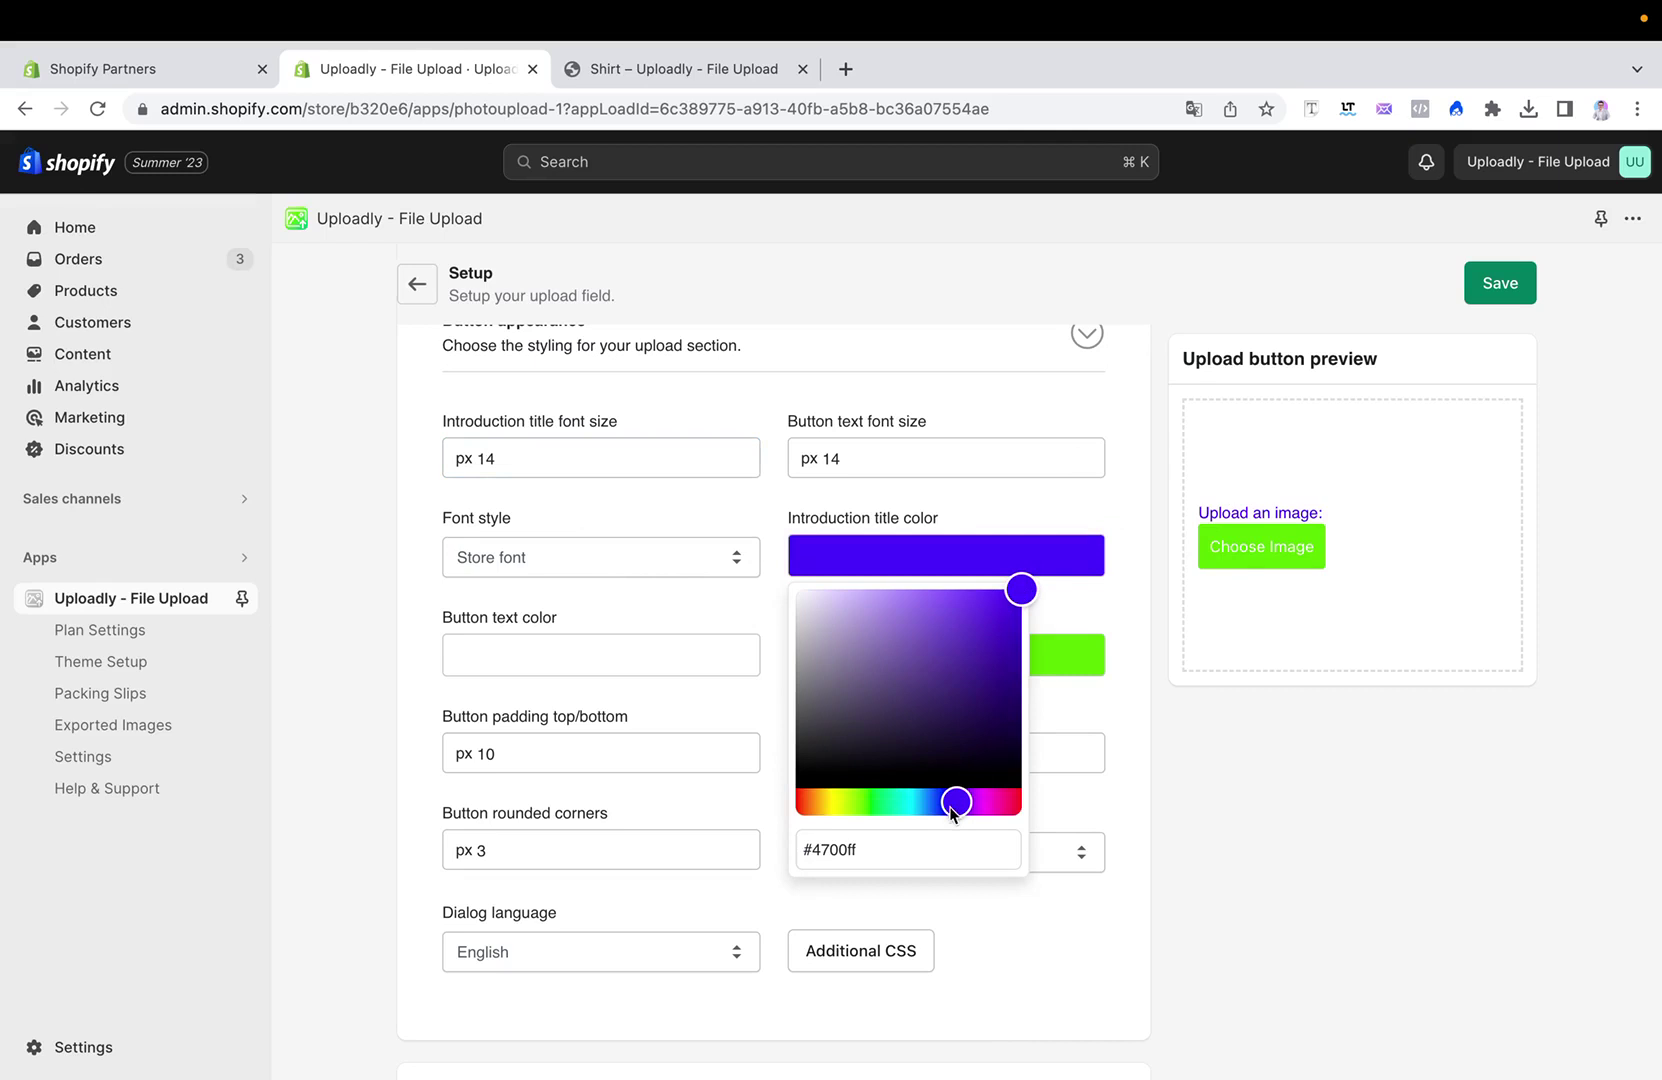
{"action": "triple_click", "coordinate": [888, 861]}
{"action": "key", "text": "super+c"}
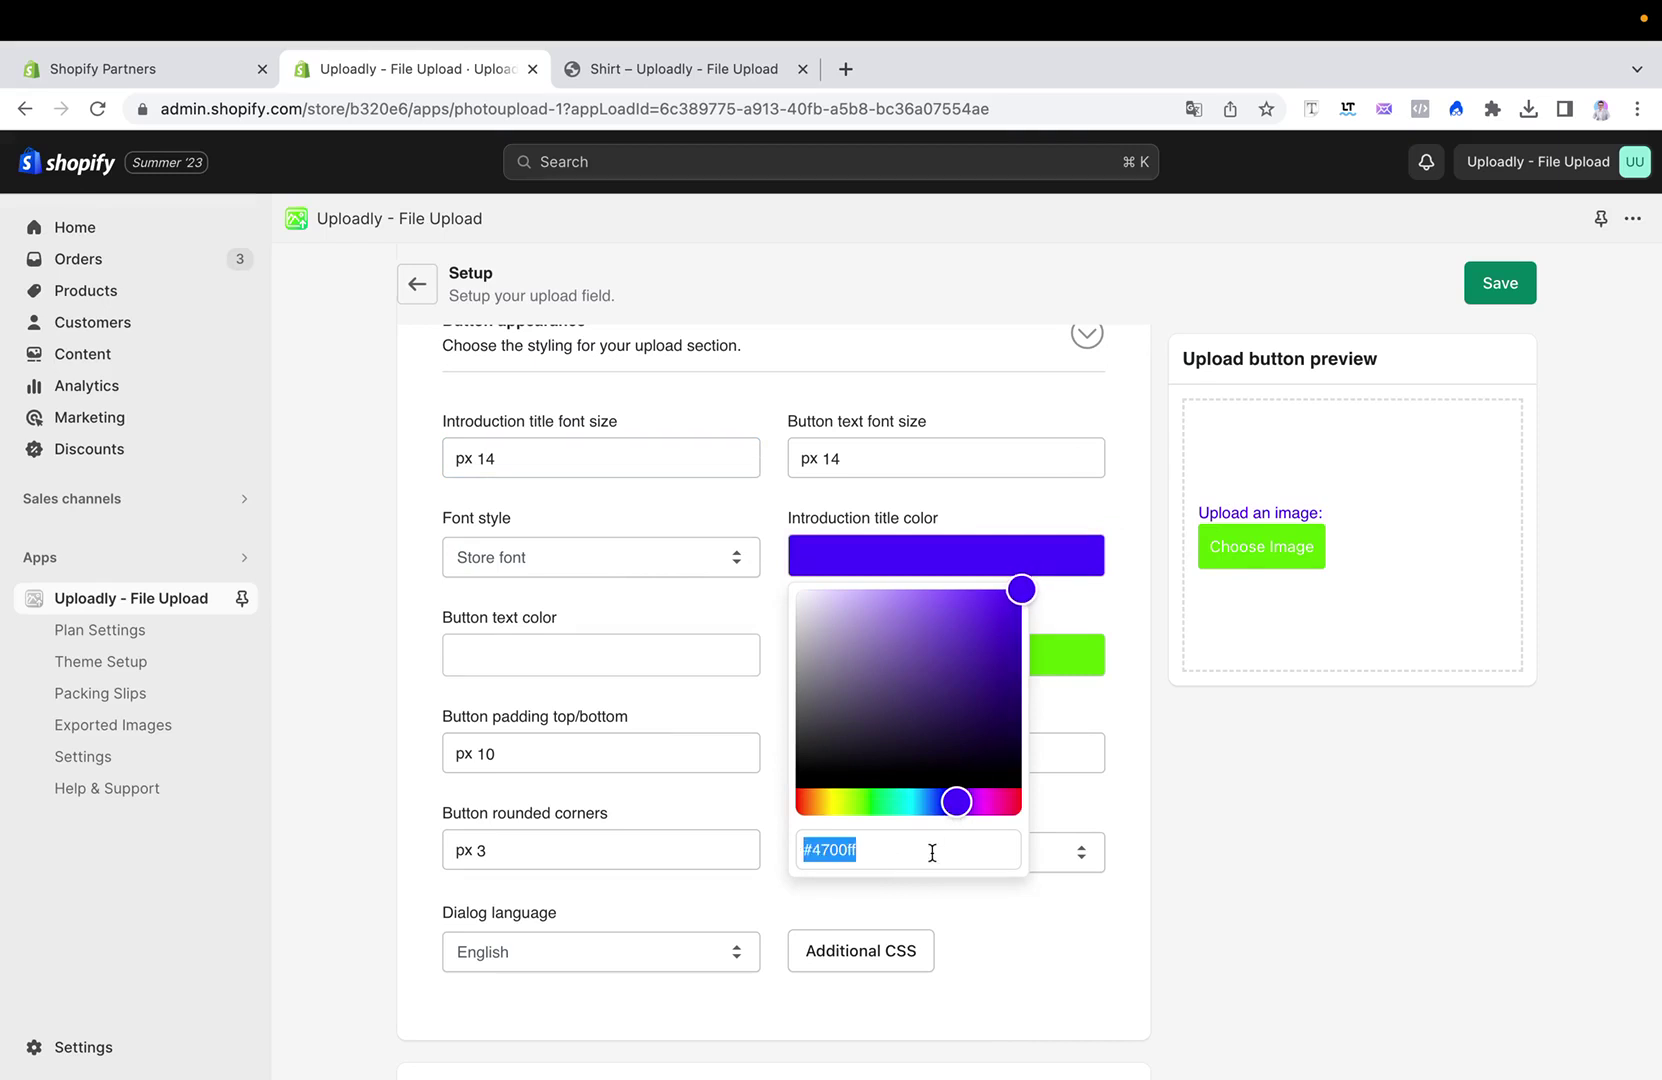
{"action": "left_click", "coordinate": [1131, 711]}
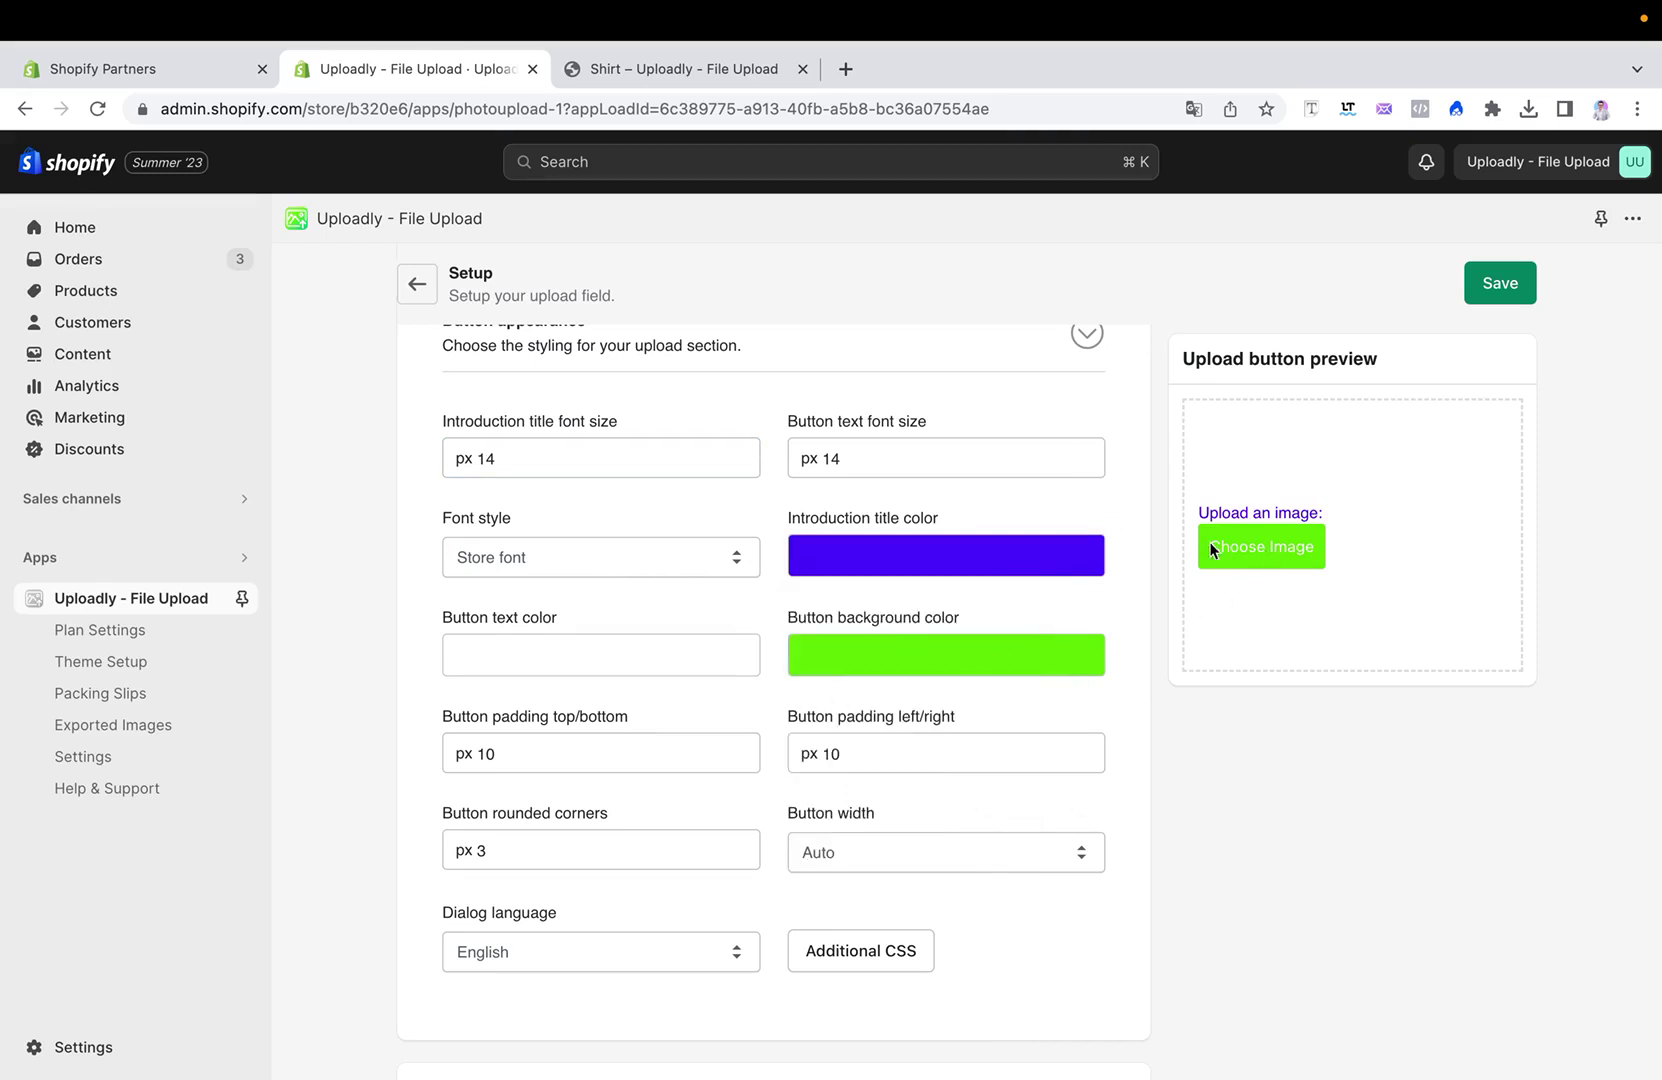
{"action": "left_click", "coordinate": [997, 658]}
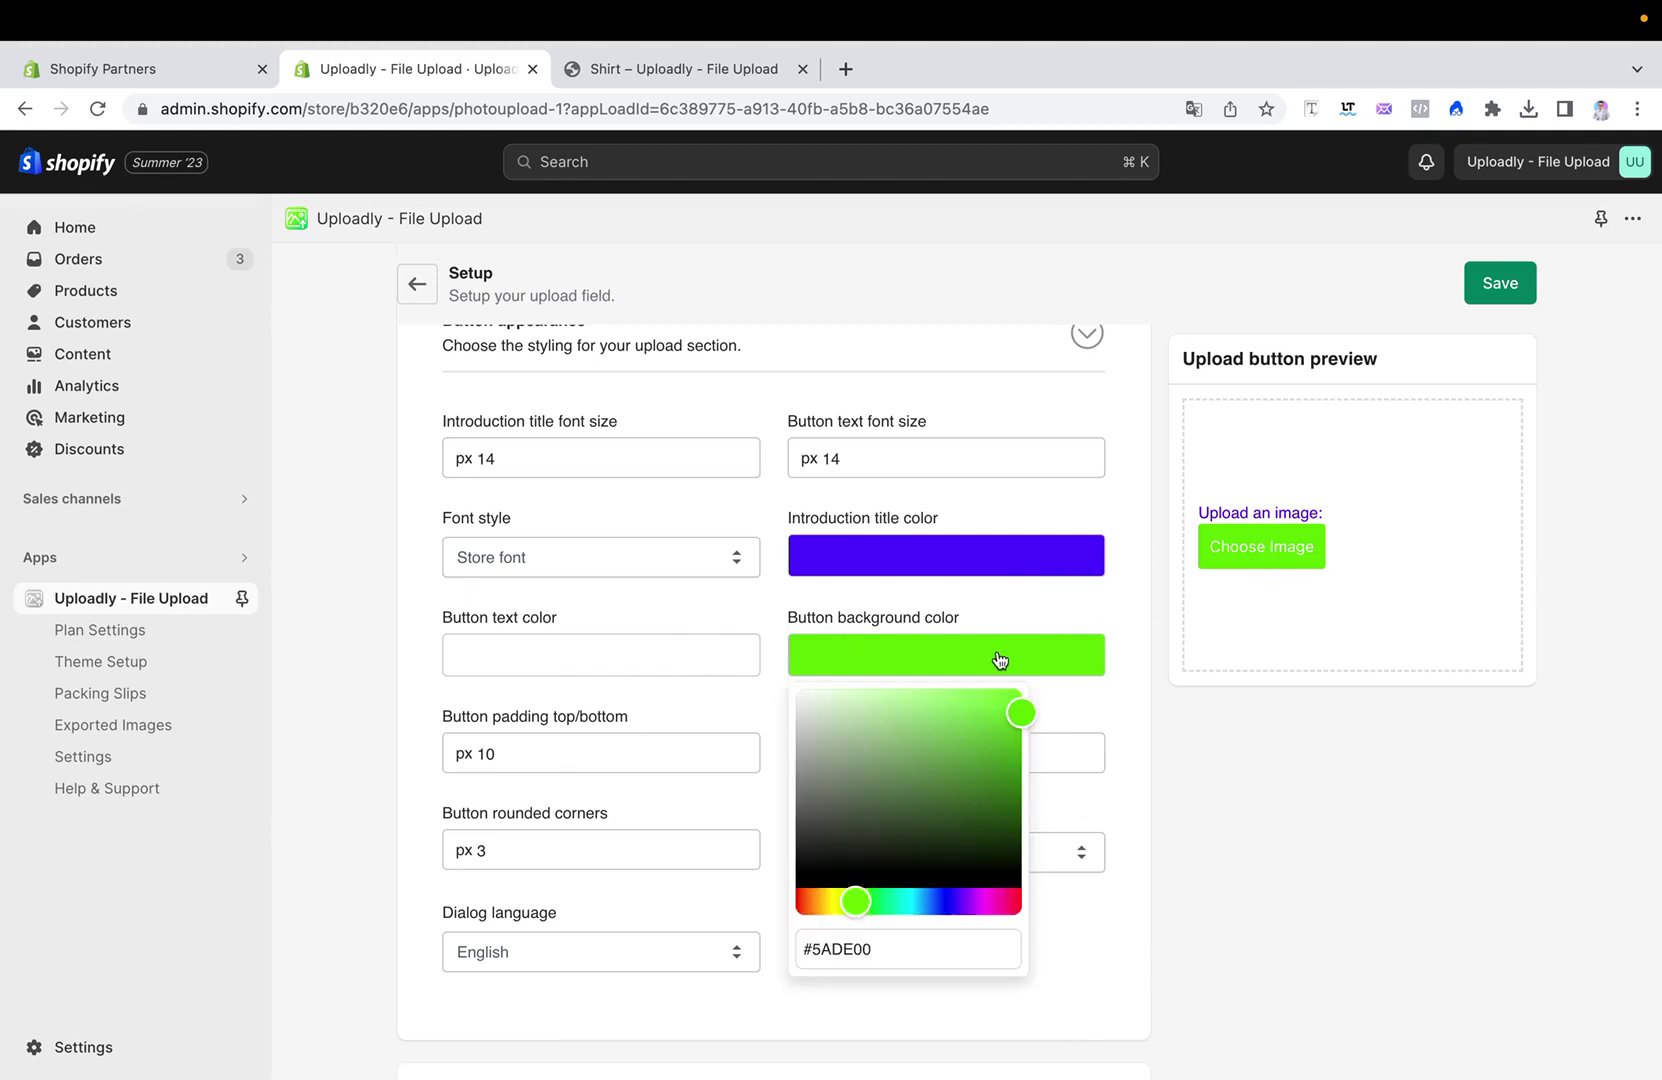
{"action": "triple_click", "coordinate": [889, 959]}
{"action": "key", "text": "super+v"}
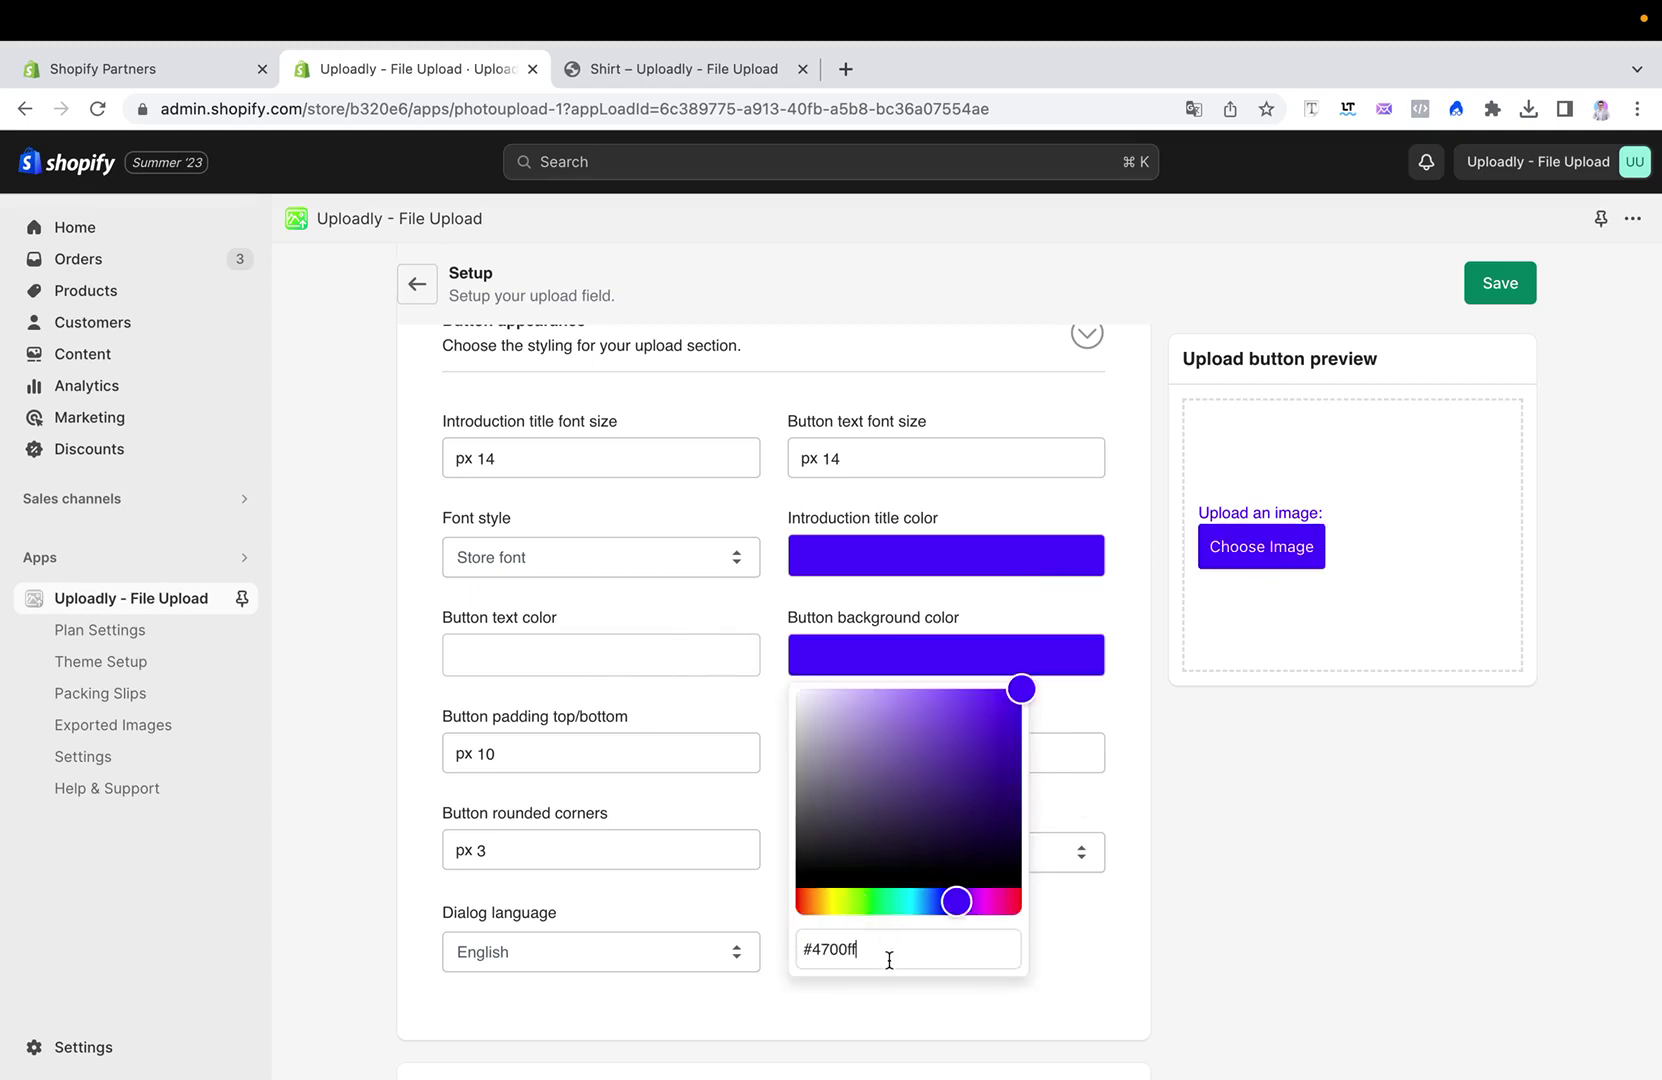
{"action": "left_click", "coordinate": [1131, 814]}
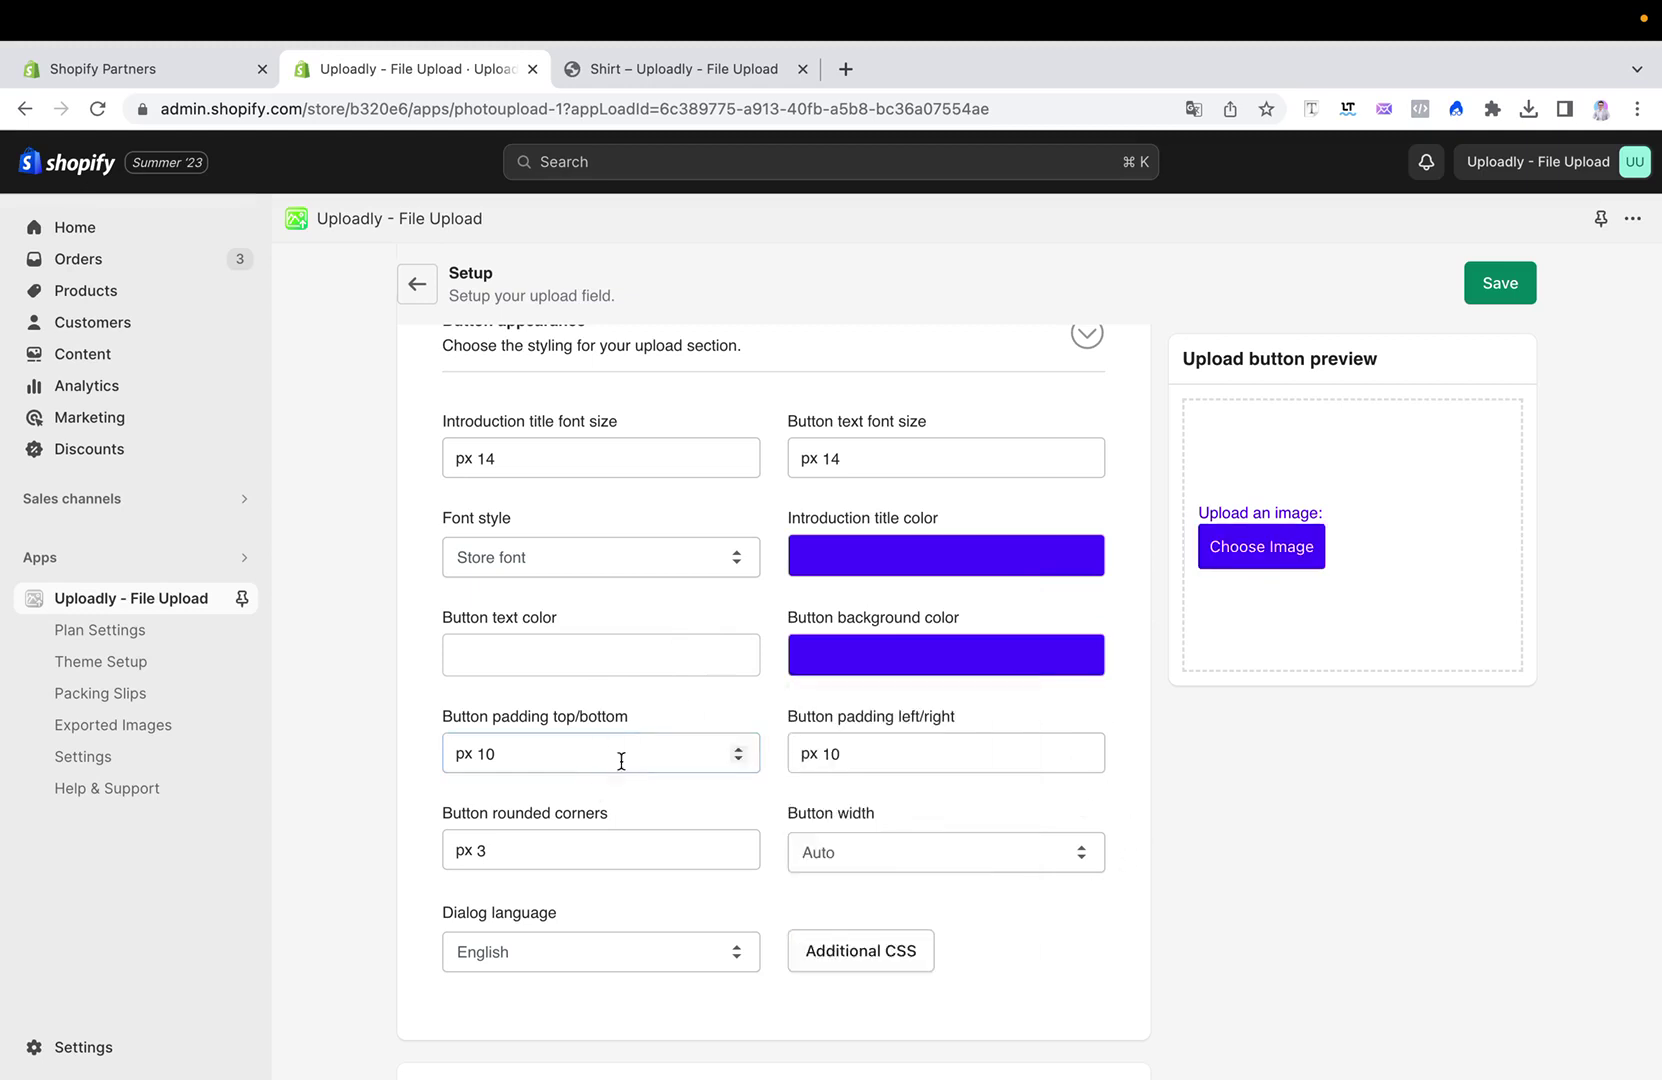
Give the button 18 px rounded corners and full width, keeping English as dialog language.
{"action": "left_click", "coordinate": [883, 737]}
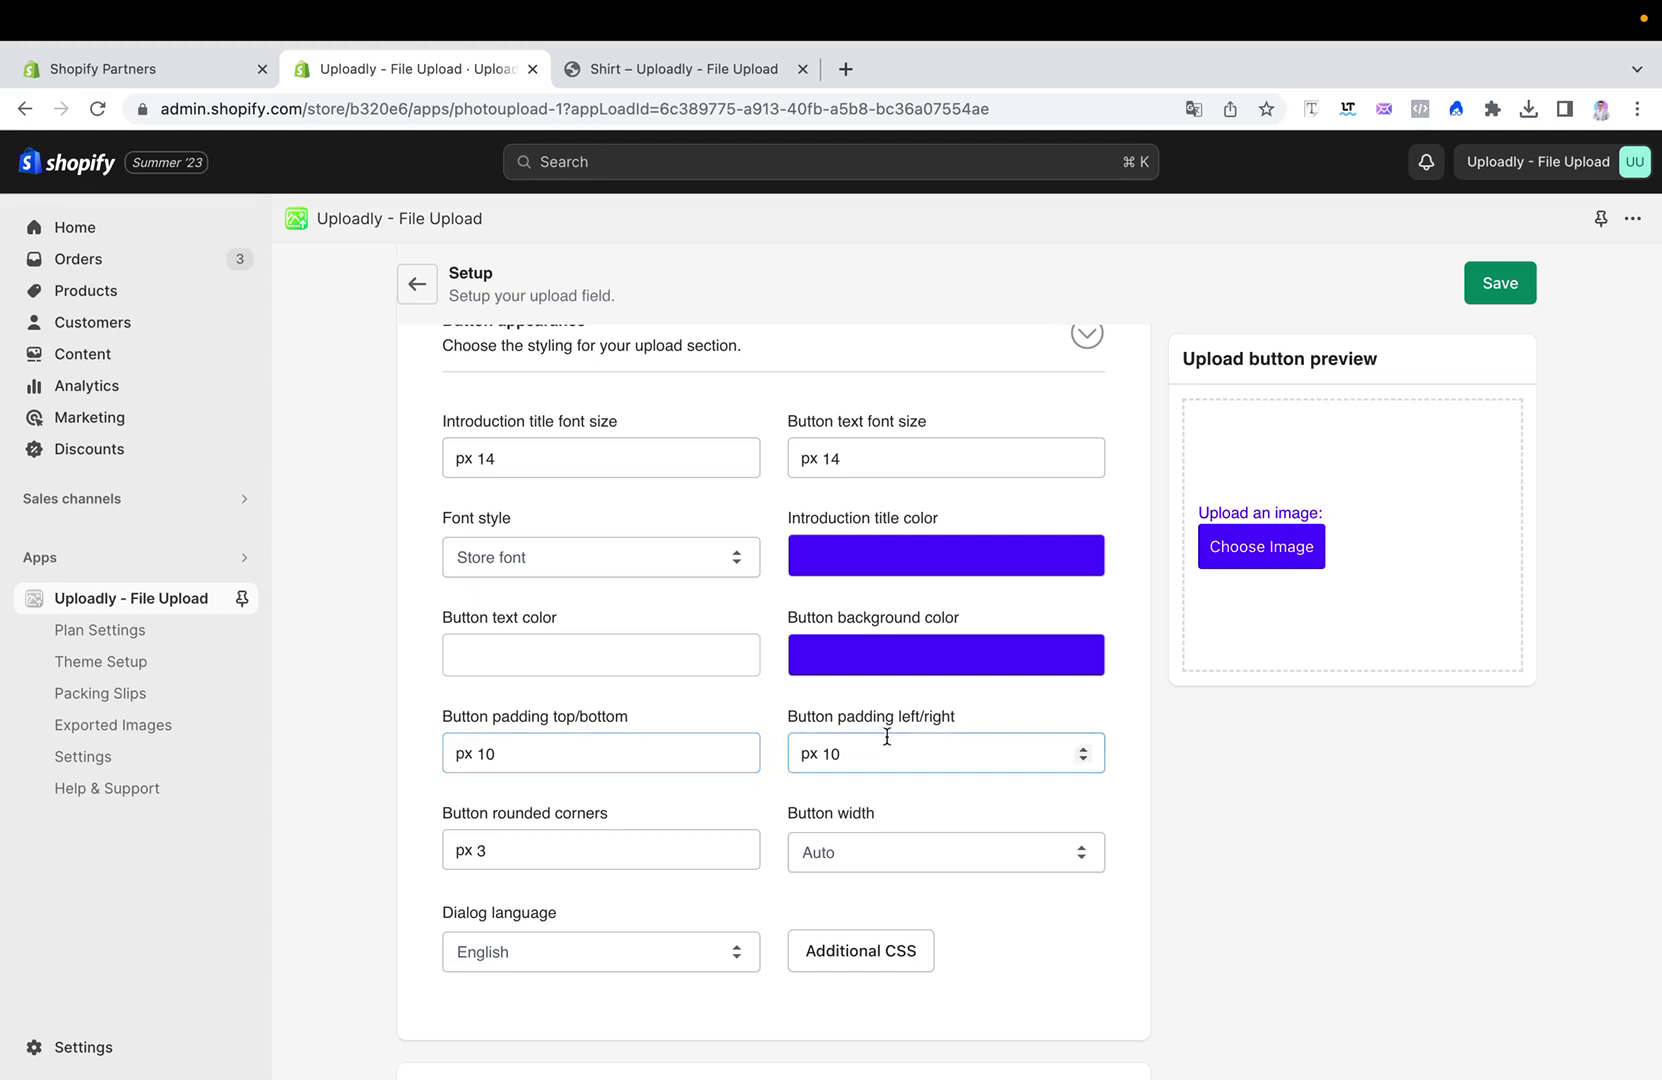
{"action": "left_click", "coordinate": [631, 844]}
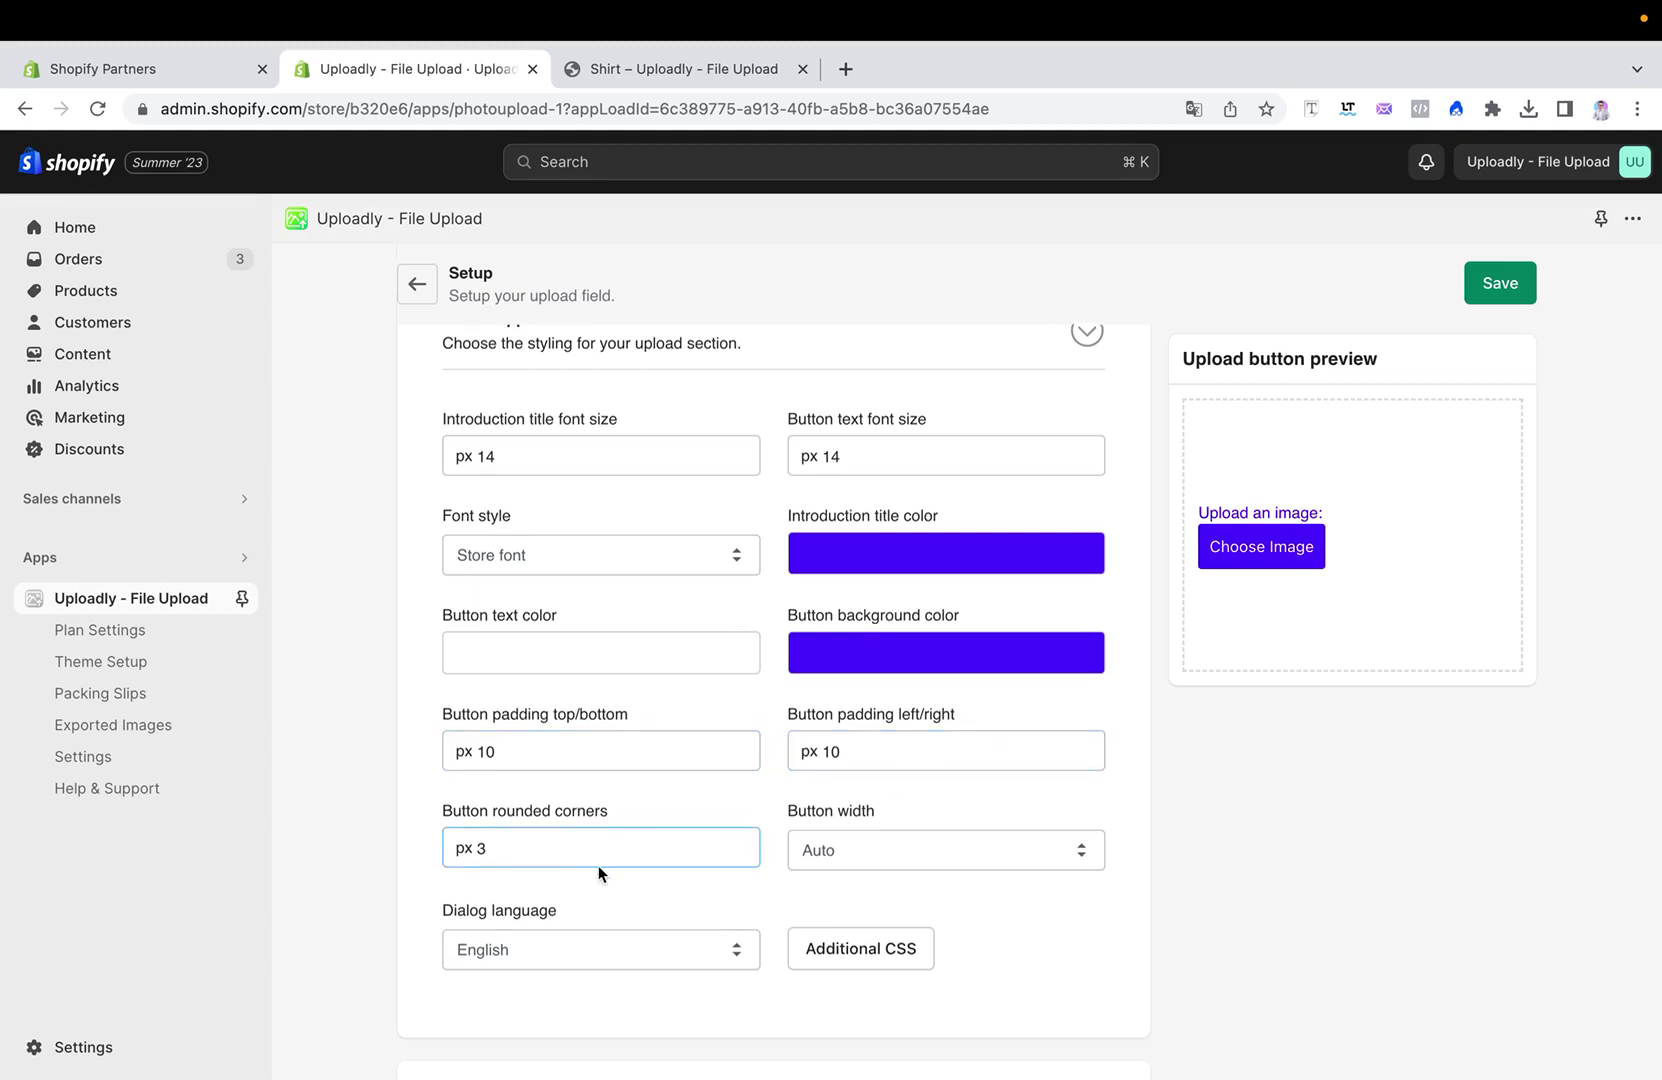
{"action": "scroll", "coordinate": [599, 865], "scroll_direction": "down", "scroll_amount": 1}
{"action": "left_click", "coordinate": [739, 759]}
{"action": "left_click", "coordinate": [739, 759]}
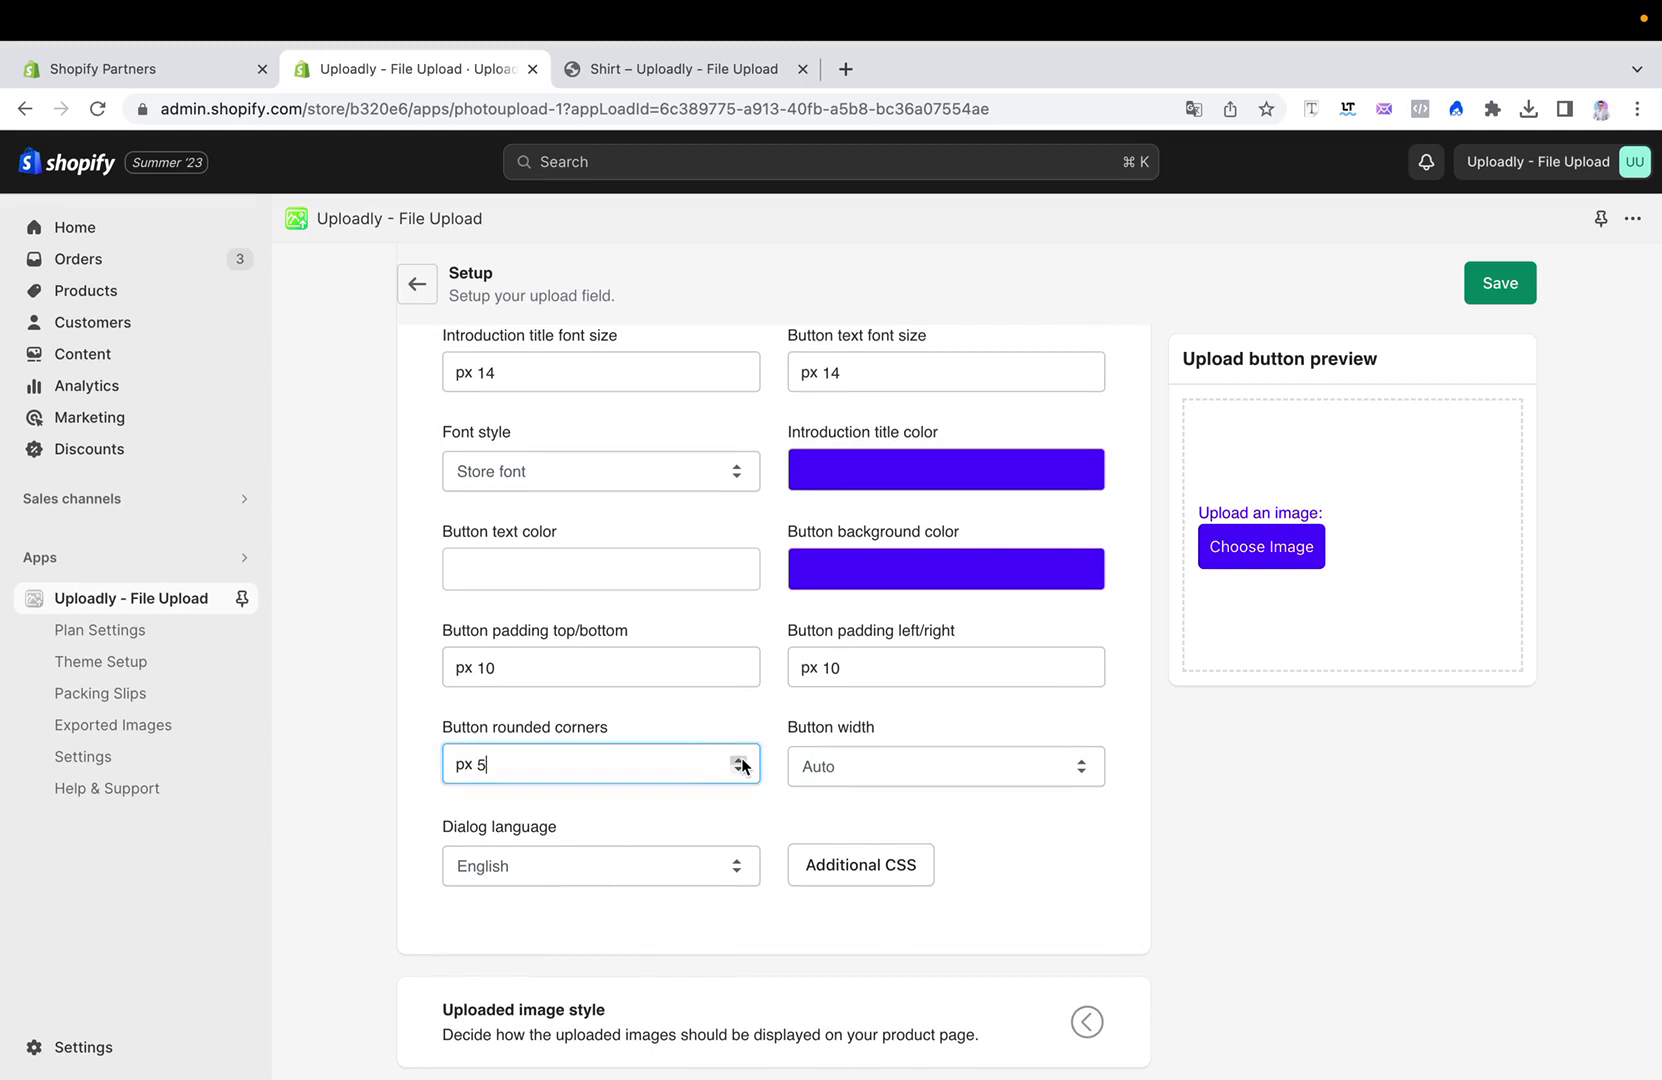
{"action": "left_click", "coordinate": [739, 761]}
{"action": "left_click", "coordinate": [739, 761]}
{"action": "left_click", "coordinate": [739, 761]}
{"action": "left_click", "coordinate": [739, 761]}
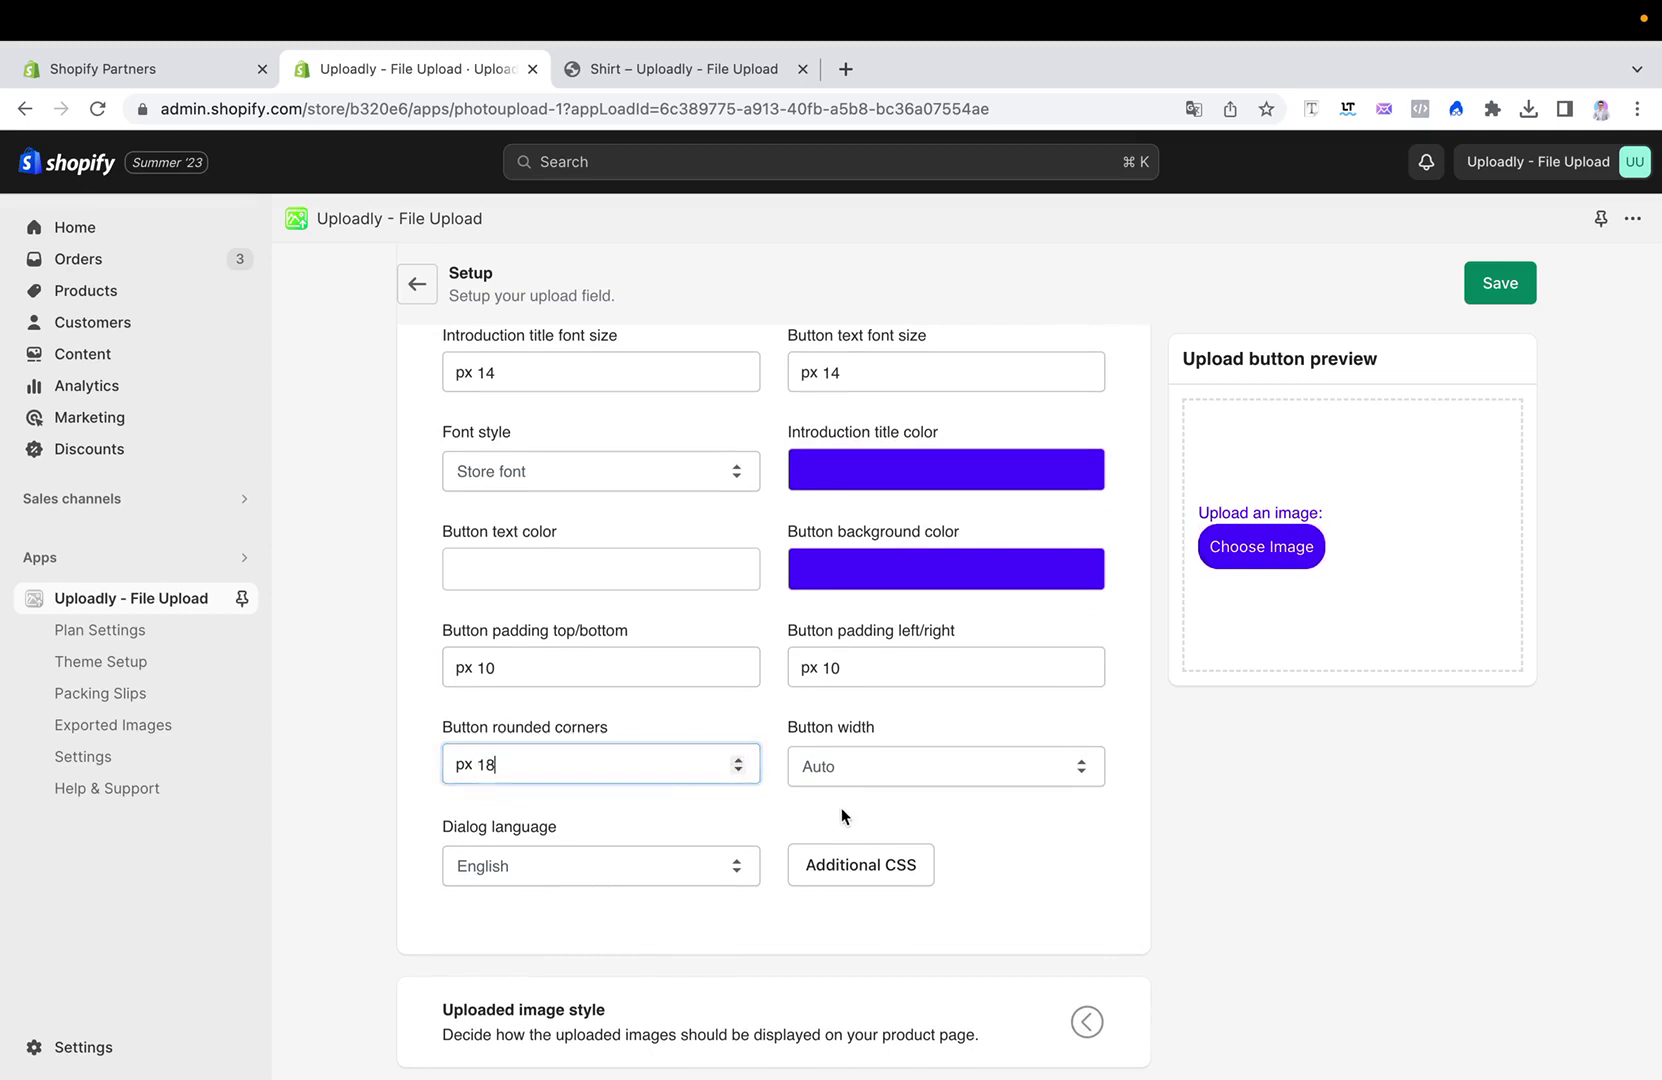
{"action": "scroll", "coordinate": [841, 807], "scroll_direction": "down", "scroll_amount": 1}
{"action": "left_click", "coordinate": [987, 696]}
{"action": "left_click", "coordinate": [889, 778]}
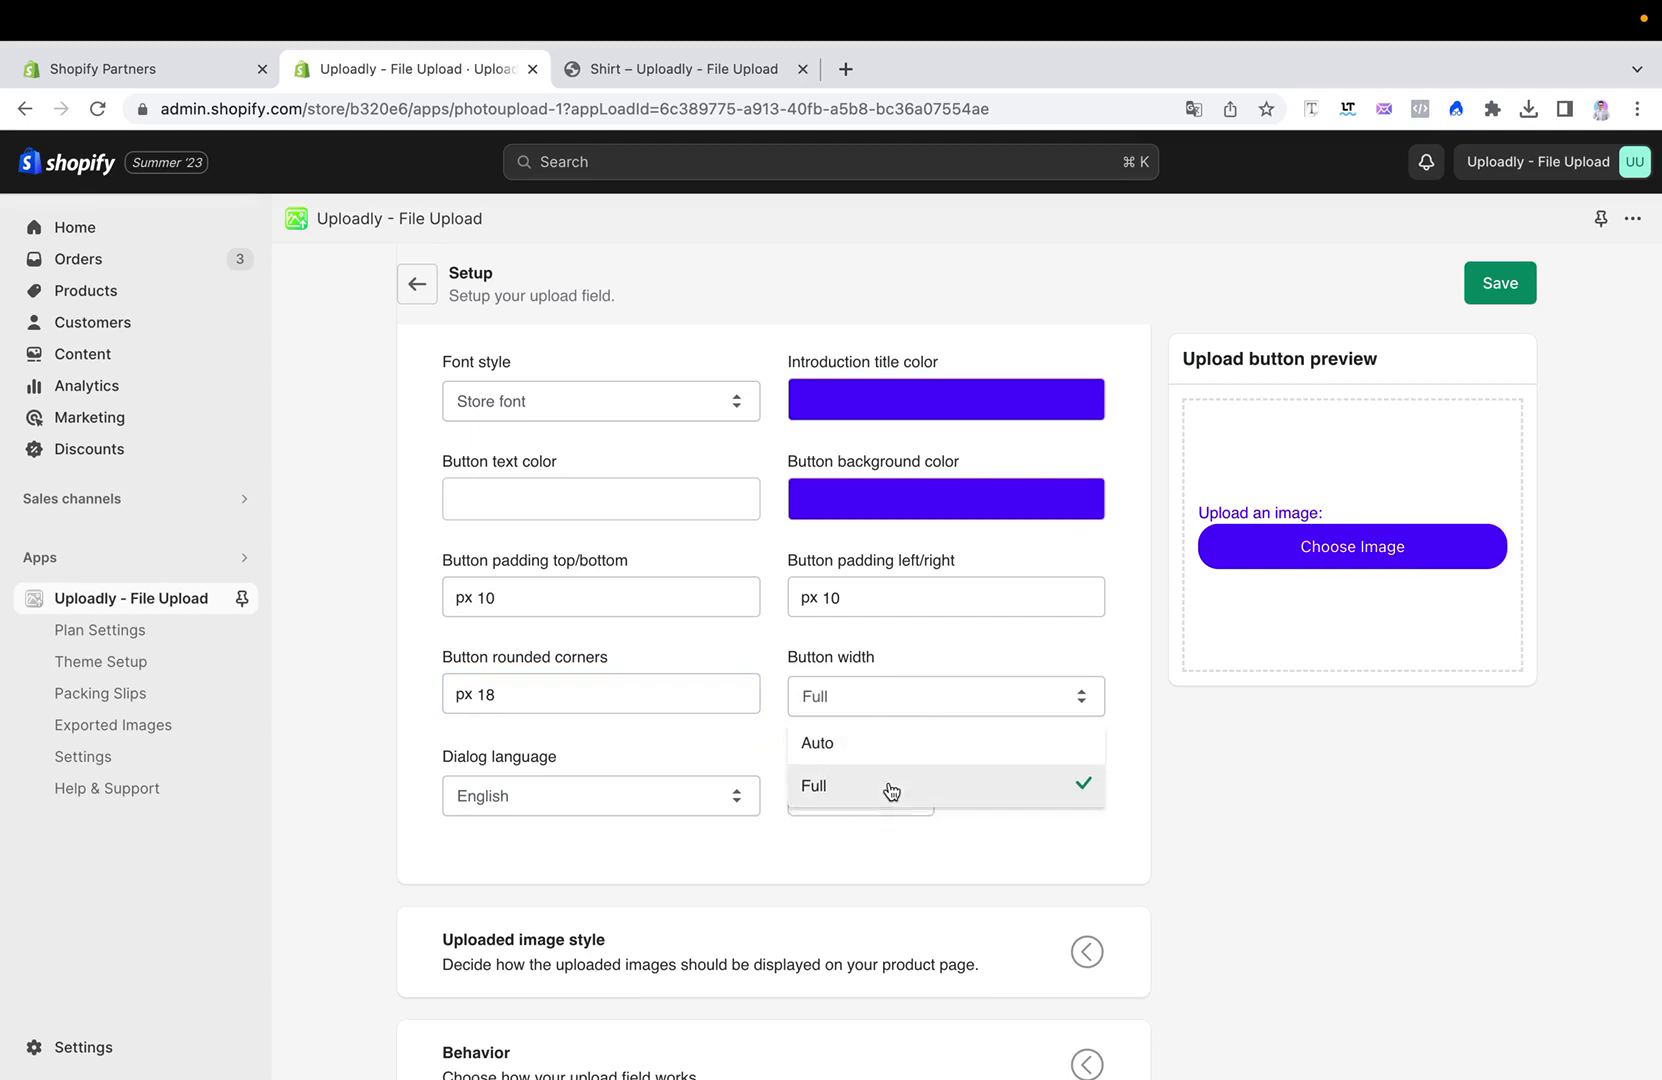
{"action": "scroll", "coordinate": [1035, 839], "scroll_direction": "down", "scroll_amount": 2}
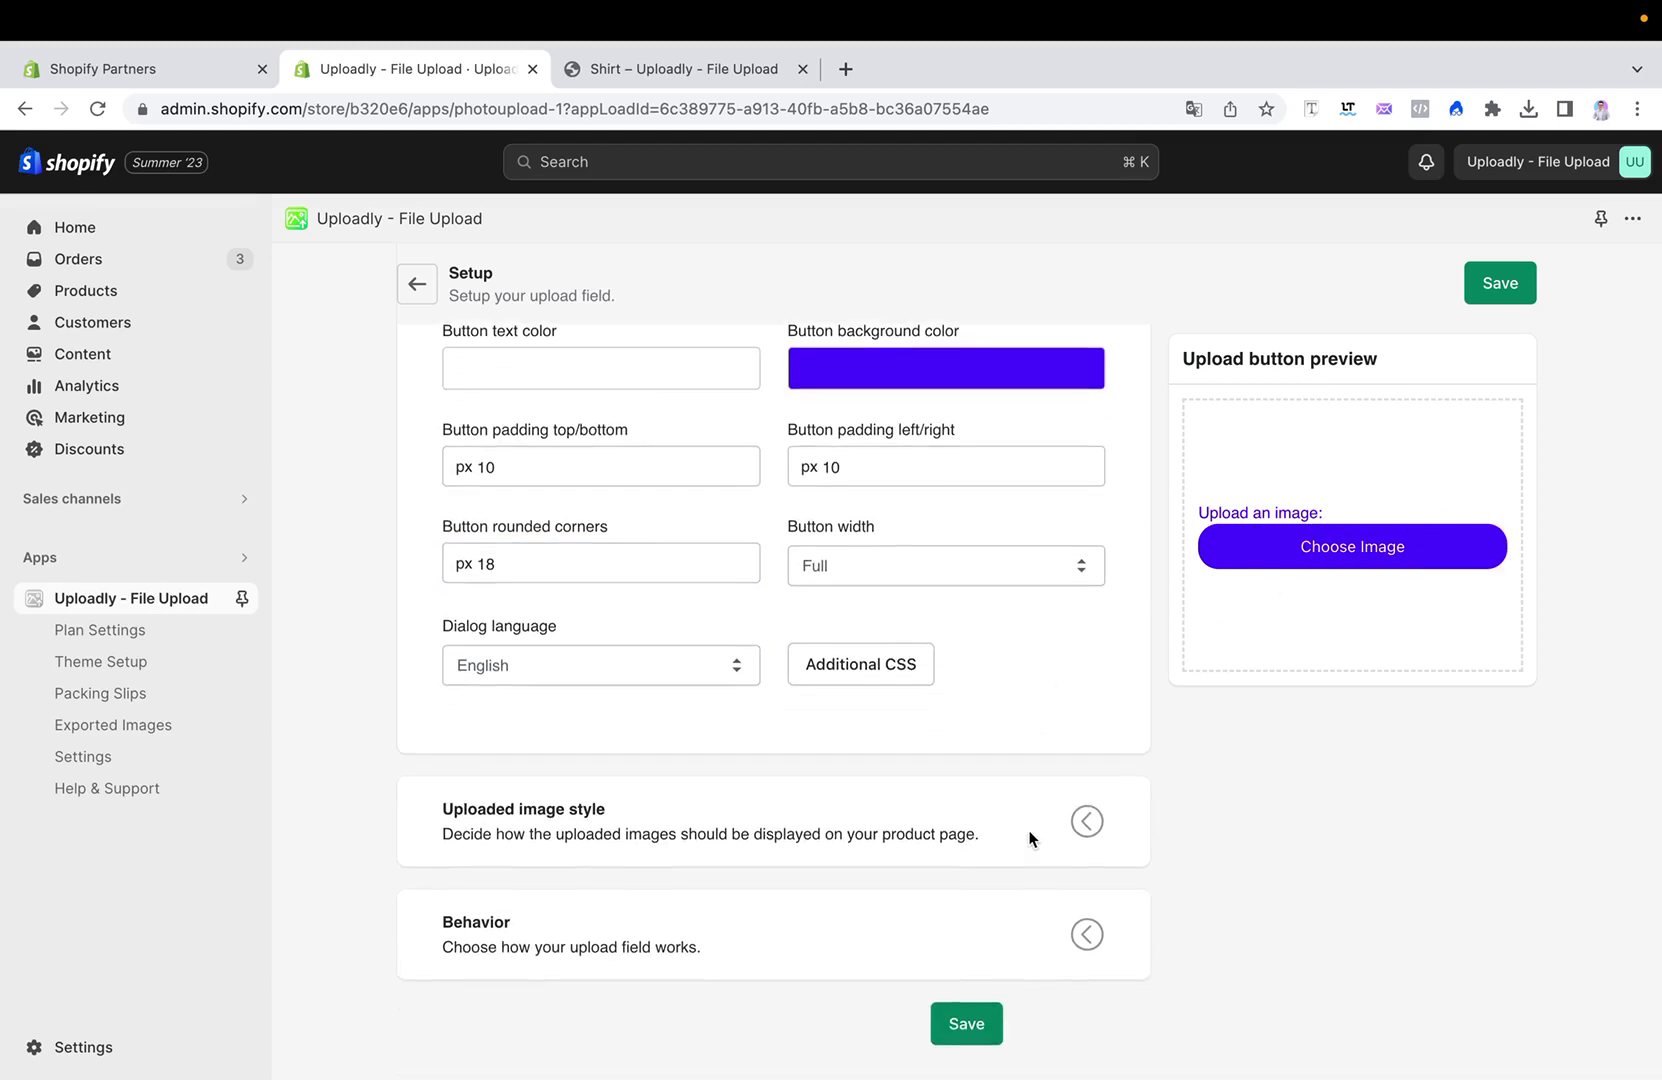
{"action": "left_click", "coordinate": [719, 676]}
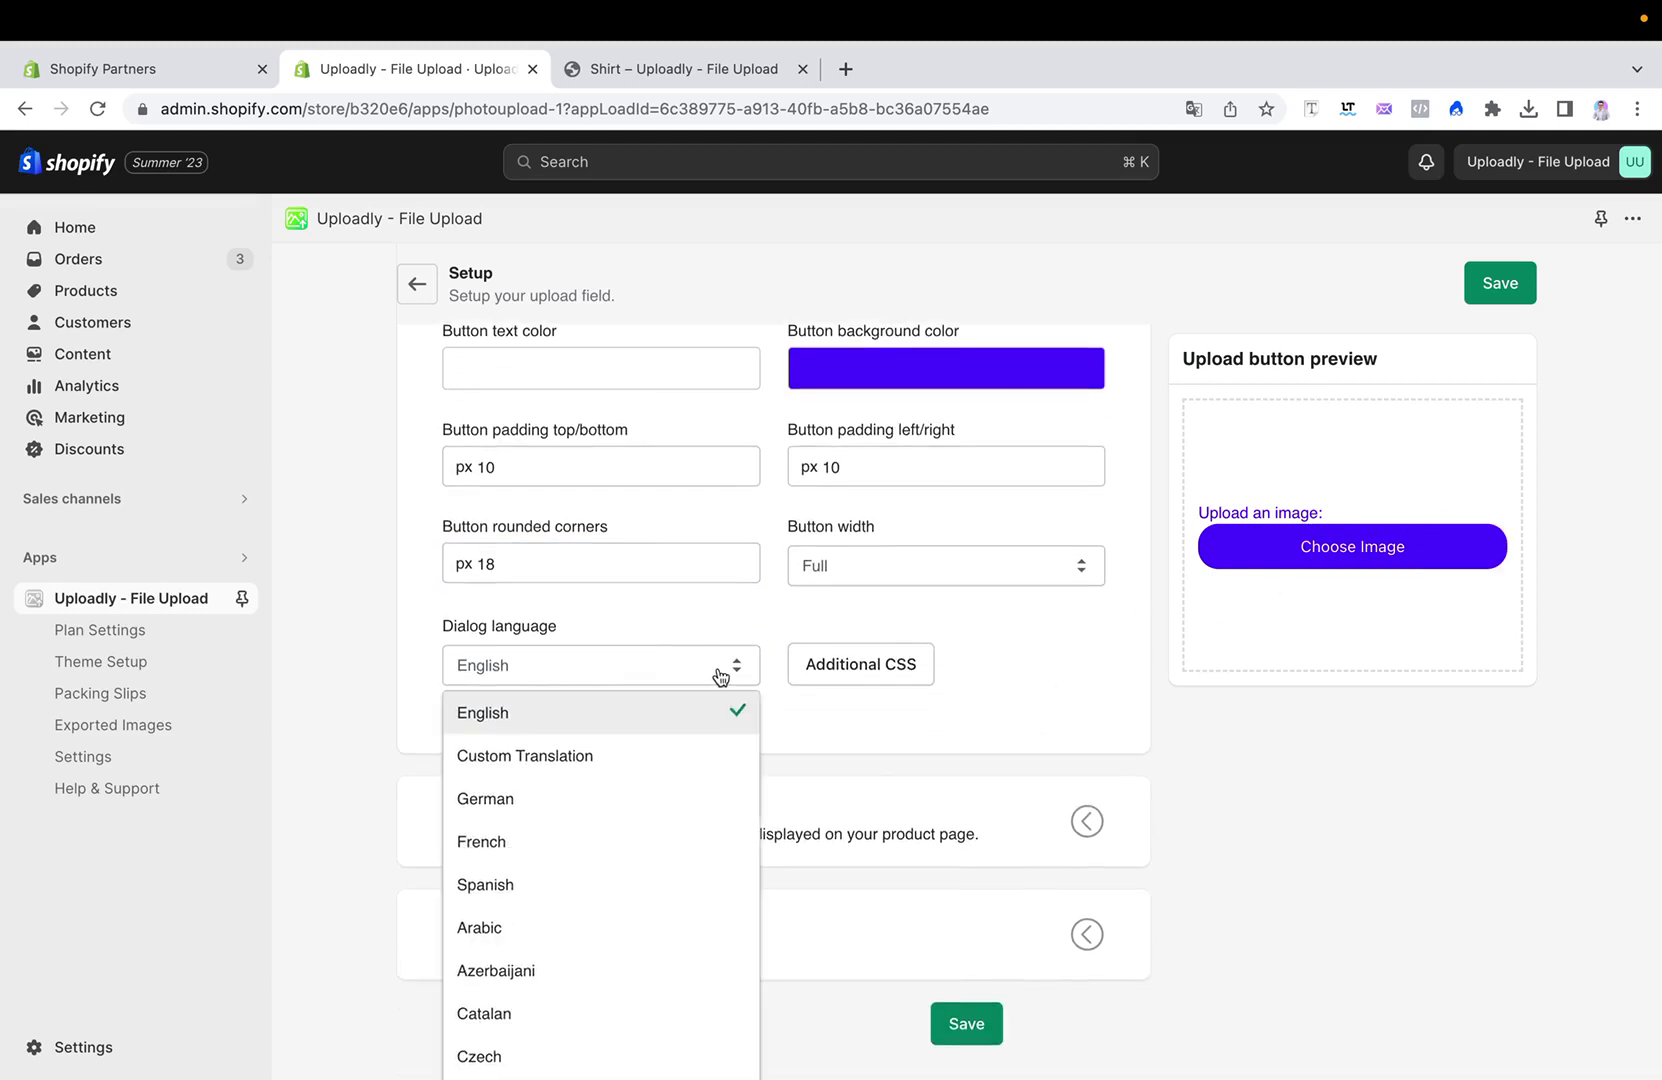
{"action": "left_click", "coordinate": [1035, 680]}
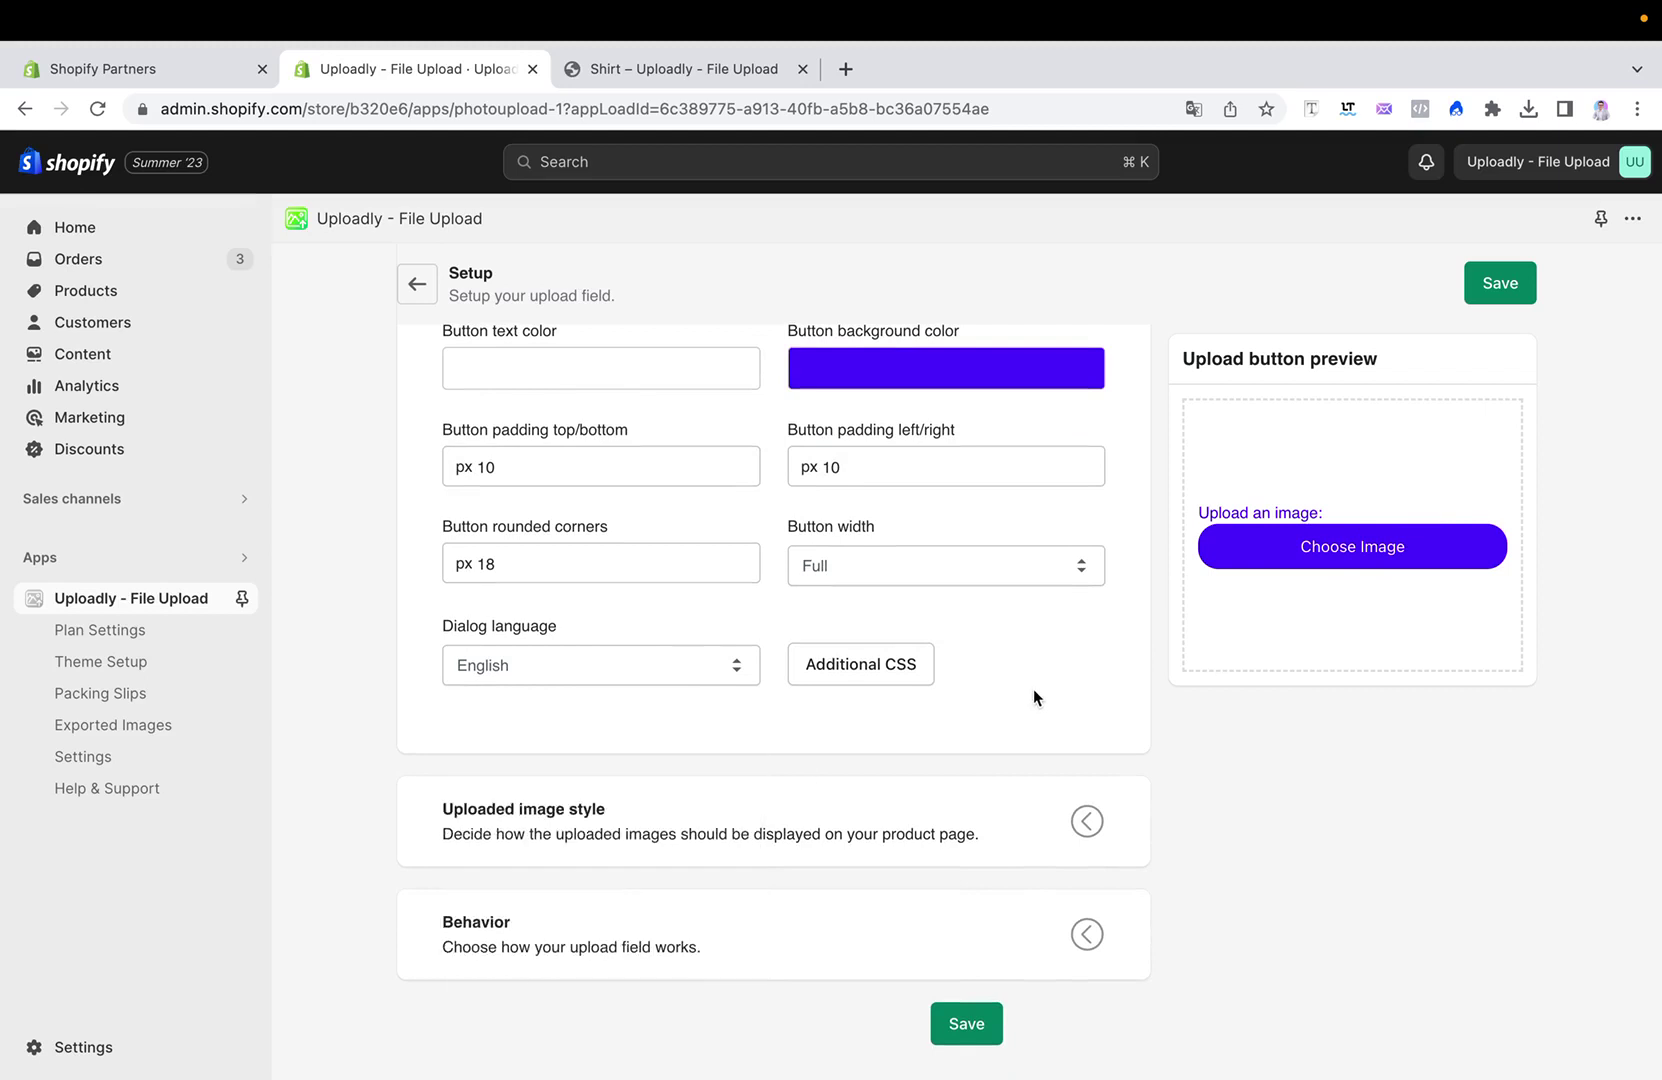
Expand Uploaded image style to show its three display styles.
{"action": "left_click", "coordinate": [1085, 818]}
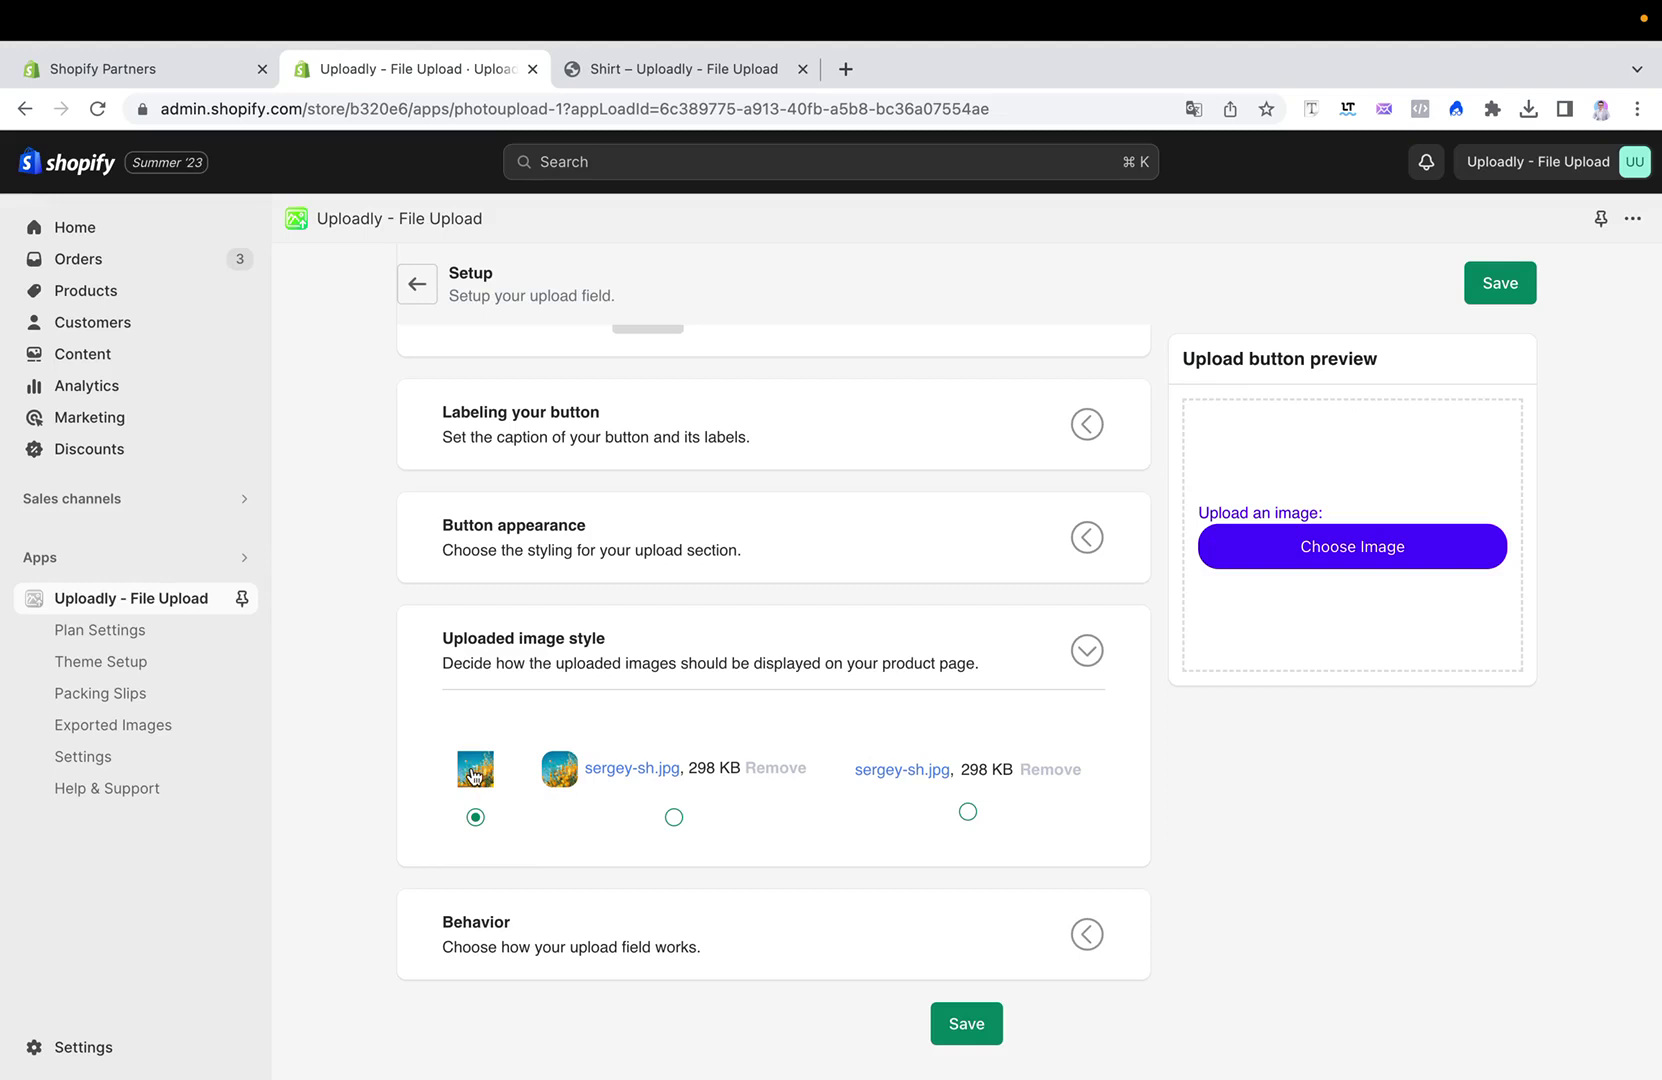
Restrict the upload field to accept image files only.
{"action": "left_click", "coordinate": [1087, 933]}
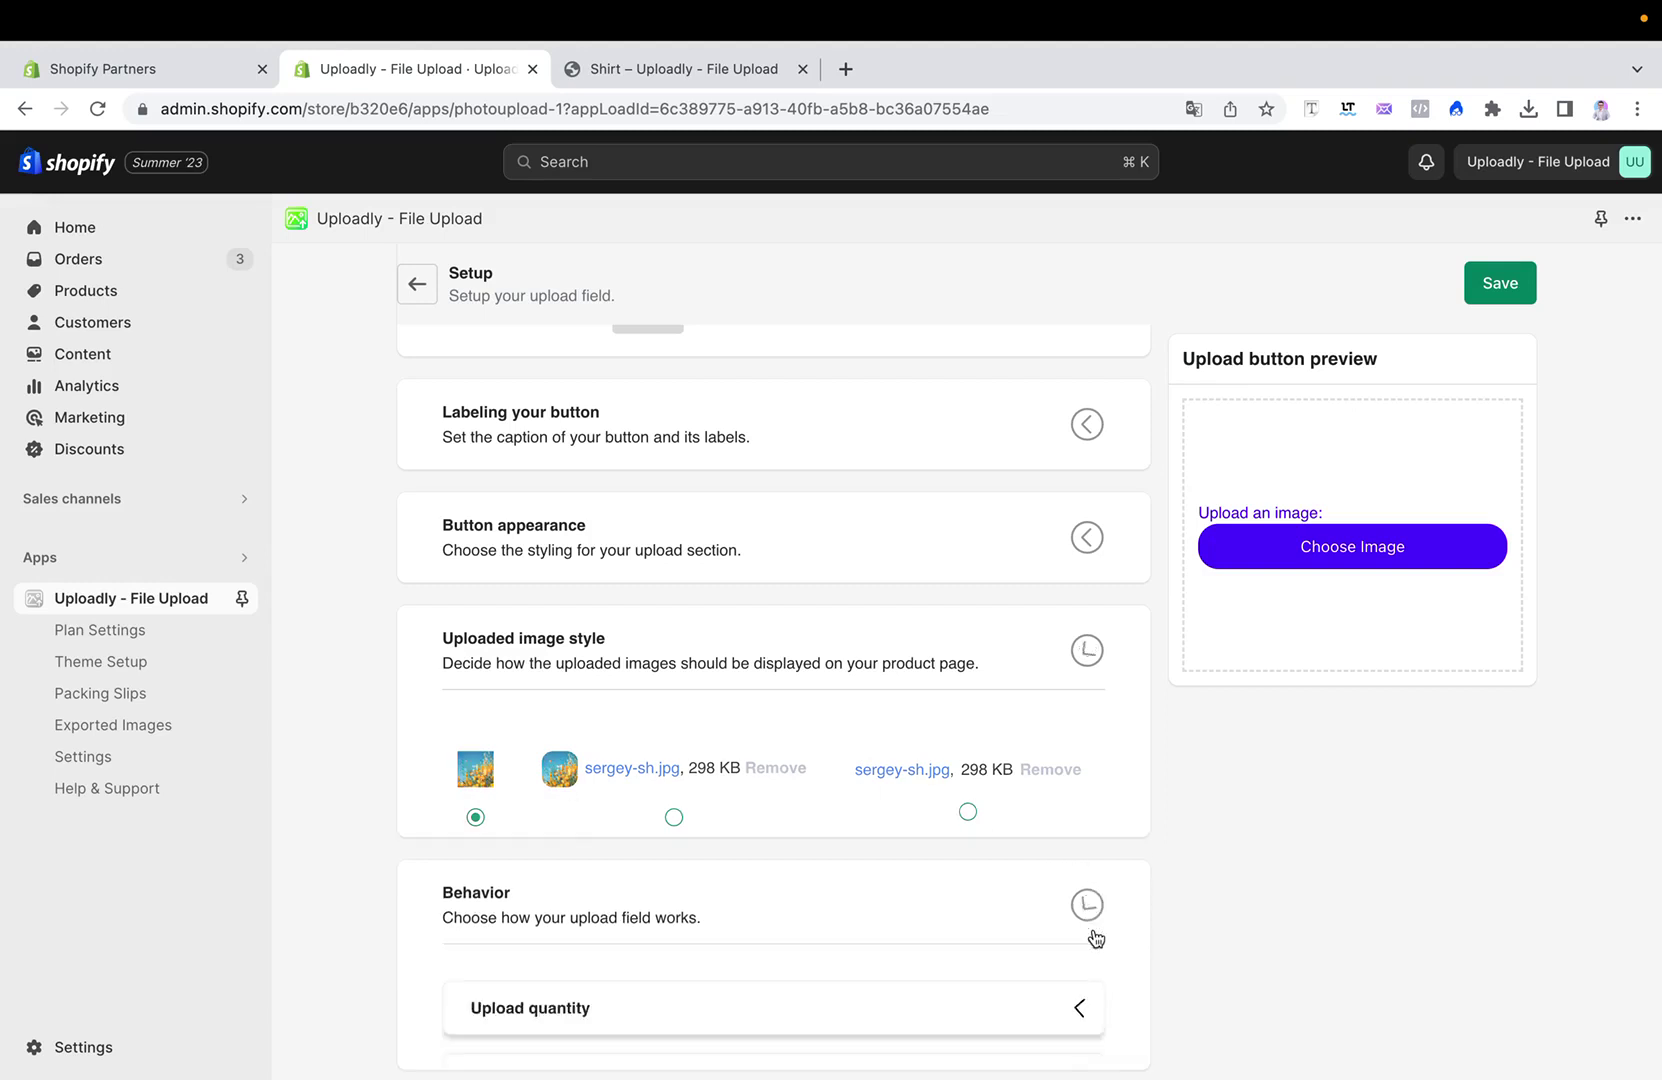
{"action": "scroll", "coordinate": [1095, 929], "scroll_direction": "down", "scroll_amount": 2}
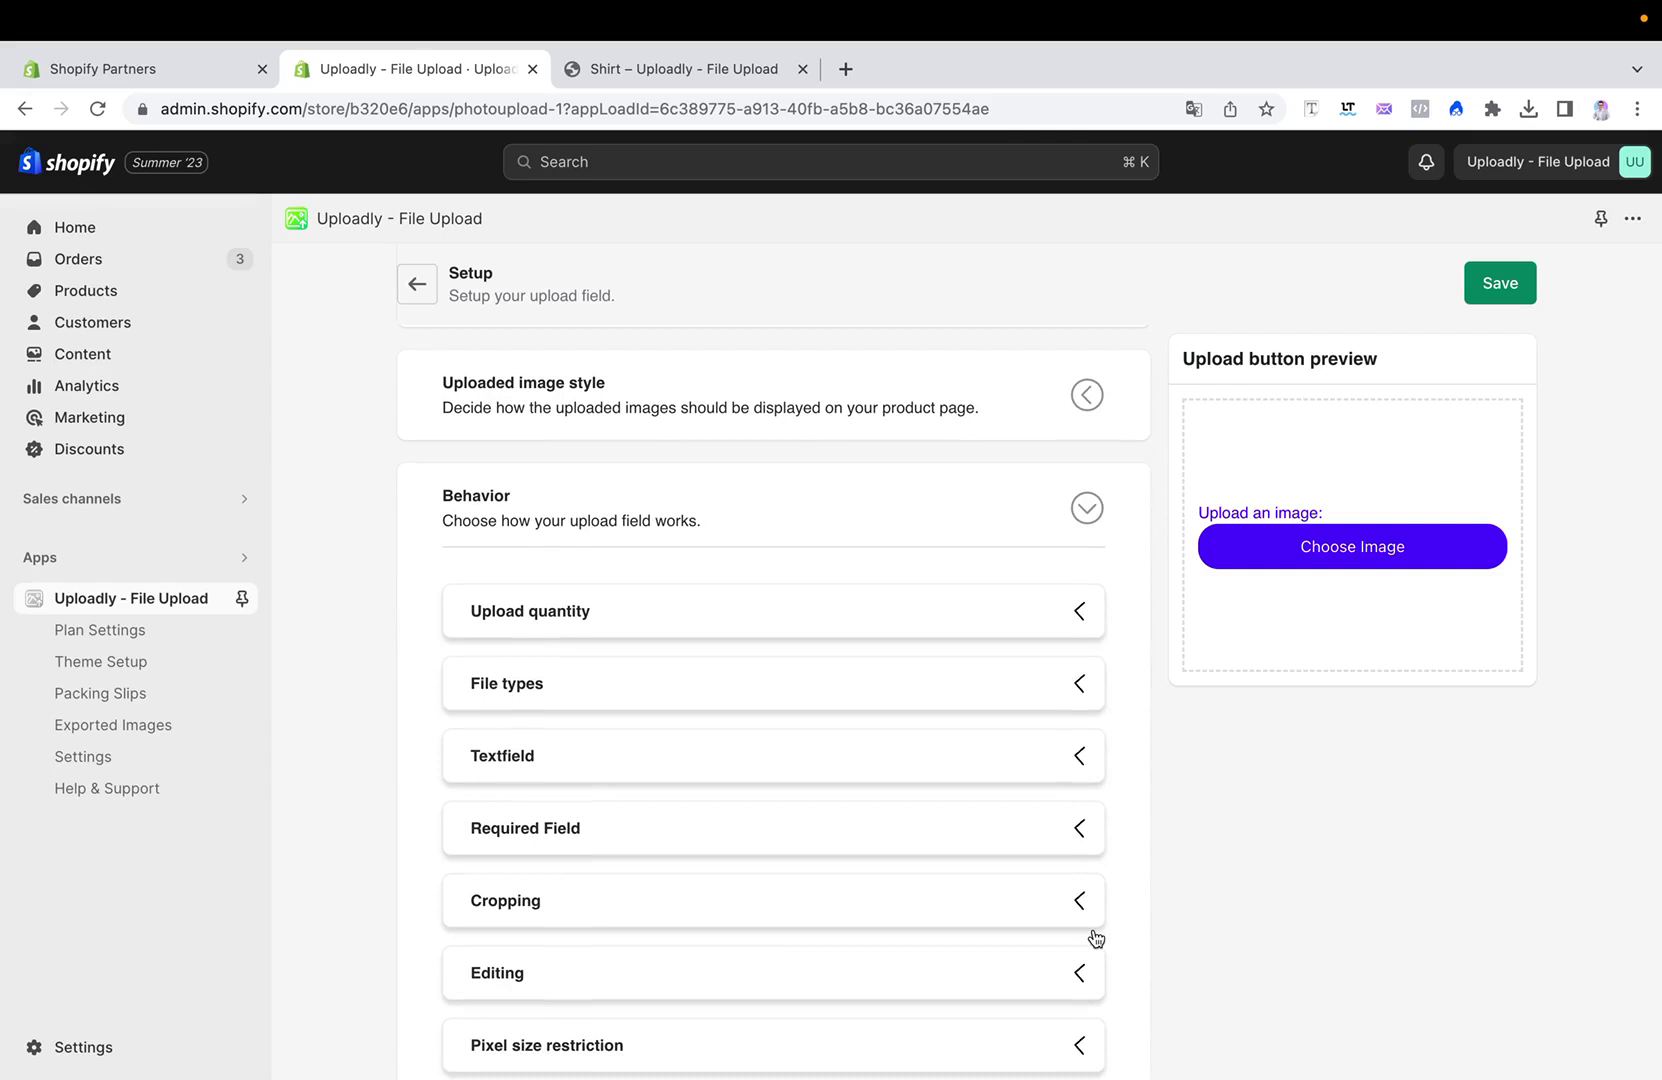
{"action": "left_click", "coordinate": [996, 630]}
{"action": "scroll", "coordinate": [1000, 630], "scroll_direction": "down", "scroll_amount": 1}
{"action": "scroll", "coordinate": [1000, 630], "scroll_direction": "down", "scroll_amount": 1}
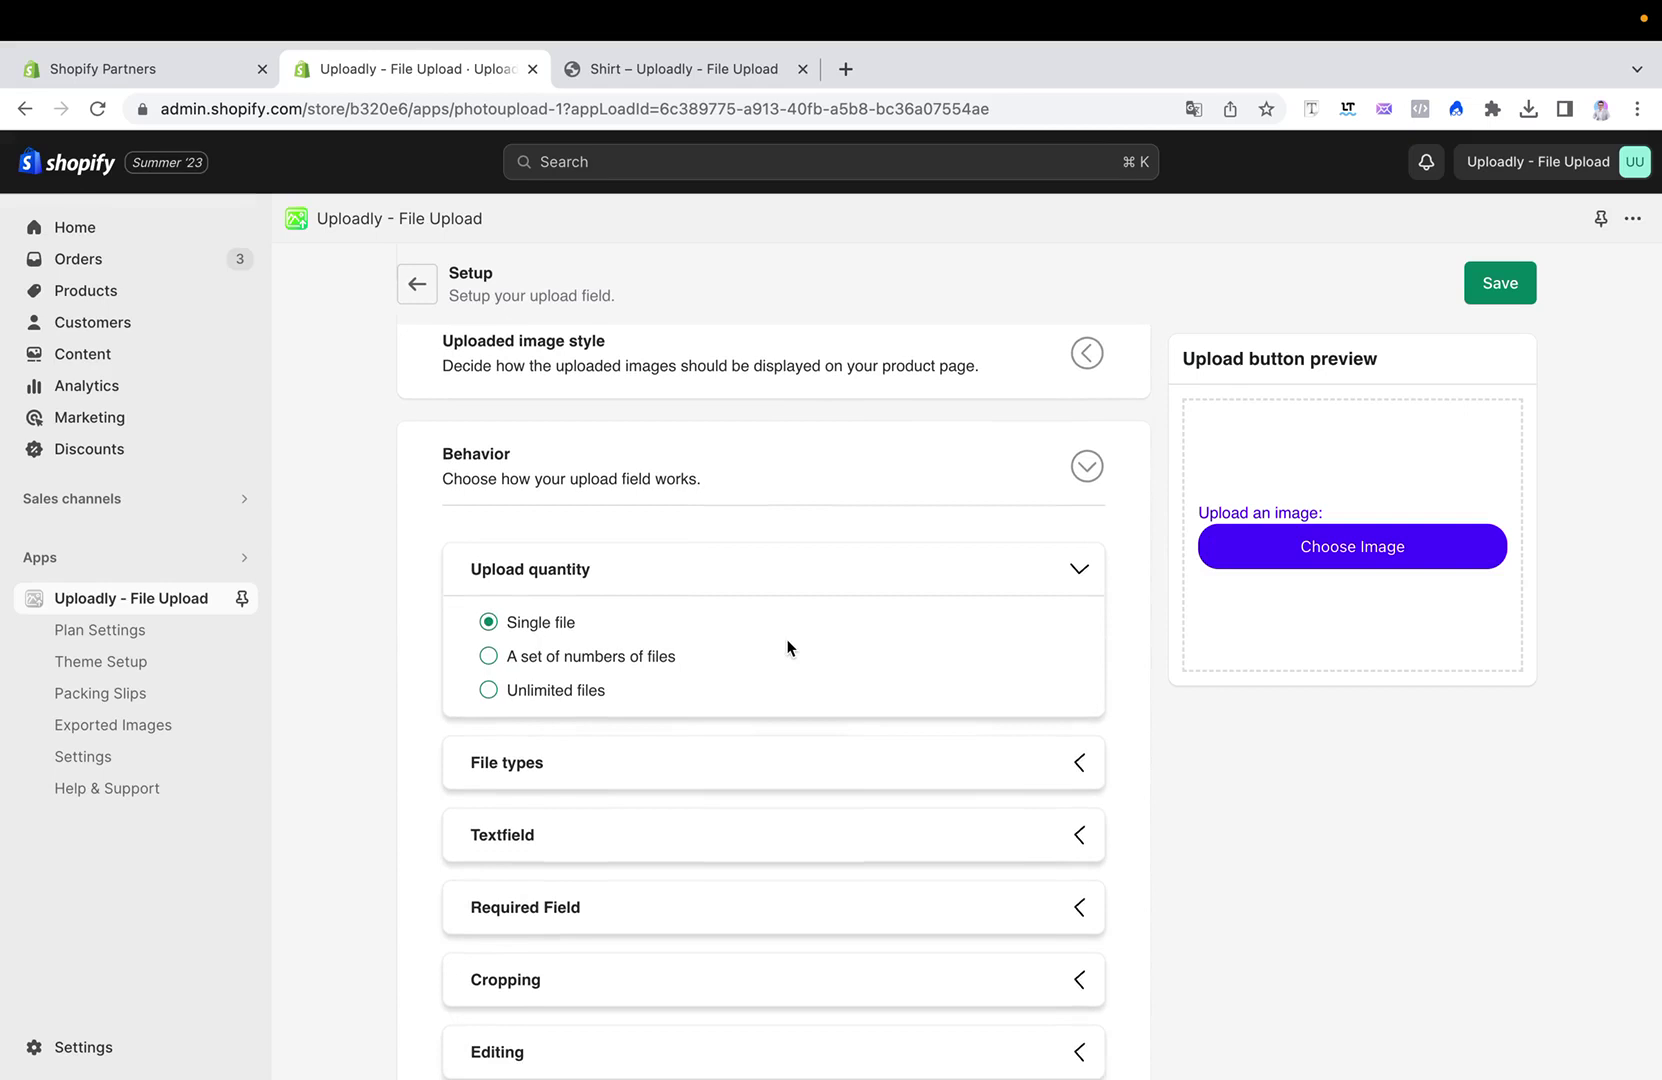
{"action": "scroll", "coordinate": [787, 648], "scroll_direction": "down", "scroll_amount": 1}
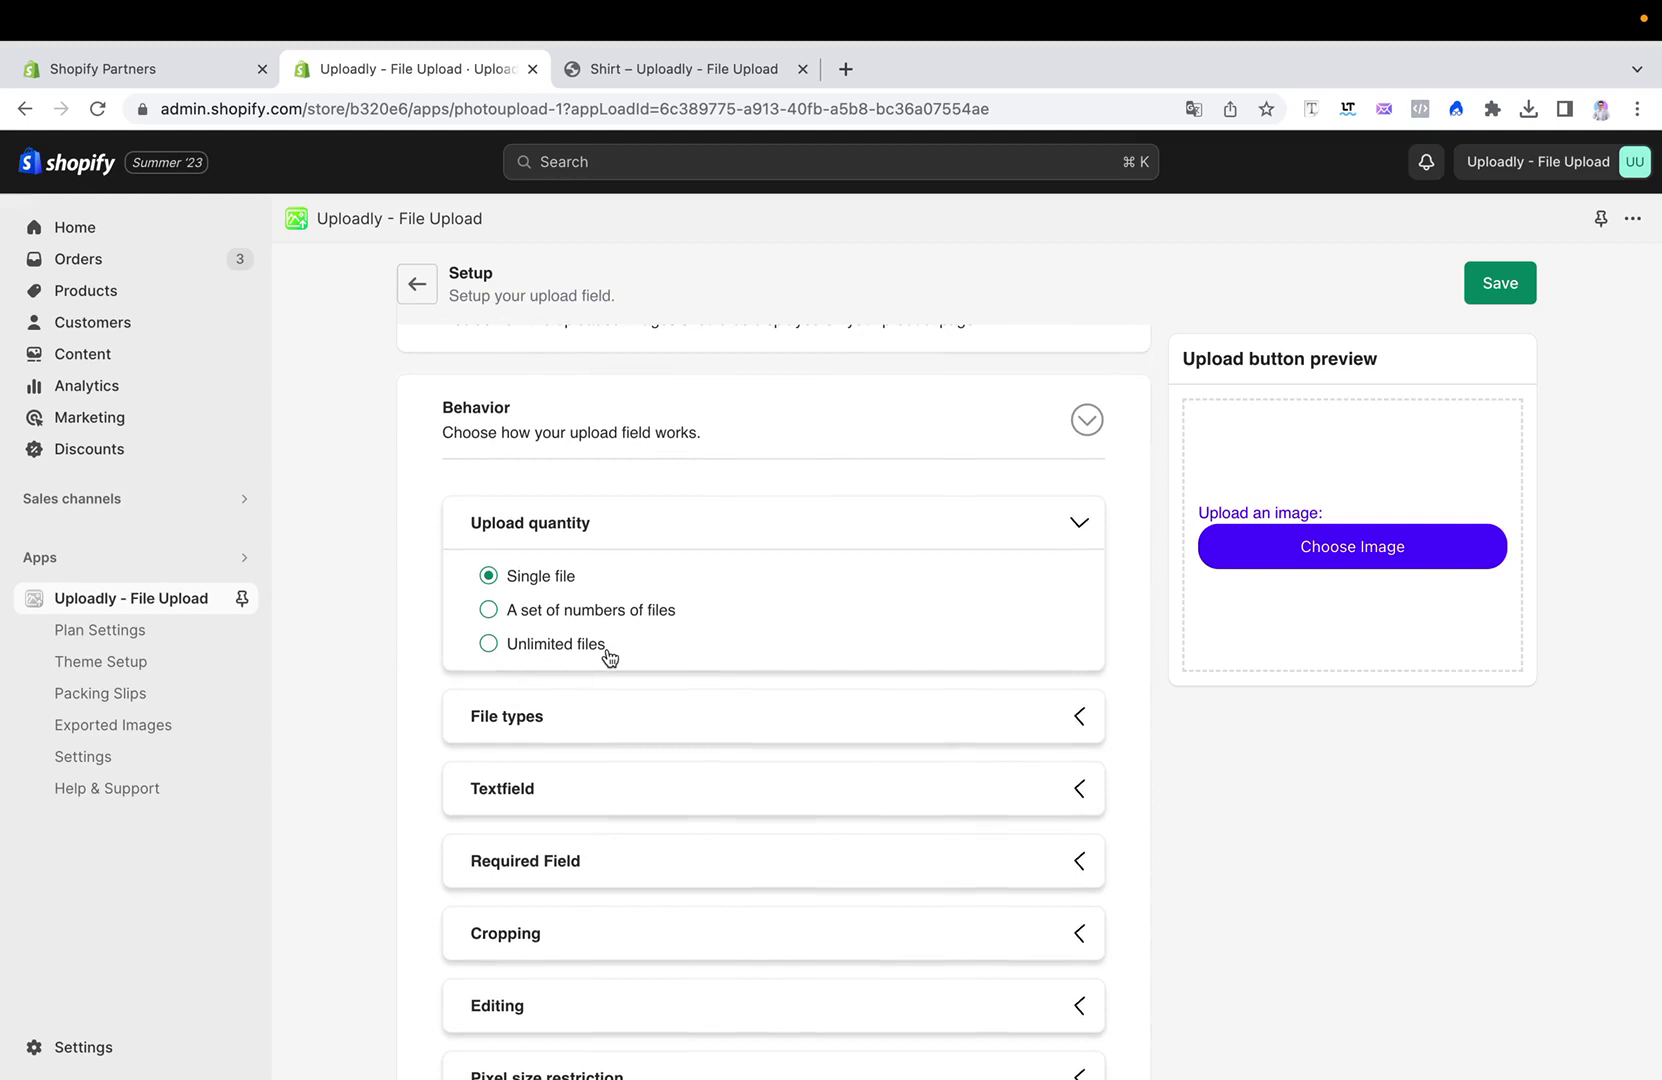
{"action": "scroll", "coordinate": [610, 649], "scroll_direction": "down", "scroll_amount": 3}
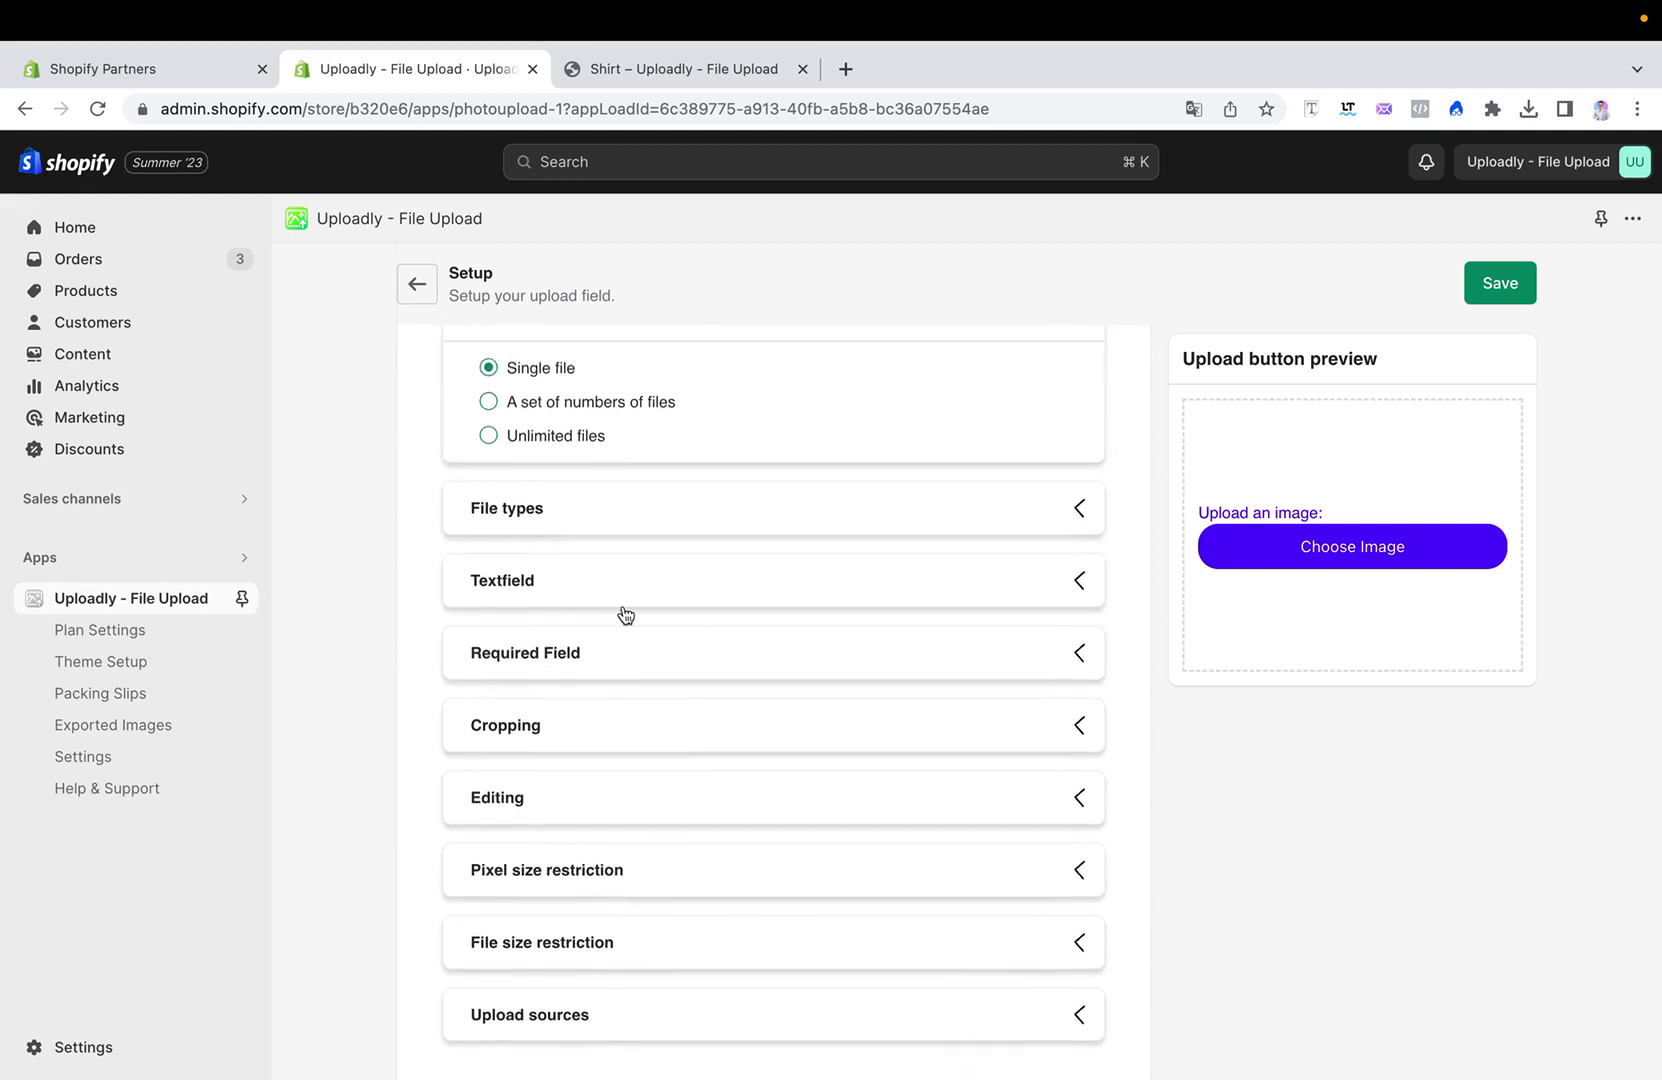
{"action": "left_click", "coordinate": [726, 511]}
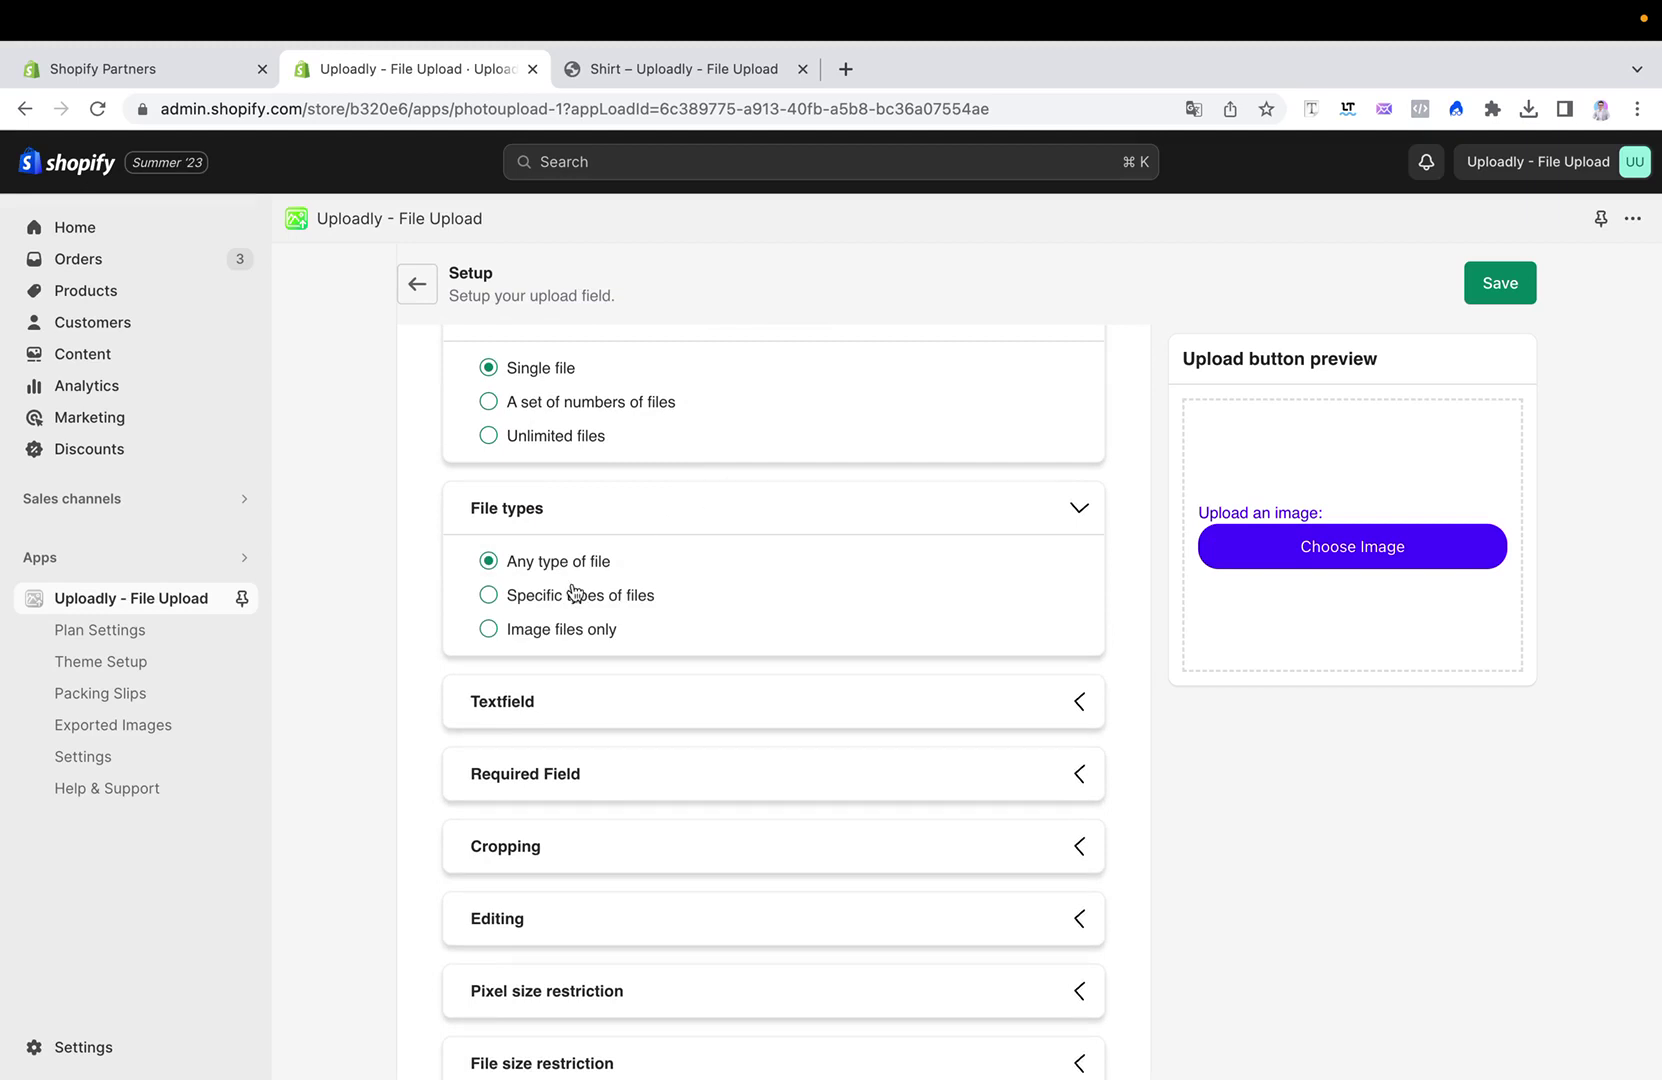
{"action": "left_click", "coordinate": [490, 628]}
{"action": "scroll", "coordinate": [939, 697], "scroll_direction": "down", "scroll_amount": 1}
Toggle the per-image textfield setting on, off, and on again.
{"action": "left_click", "coordinate": [1075, 601]}
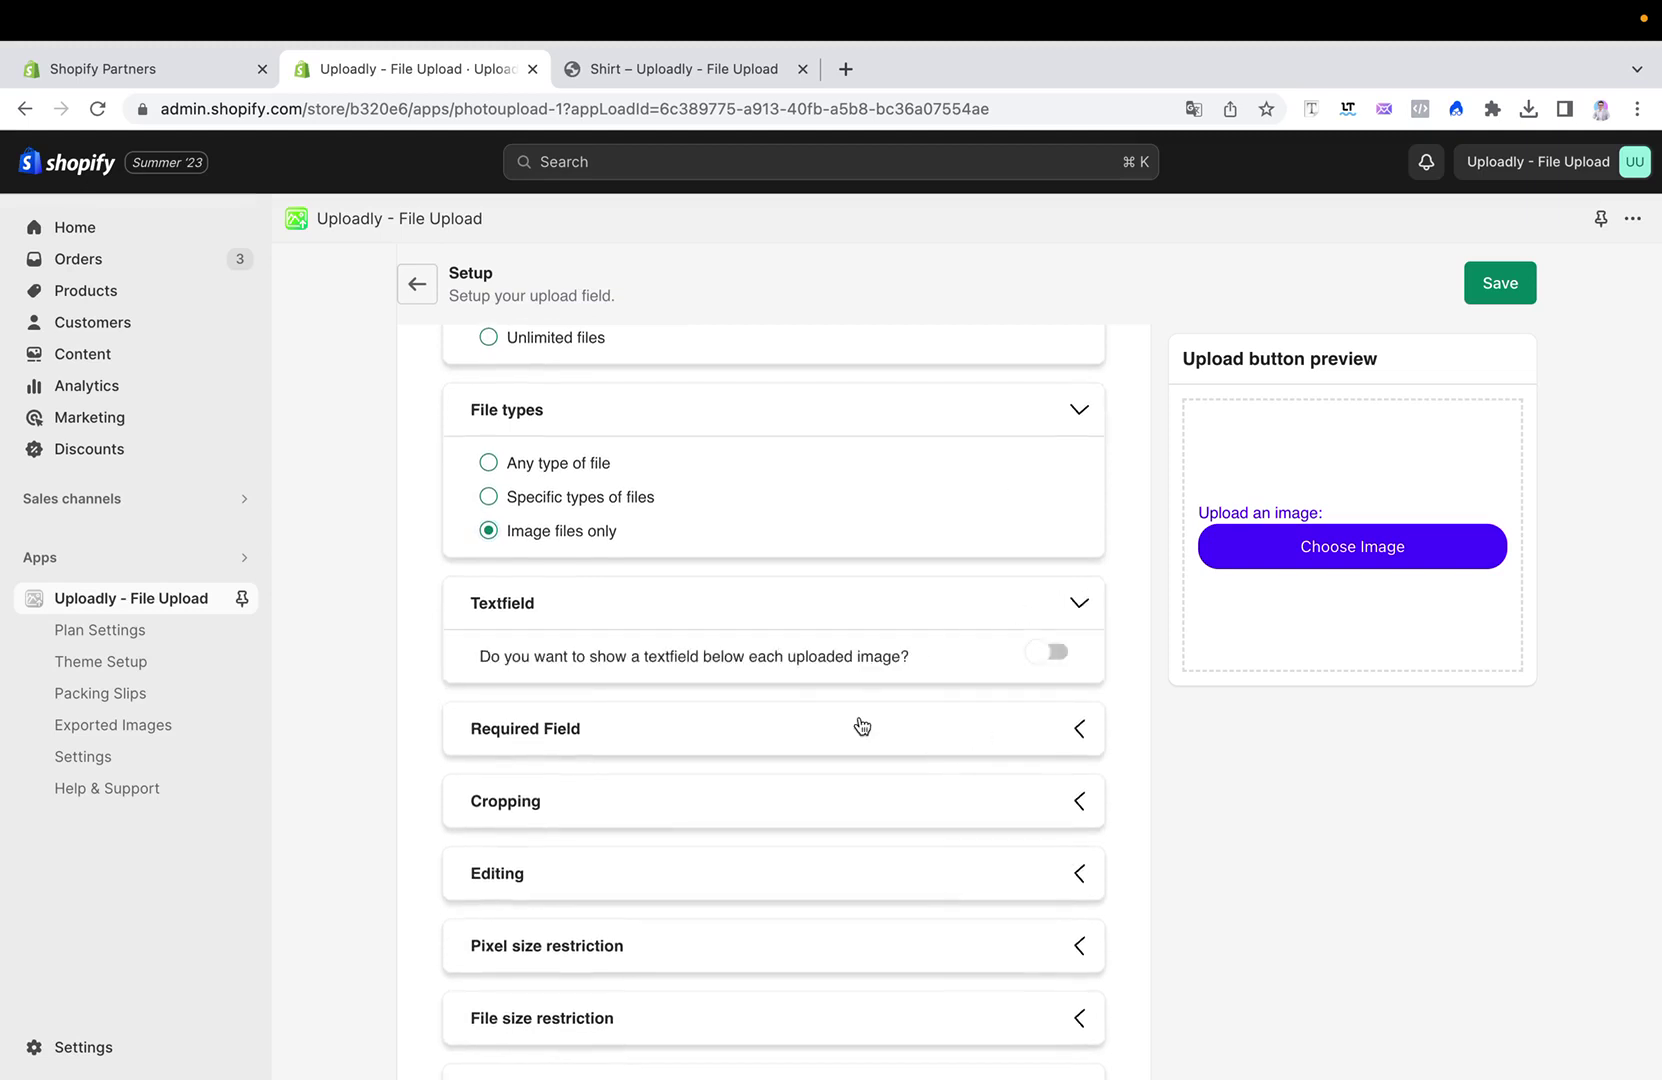
{"action": "scroll", "coordinate": [857, 723], "scroll_direction": "down", "scroll_amount": 1}
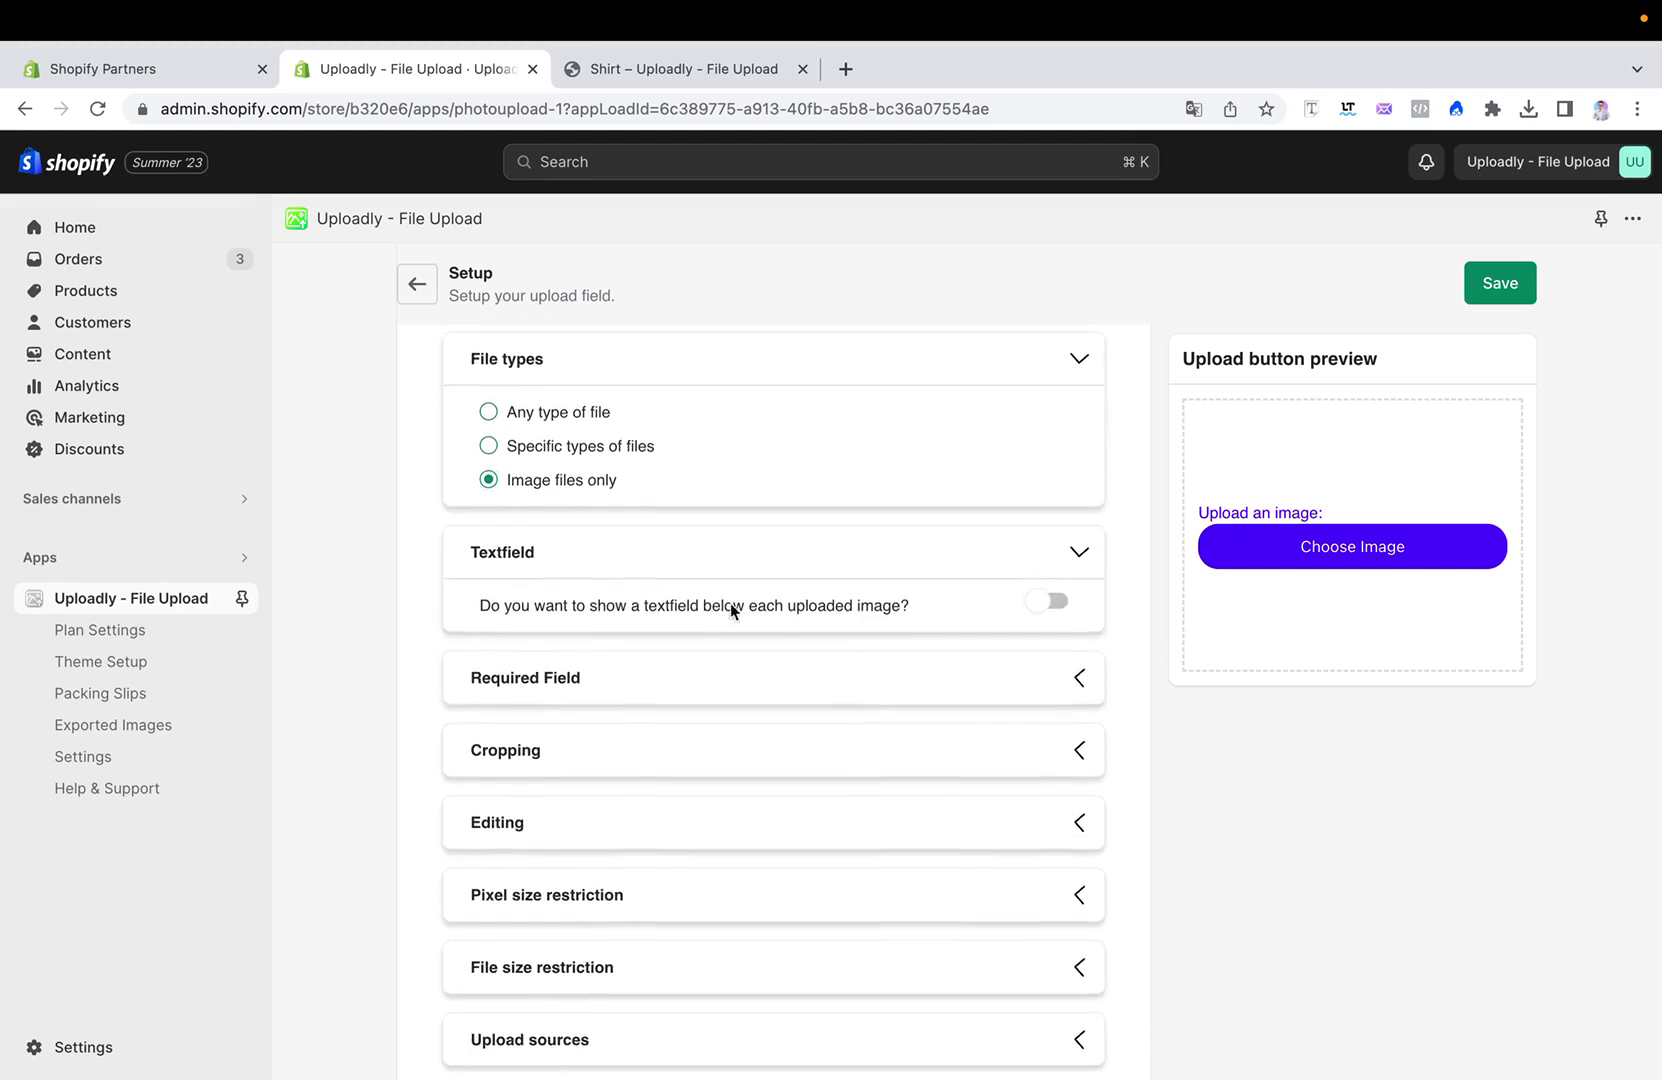
{"action": "left_click", "coordinate": [1041, 604]}
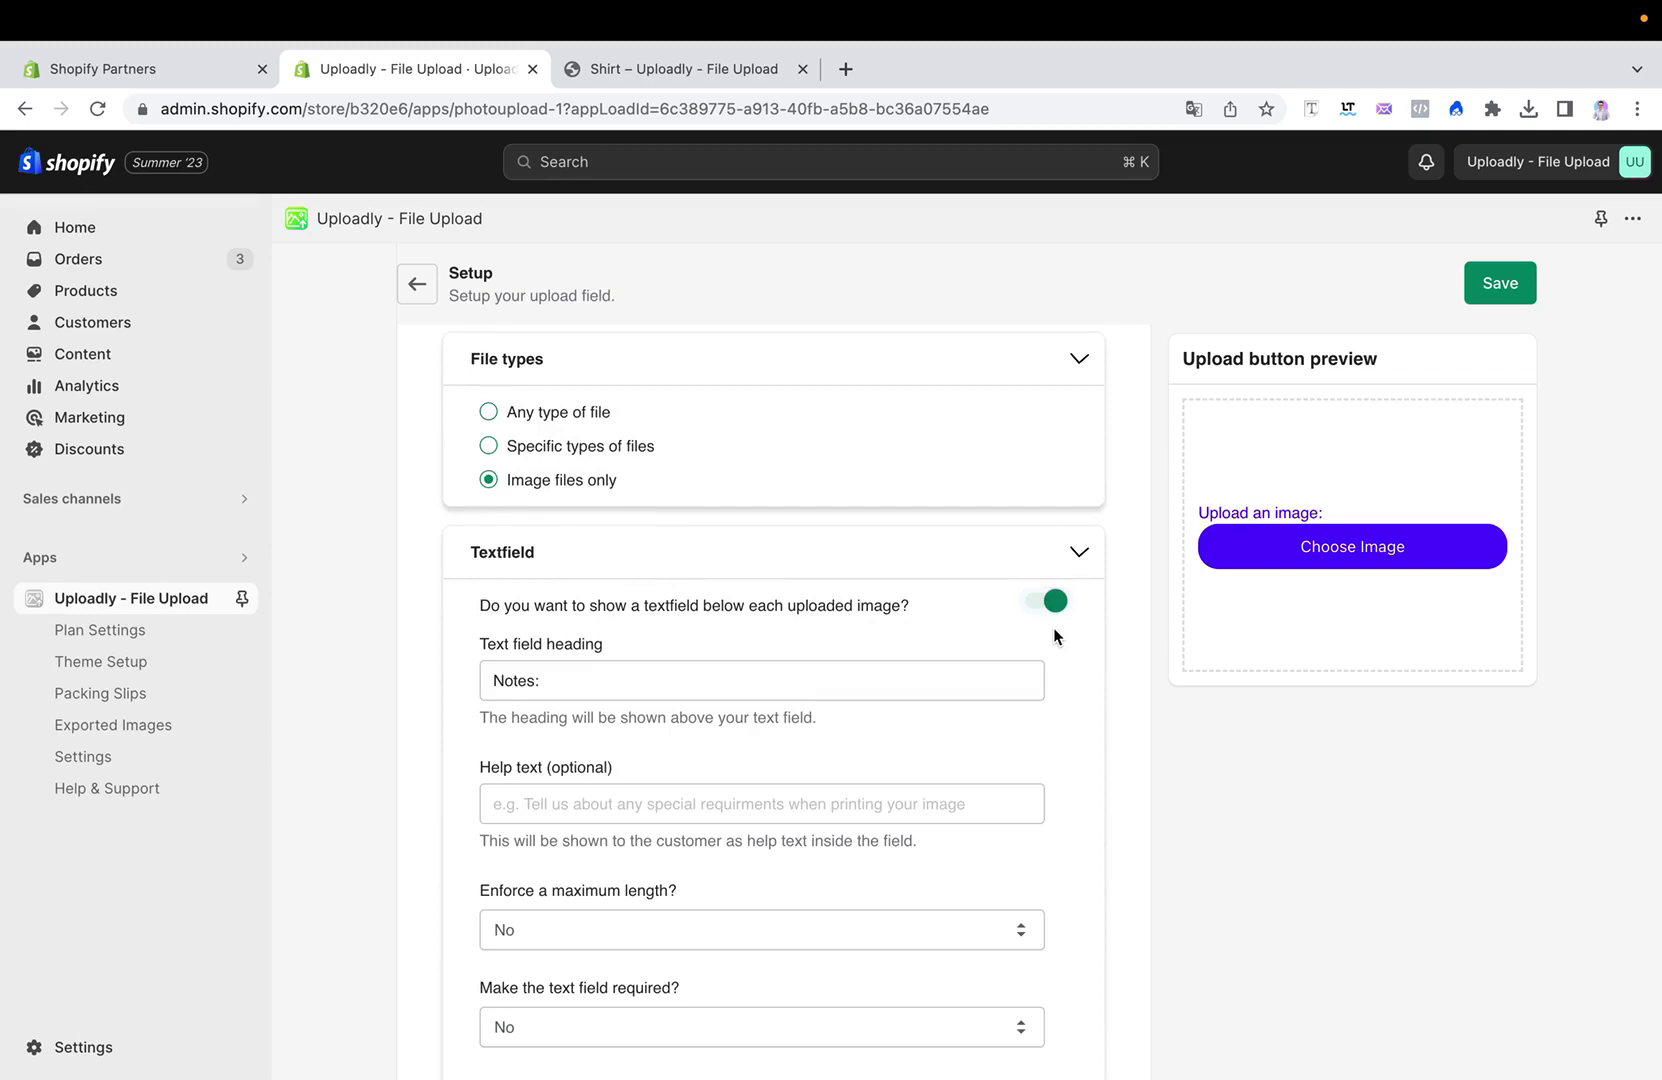
{"action": "left_click", "coordinate": [1053, 605]}
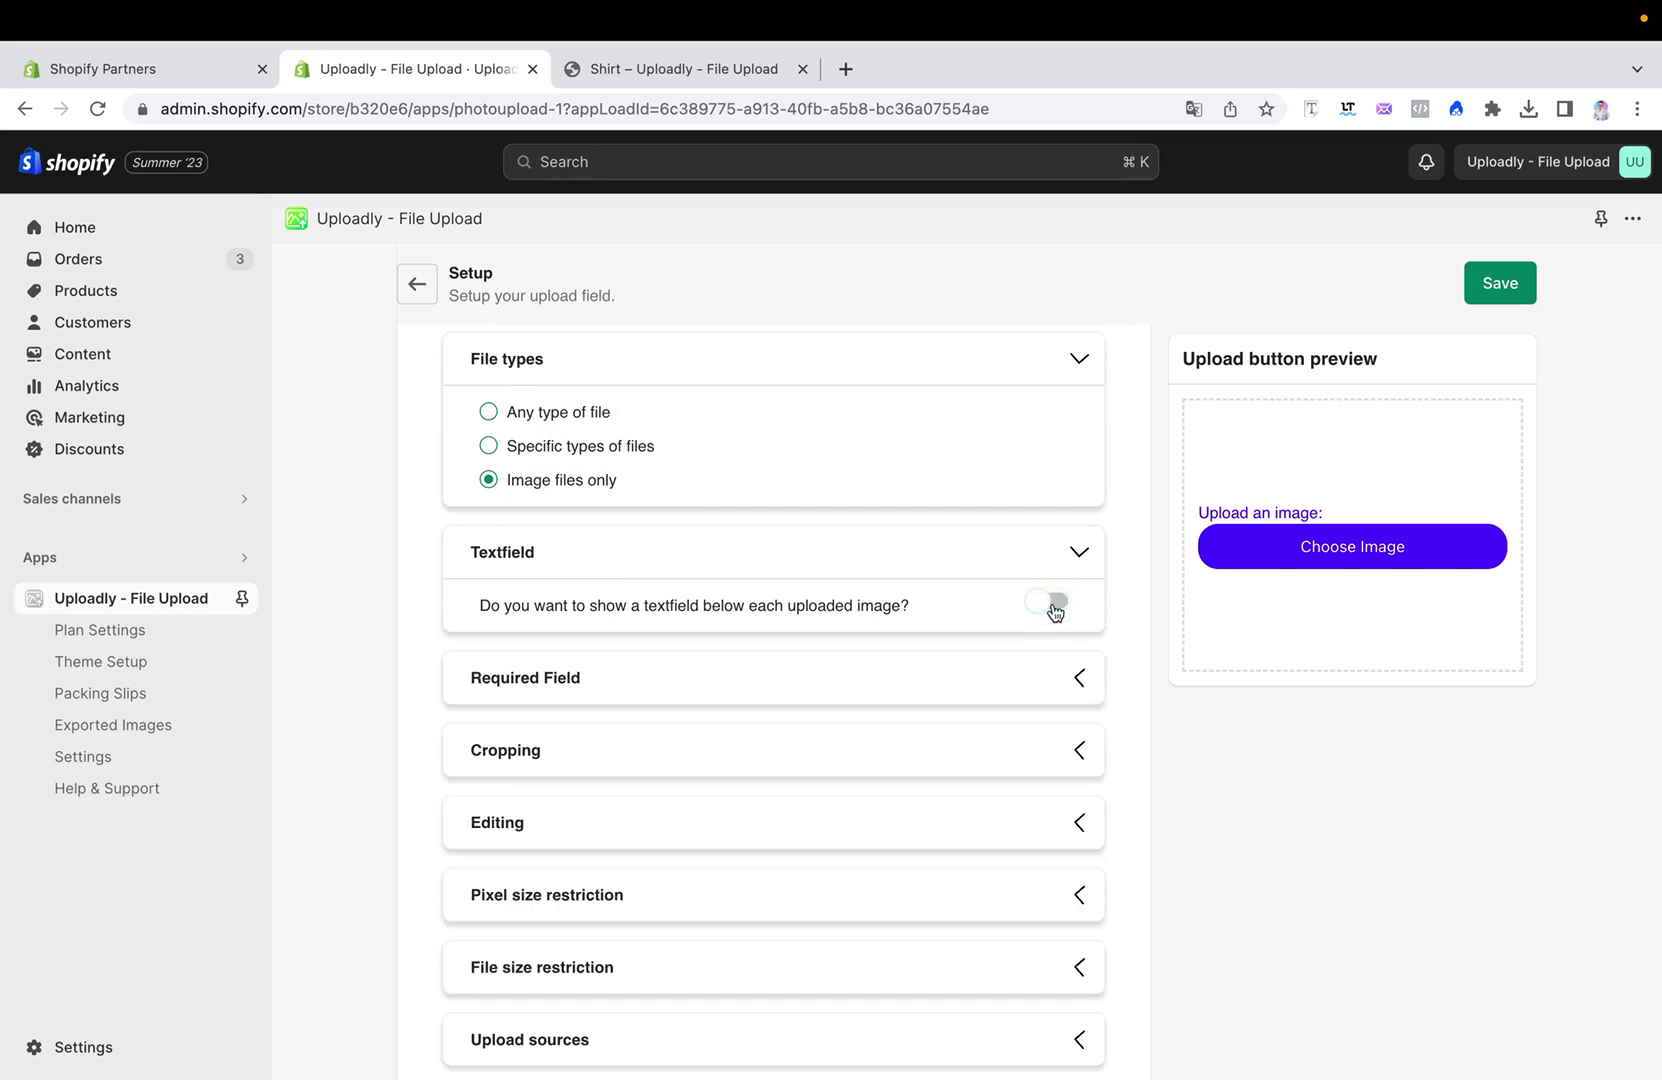
{"action": "left_click", "coordinate": [1053, 605]}
{"action": "scroll", "coordinate": [664, 615], "scroll_direction": "down", "scroll_amount": 2}
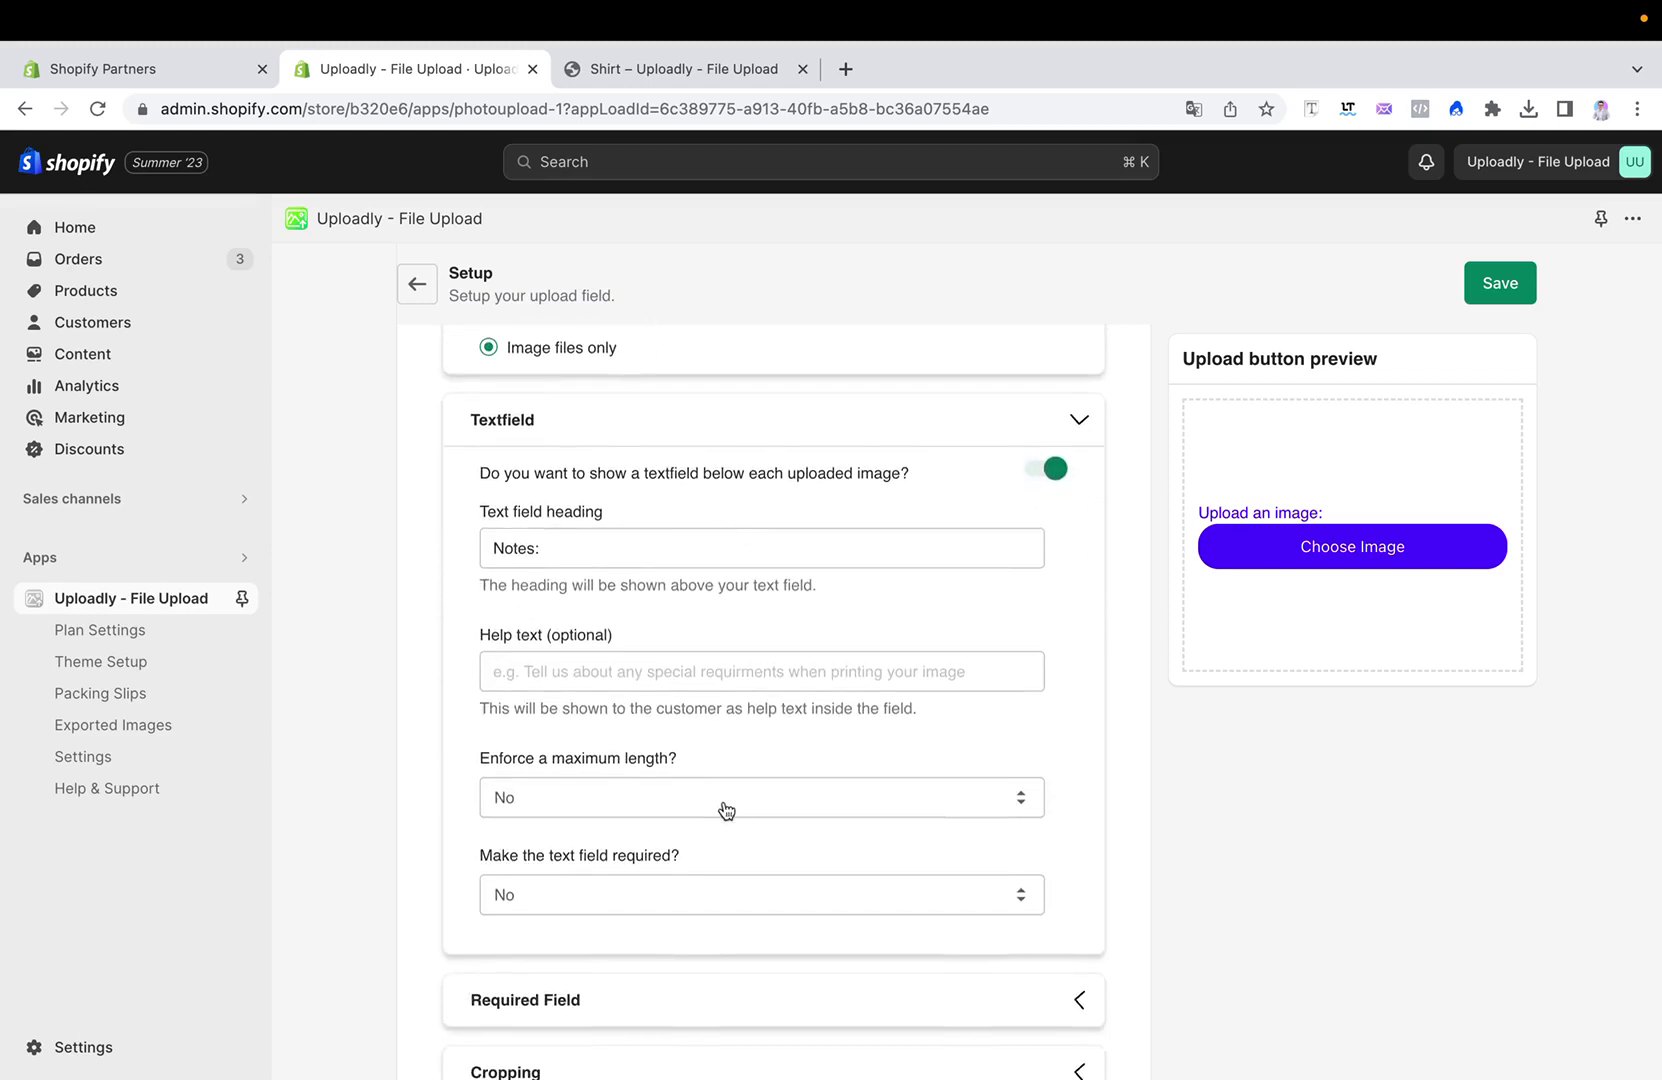
Turn off the per-image textfield, review required, cropping, size and source options, and save.
{"action": "left_click", "coordinate": [1056, 470]}
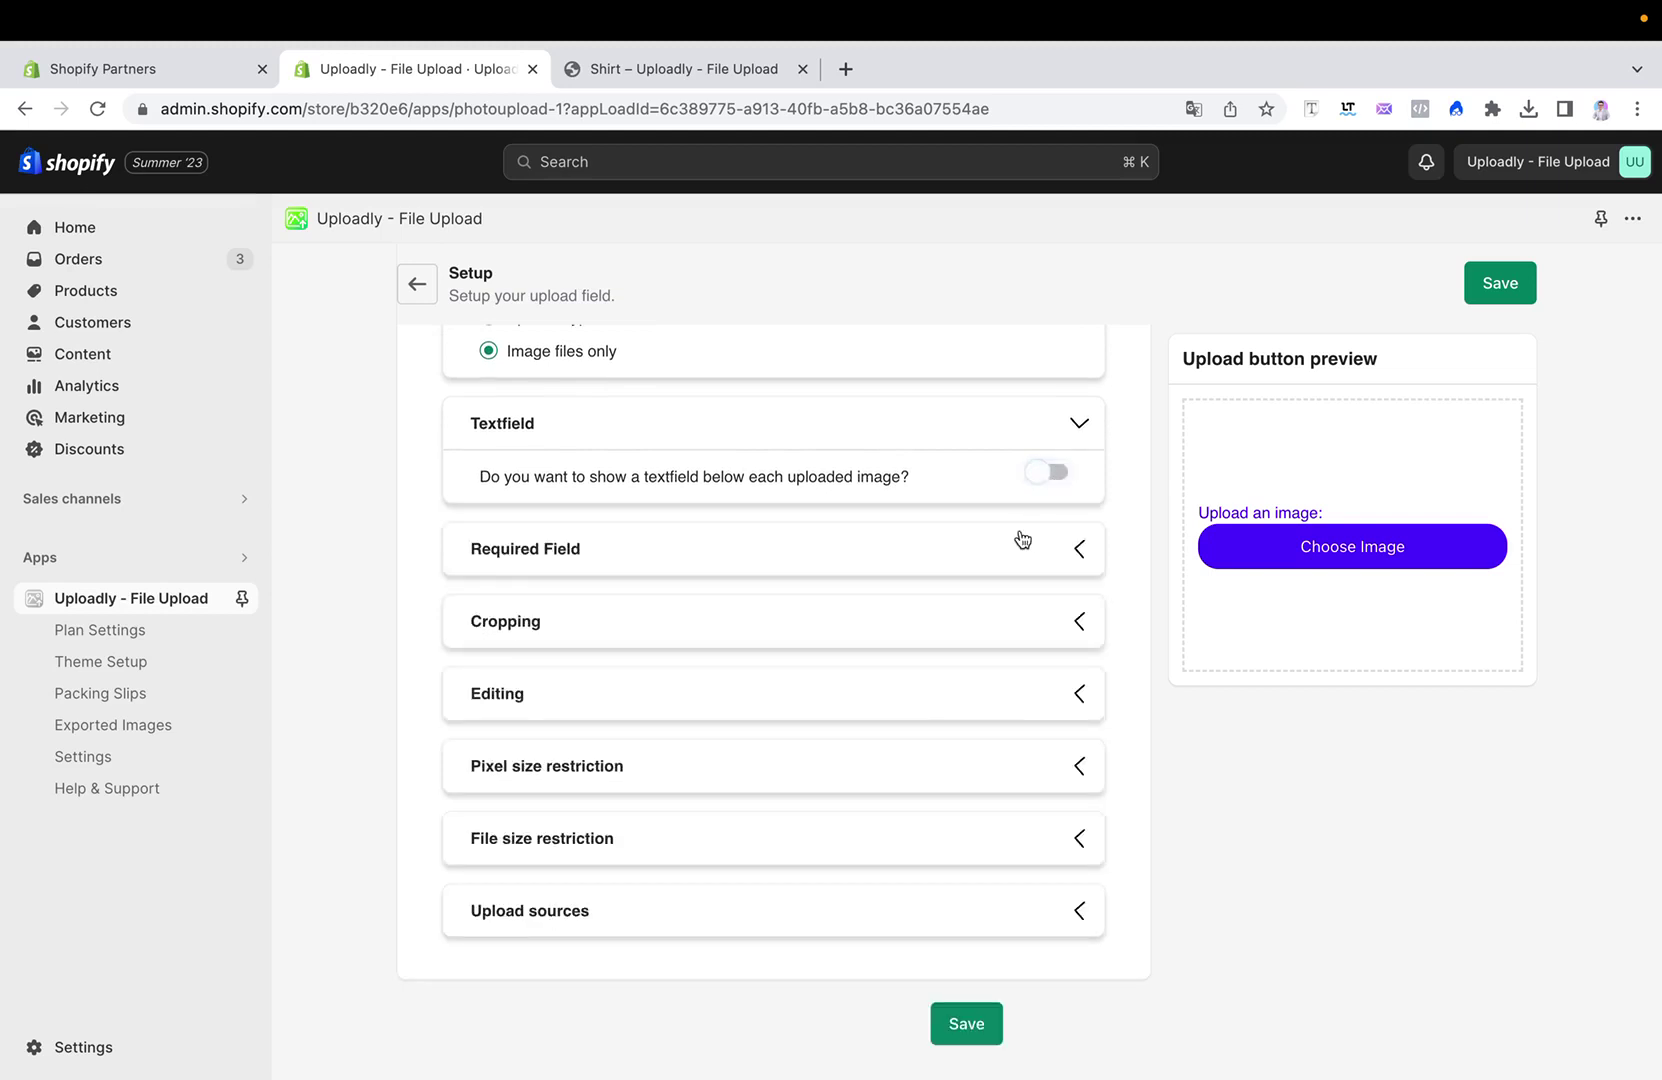
{"action": "left_click", "coordinate": [1047, 557]}
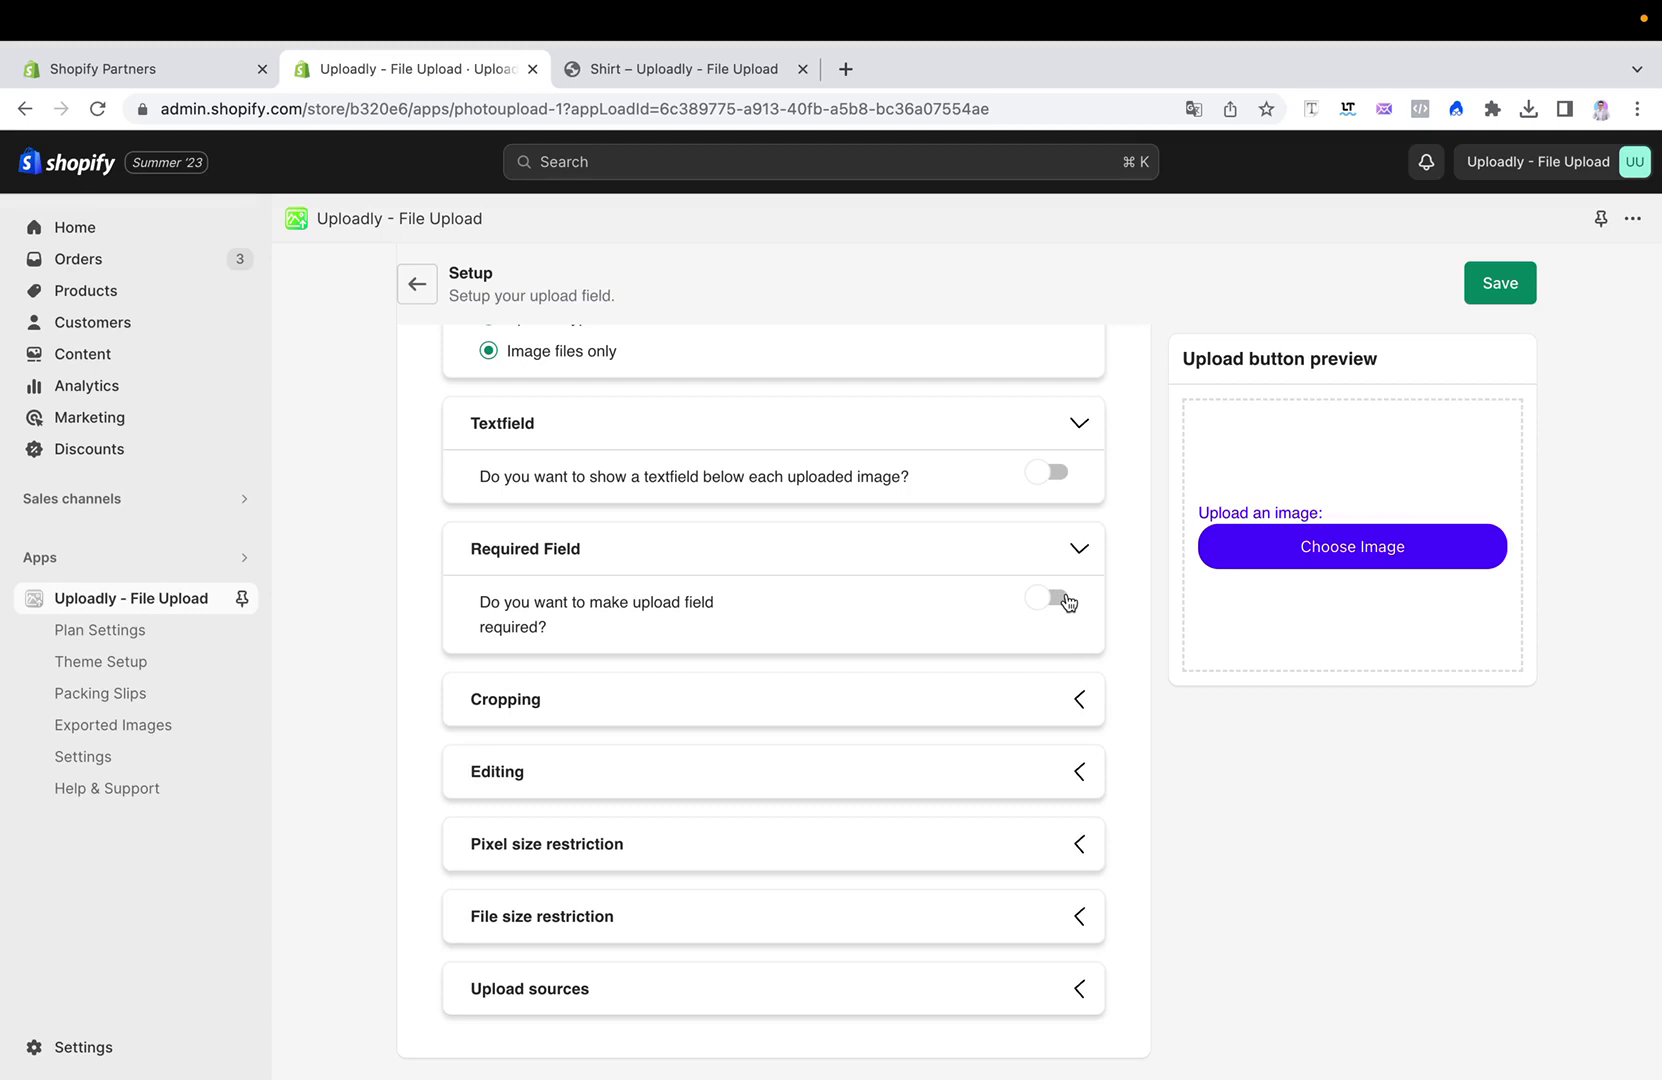
{"action": "scroll", "coordinate": [1015, 613], "scroll_direction": "down", "scroll_amount": 1}
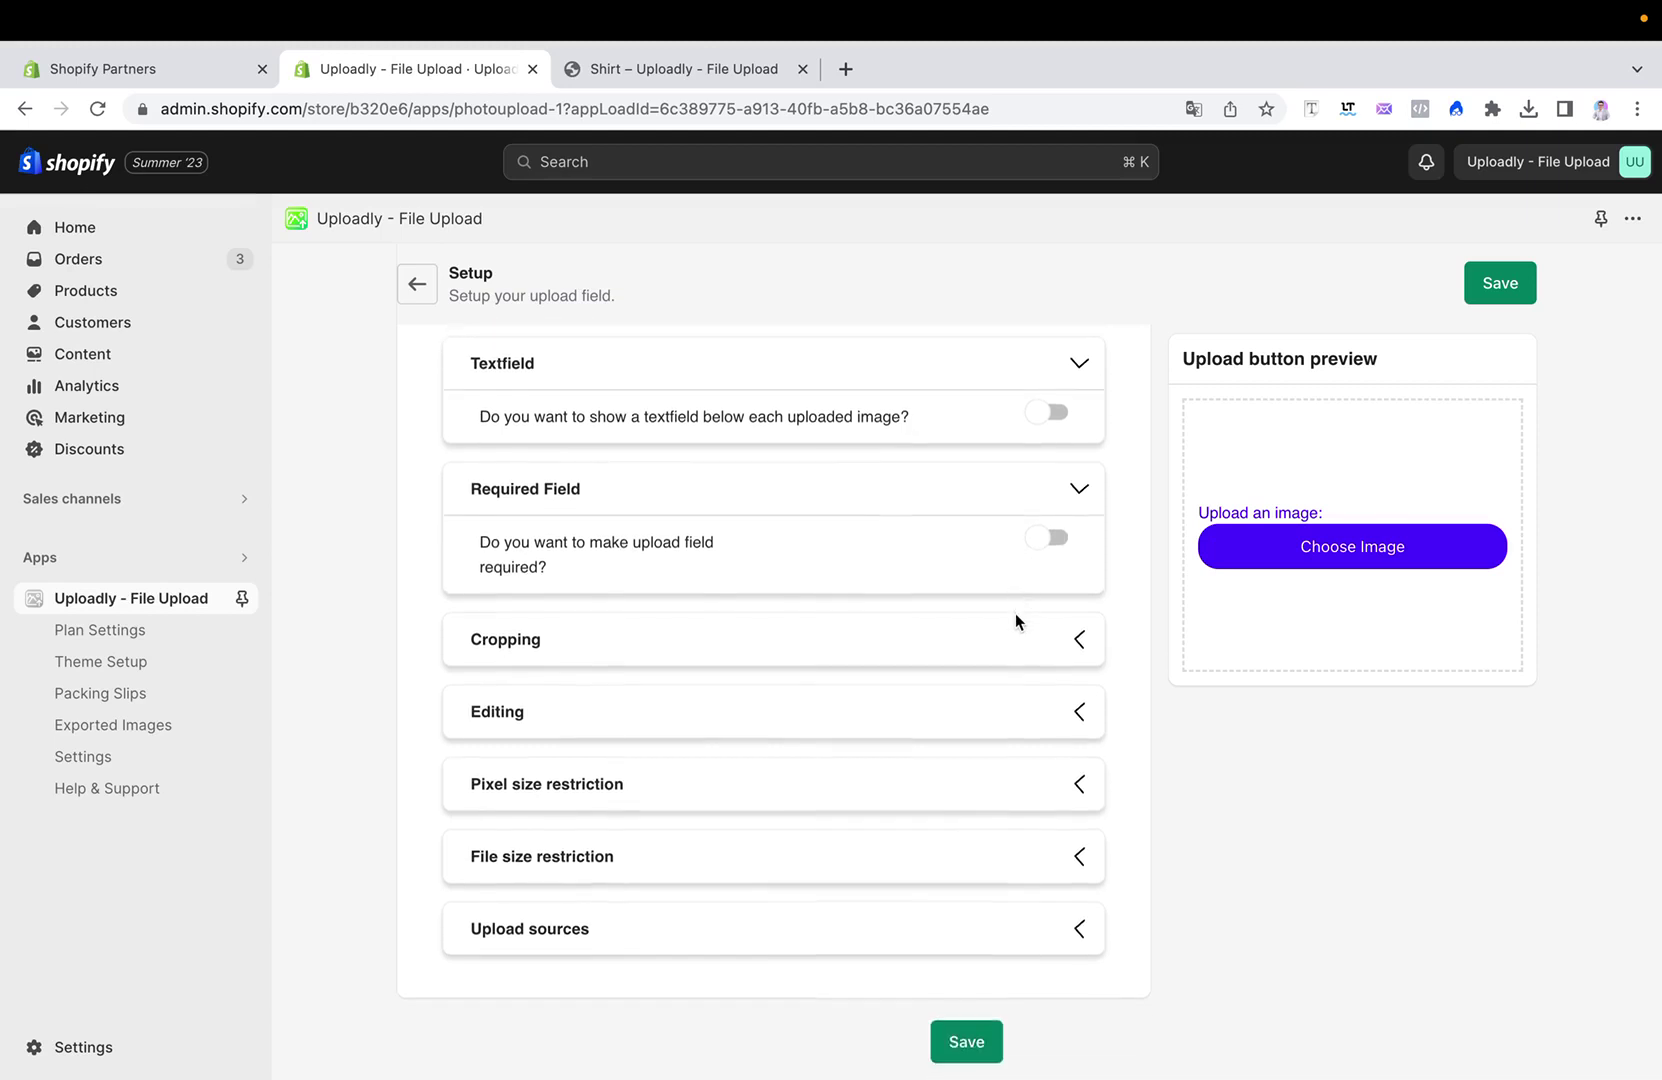
{"action": "left_click", "coordinate": [1075, 641]}
{"action": "scroll", "coordinate": [995, 844], "scroll_direction": "down", "scroll_amount": 2}
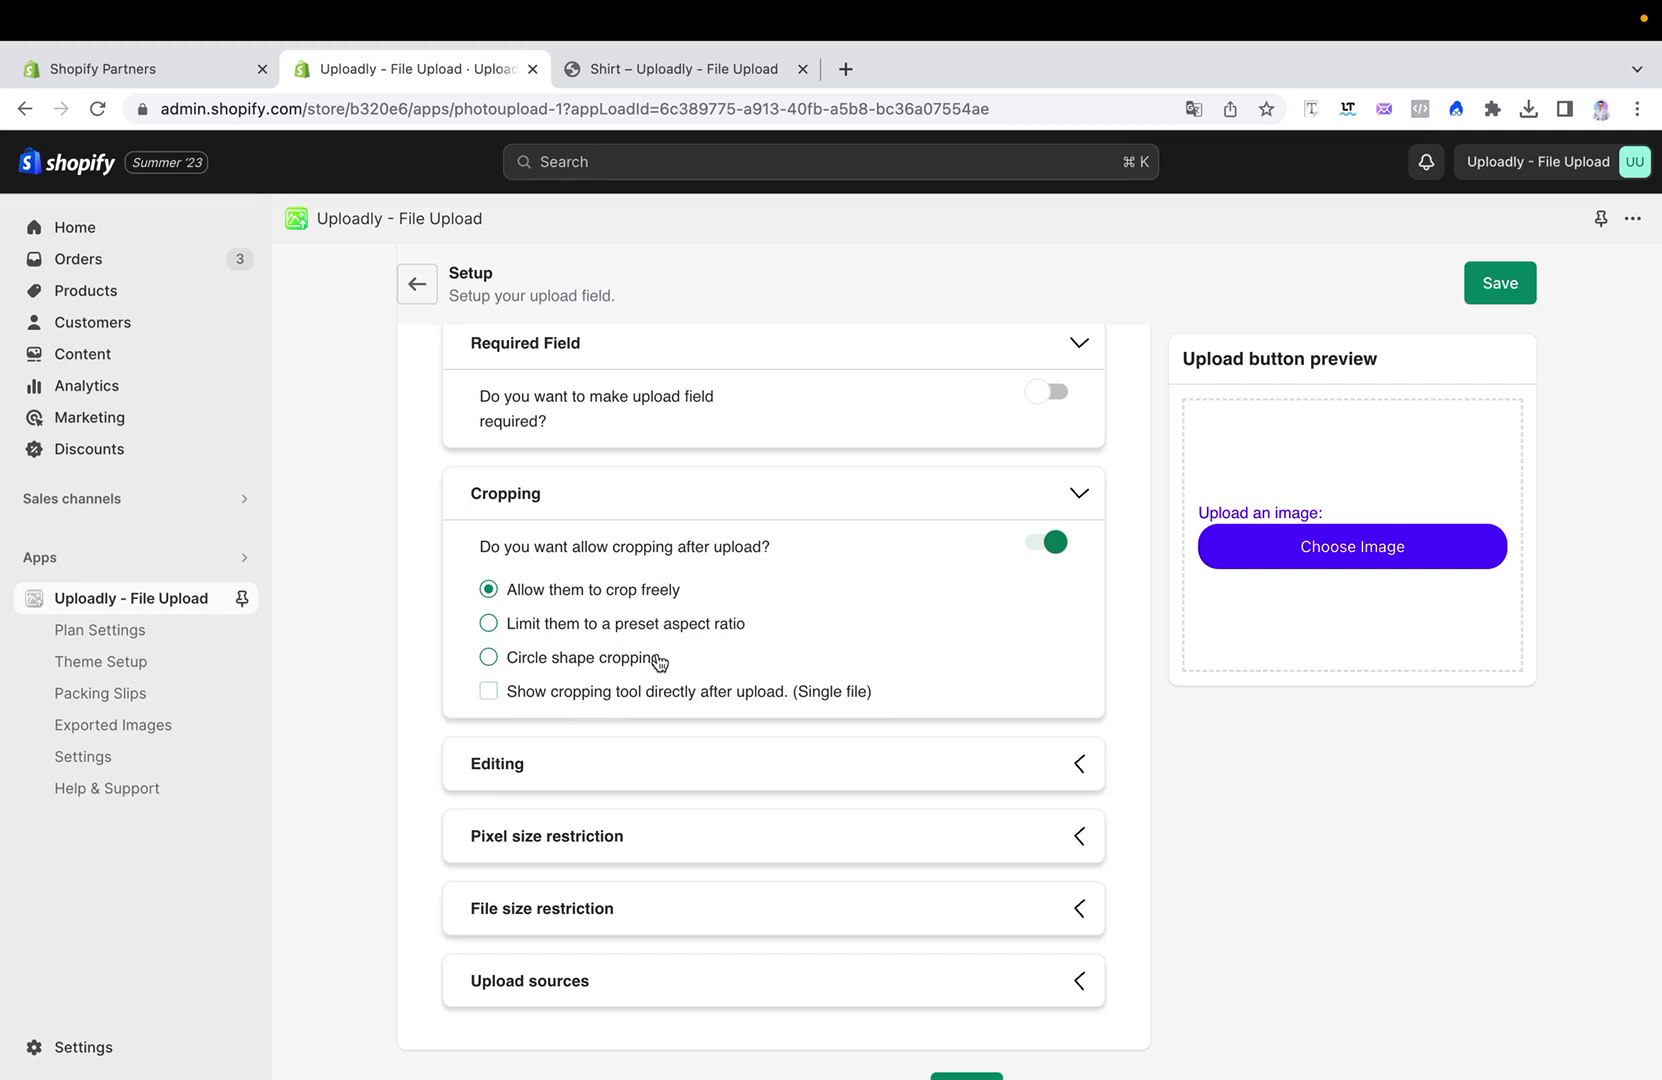
{"action": "scroll", "coordinate": [684, 679], "scroll_direction": "down", "scroll_amount": 1}
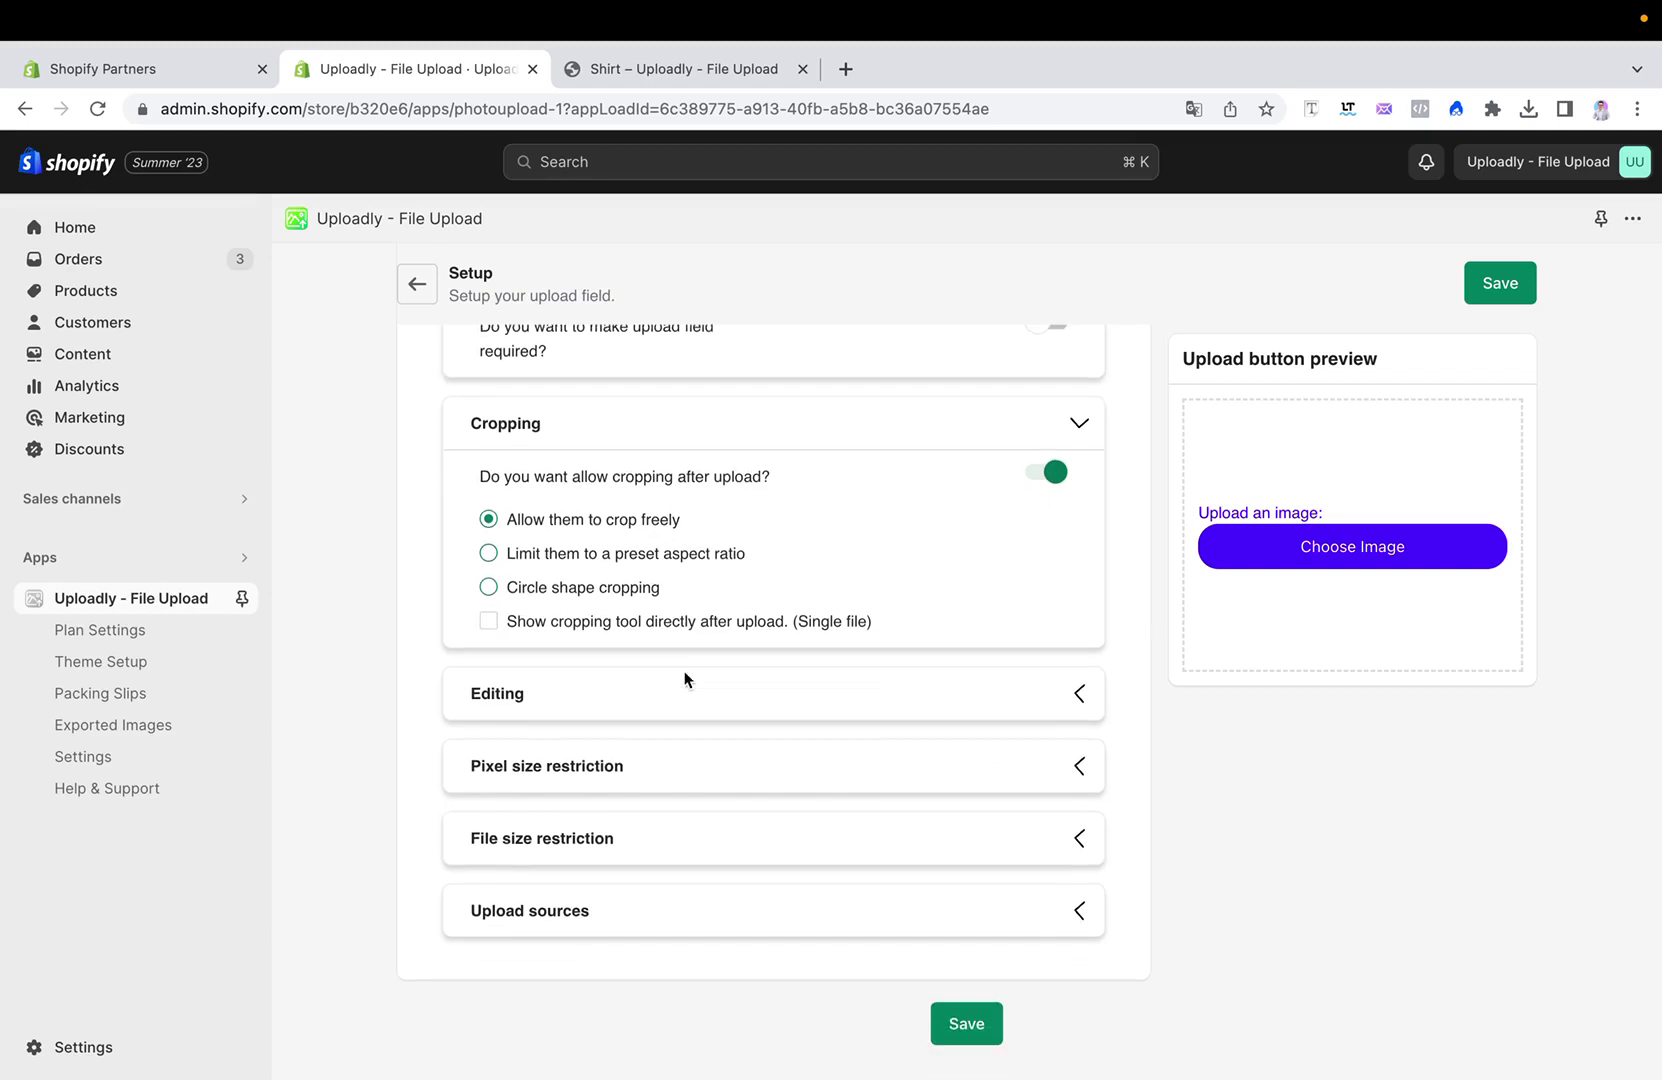
{"action": "left_click", "coordinate": [789, 675]}
{"action": "scroll", "coordinate": [787, 779], "scroll_direction": "down", "scroll_amount": 1}
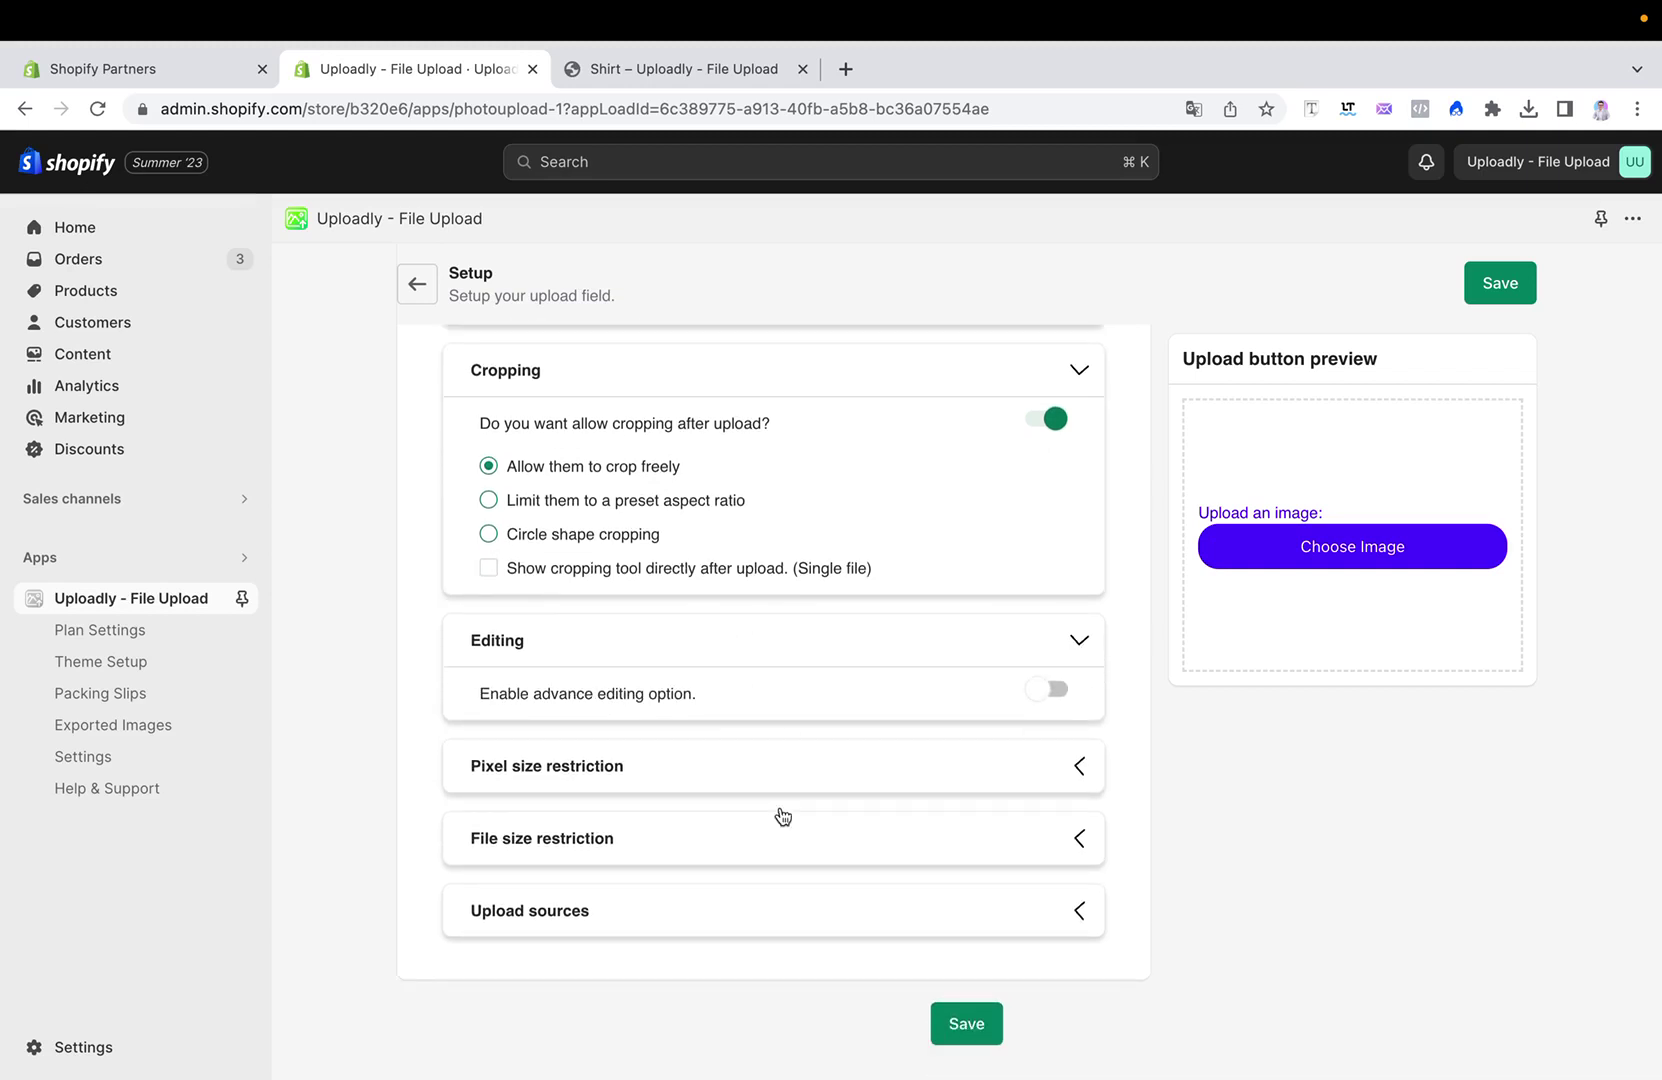
{"action": "left_click", "coordinate": [801, 772]}
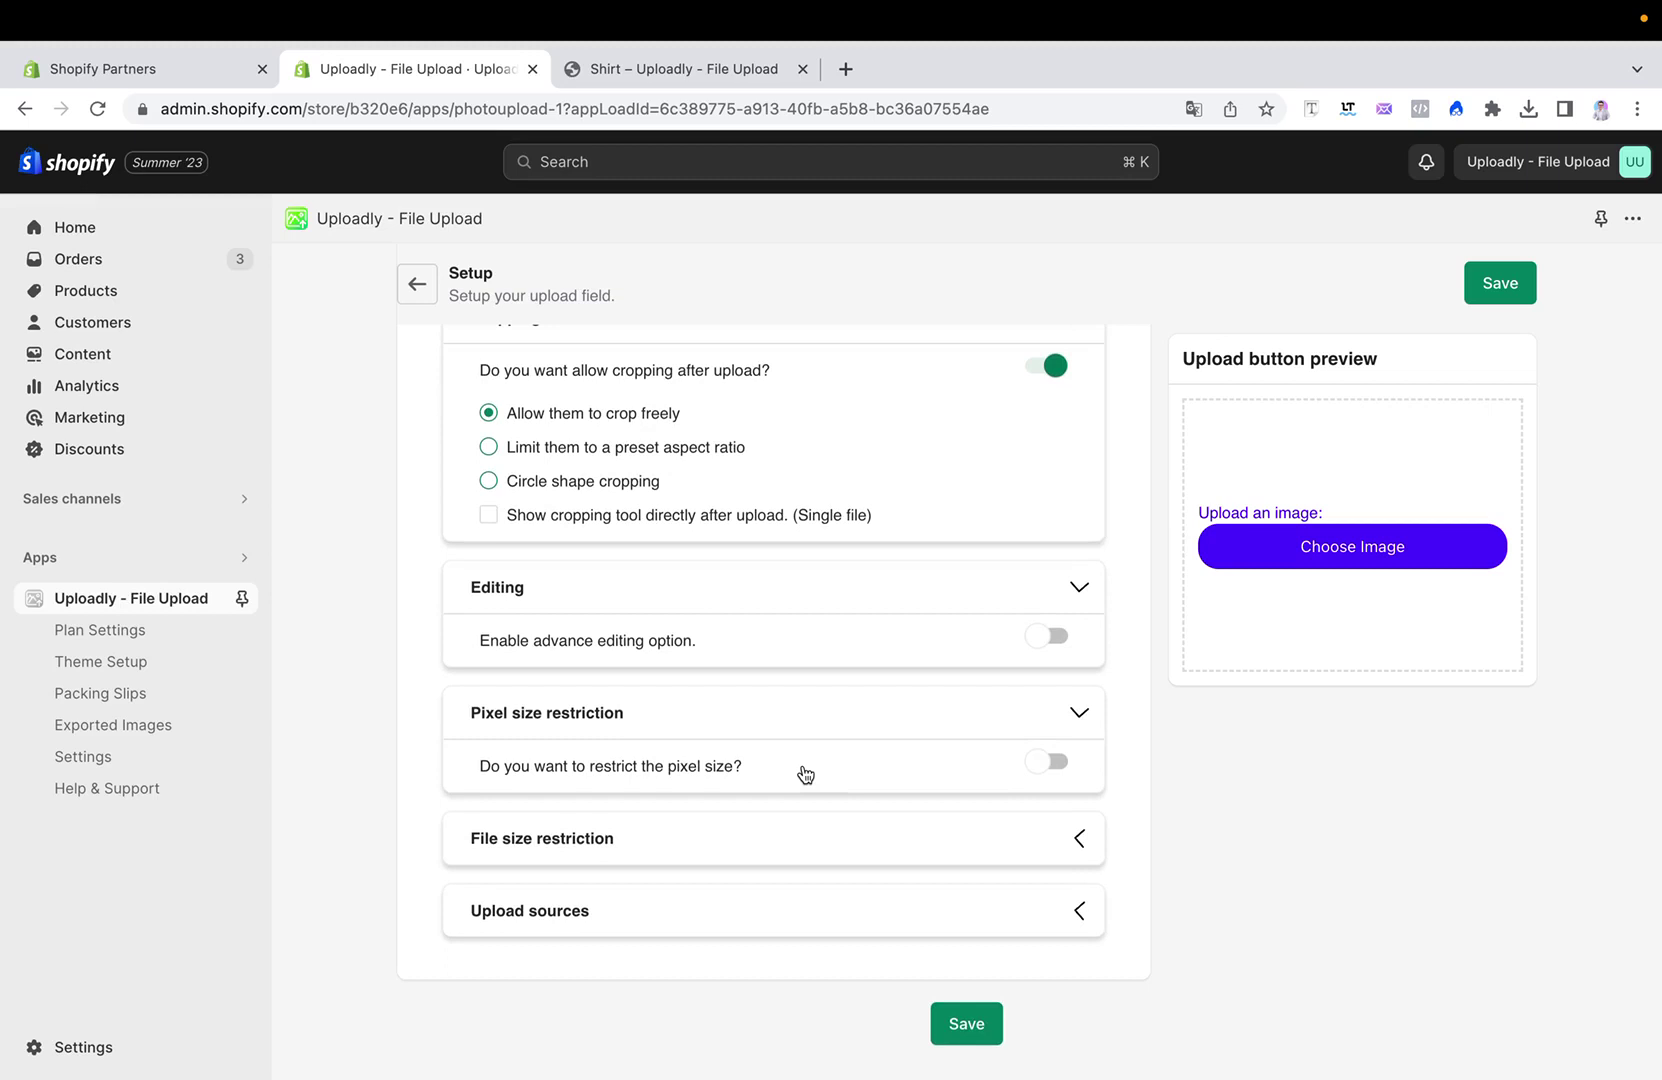
{"action": "left_click", "coordinate": [653, 844]}
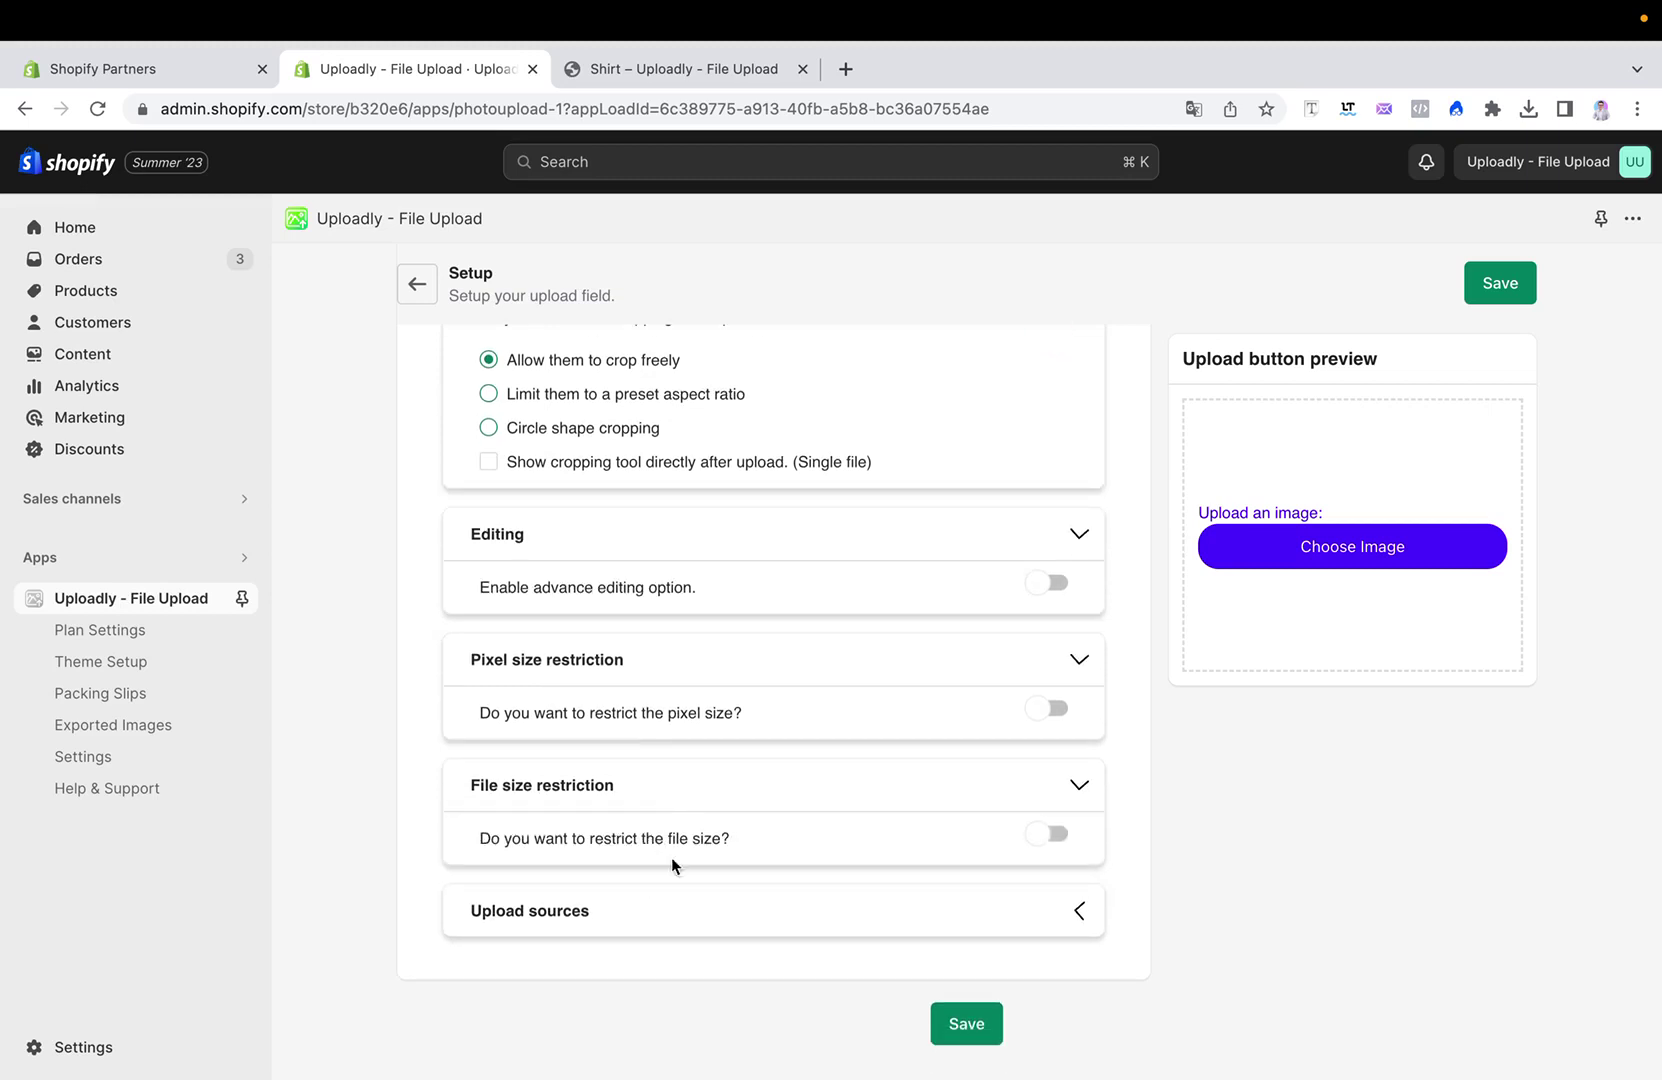
{"action": "left_click", "coordinate": [709, 909]}
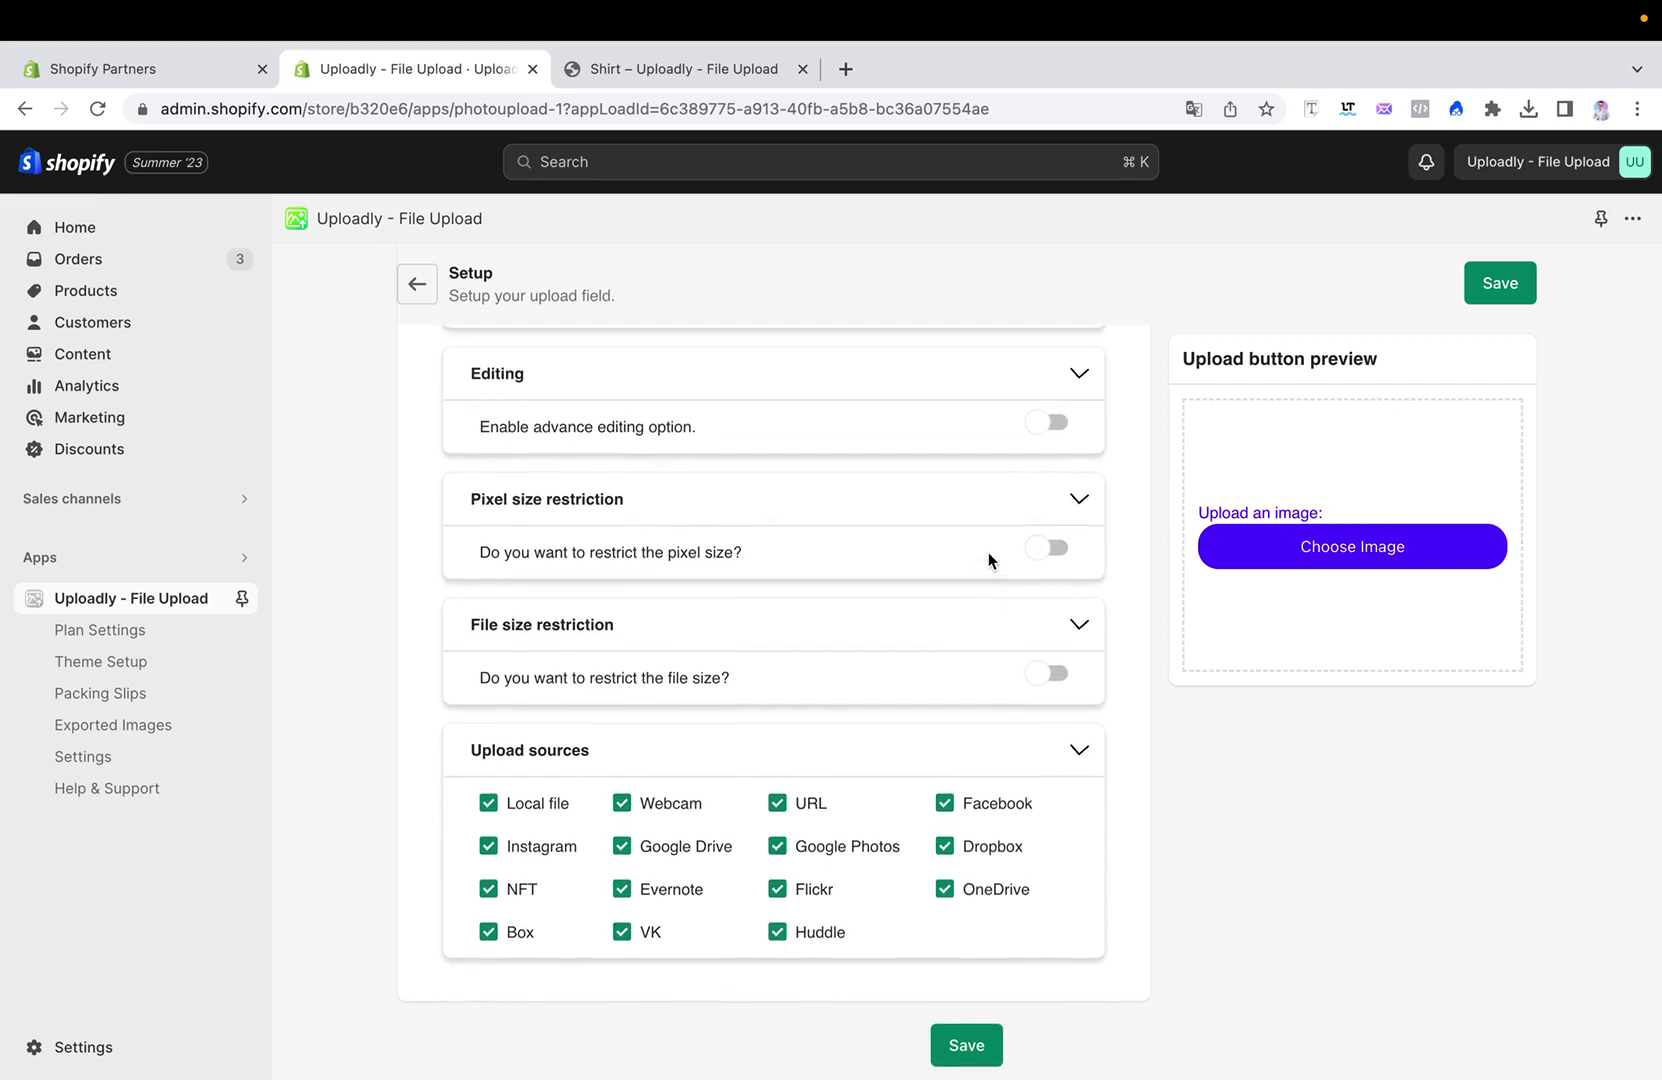
{"action": "left_click", "coordinate": [1076, 750]}
{"action": "scroll", "coordinate": [1076, 753], "scroll_direction": "up", "scroll_amount": 4}
{"action": "scroll", "coordinate": [1076, 753], "scroll_direction": "up", "scroll_amount": 1}
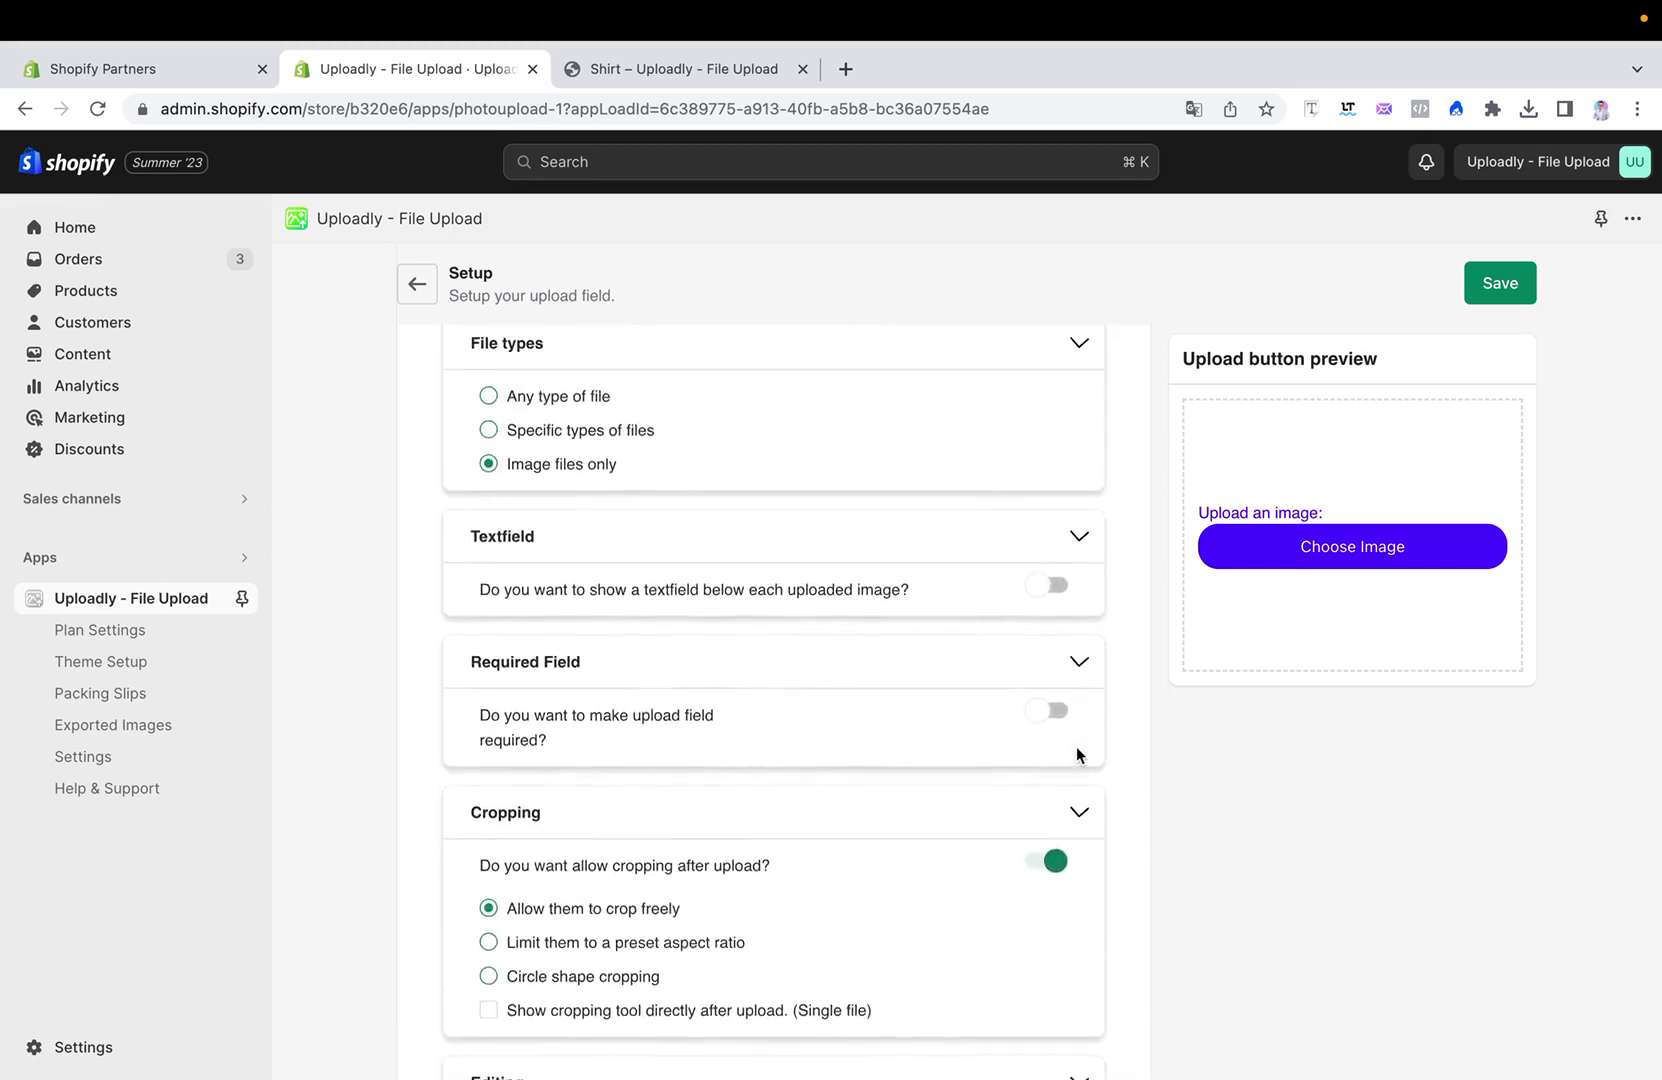
{"action": "scroll", "coordinate": [1076, 753], "scroll_direction": "down", "scroll_amount": 5}
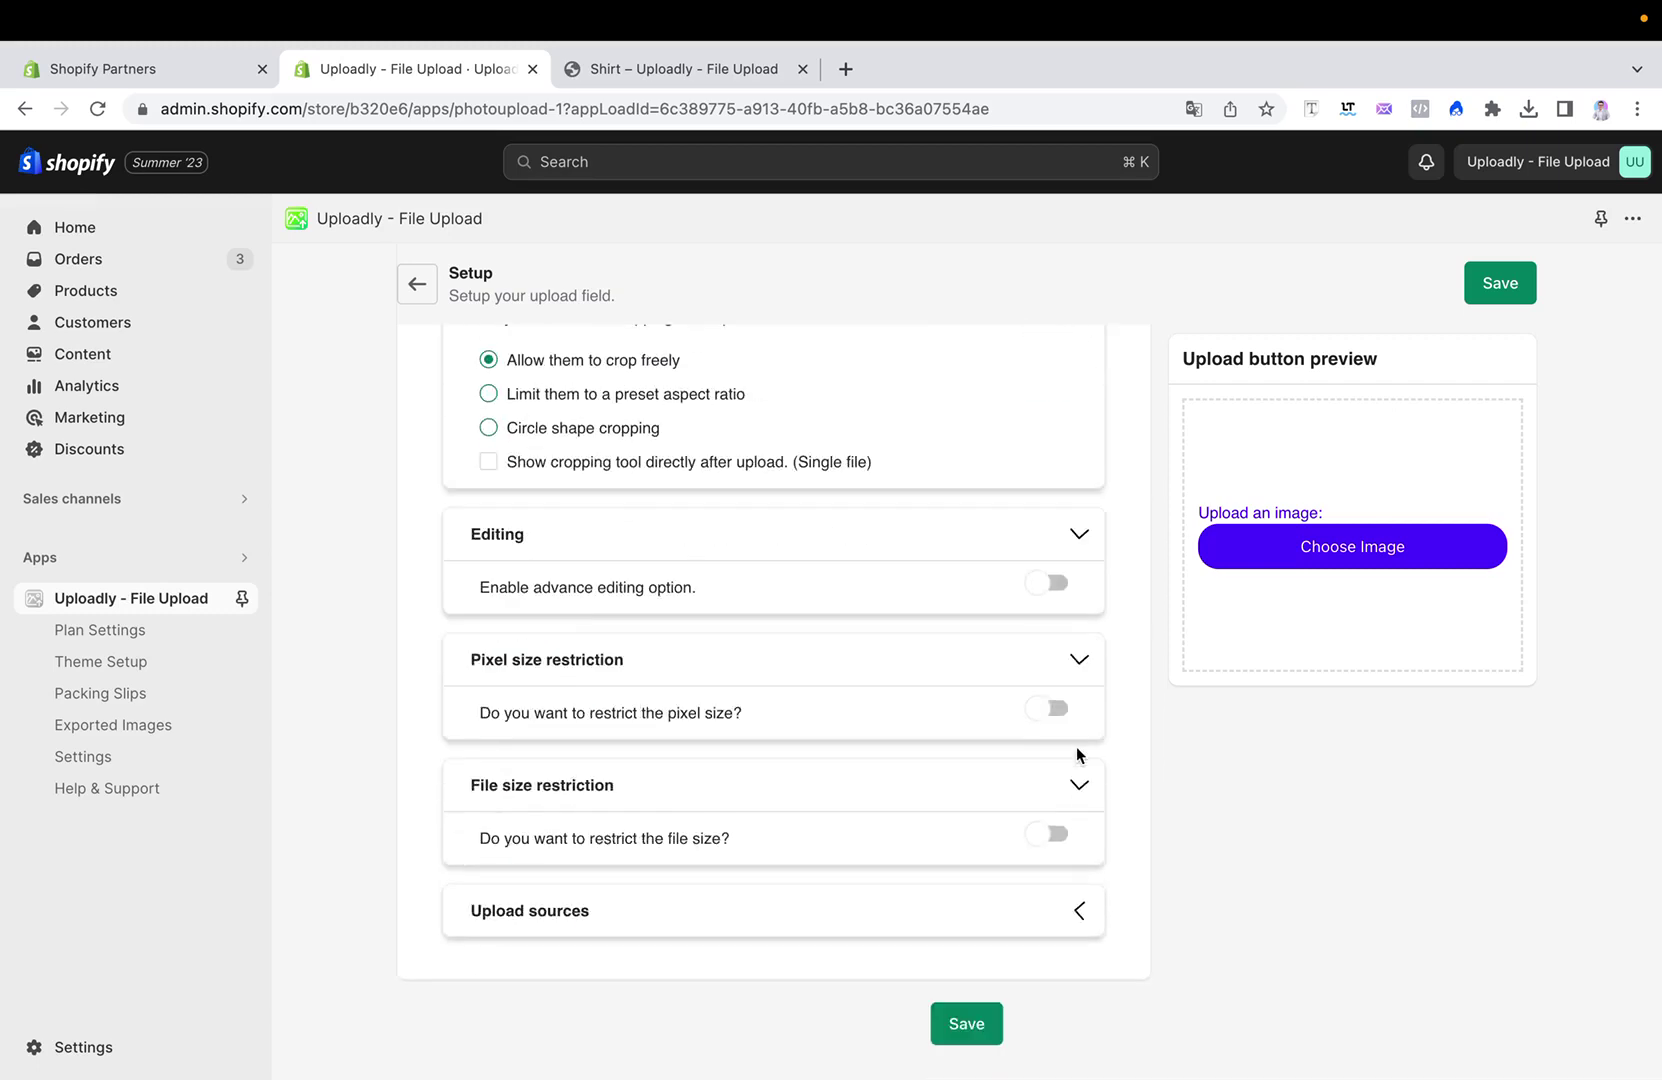
{"action": "left_click", "coordinate": [978, 1031]}
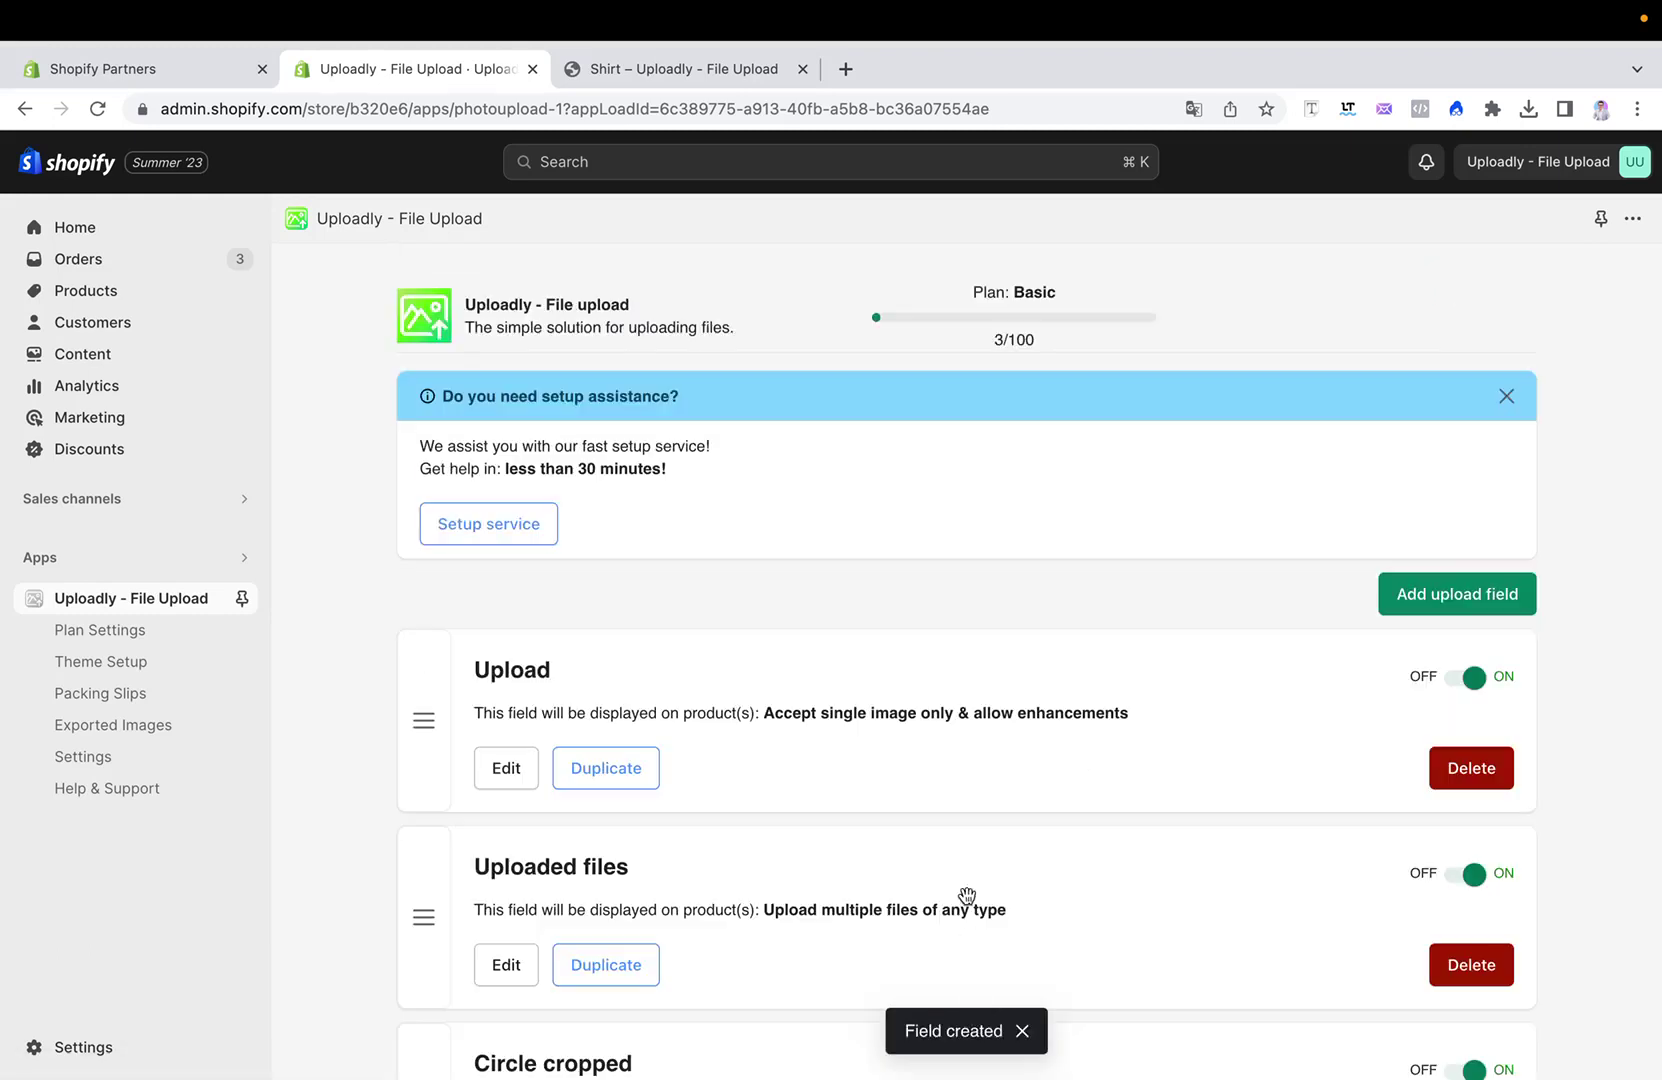
Reload the Shirt storefront page to show the purple full-width upload button.
{"action": "left_click", "coordinate": [695, 71]}
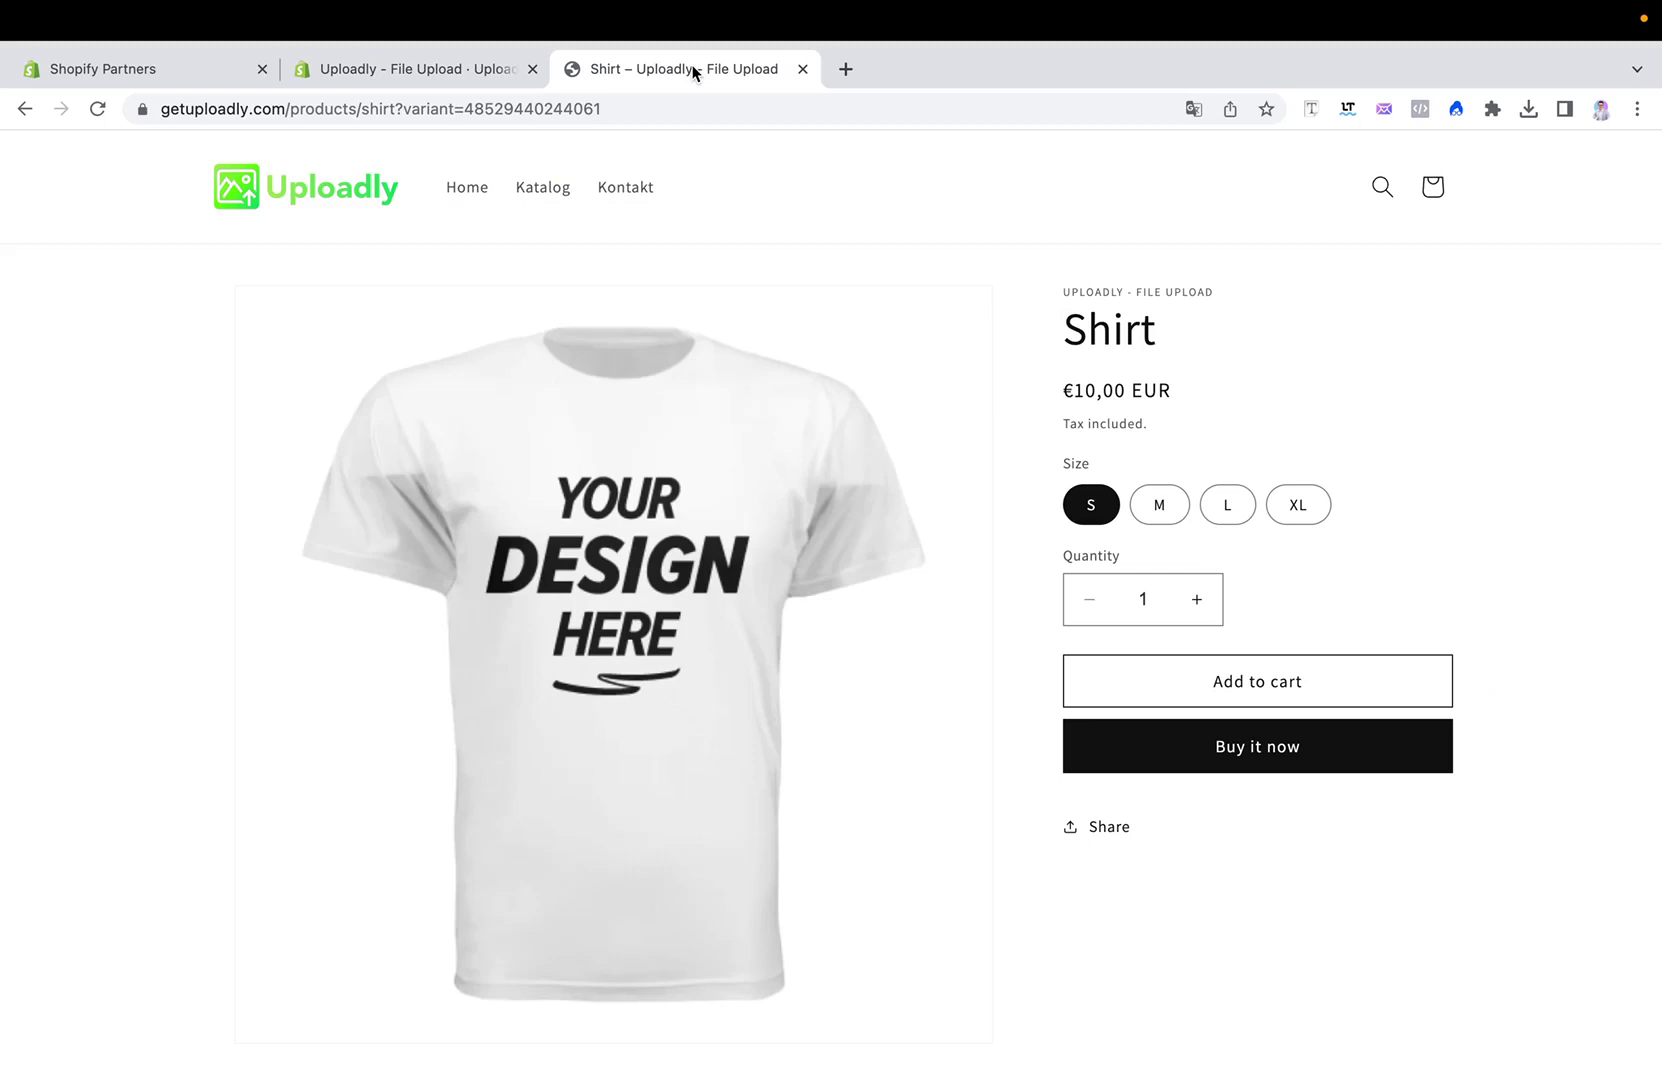
{"action": "left_click", "coordinate": [97, 109]}
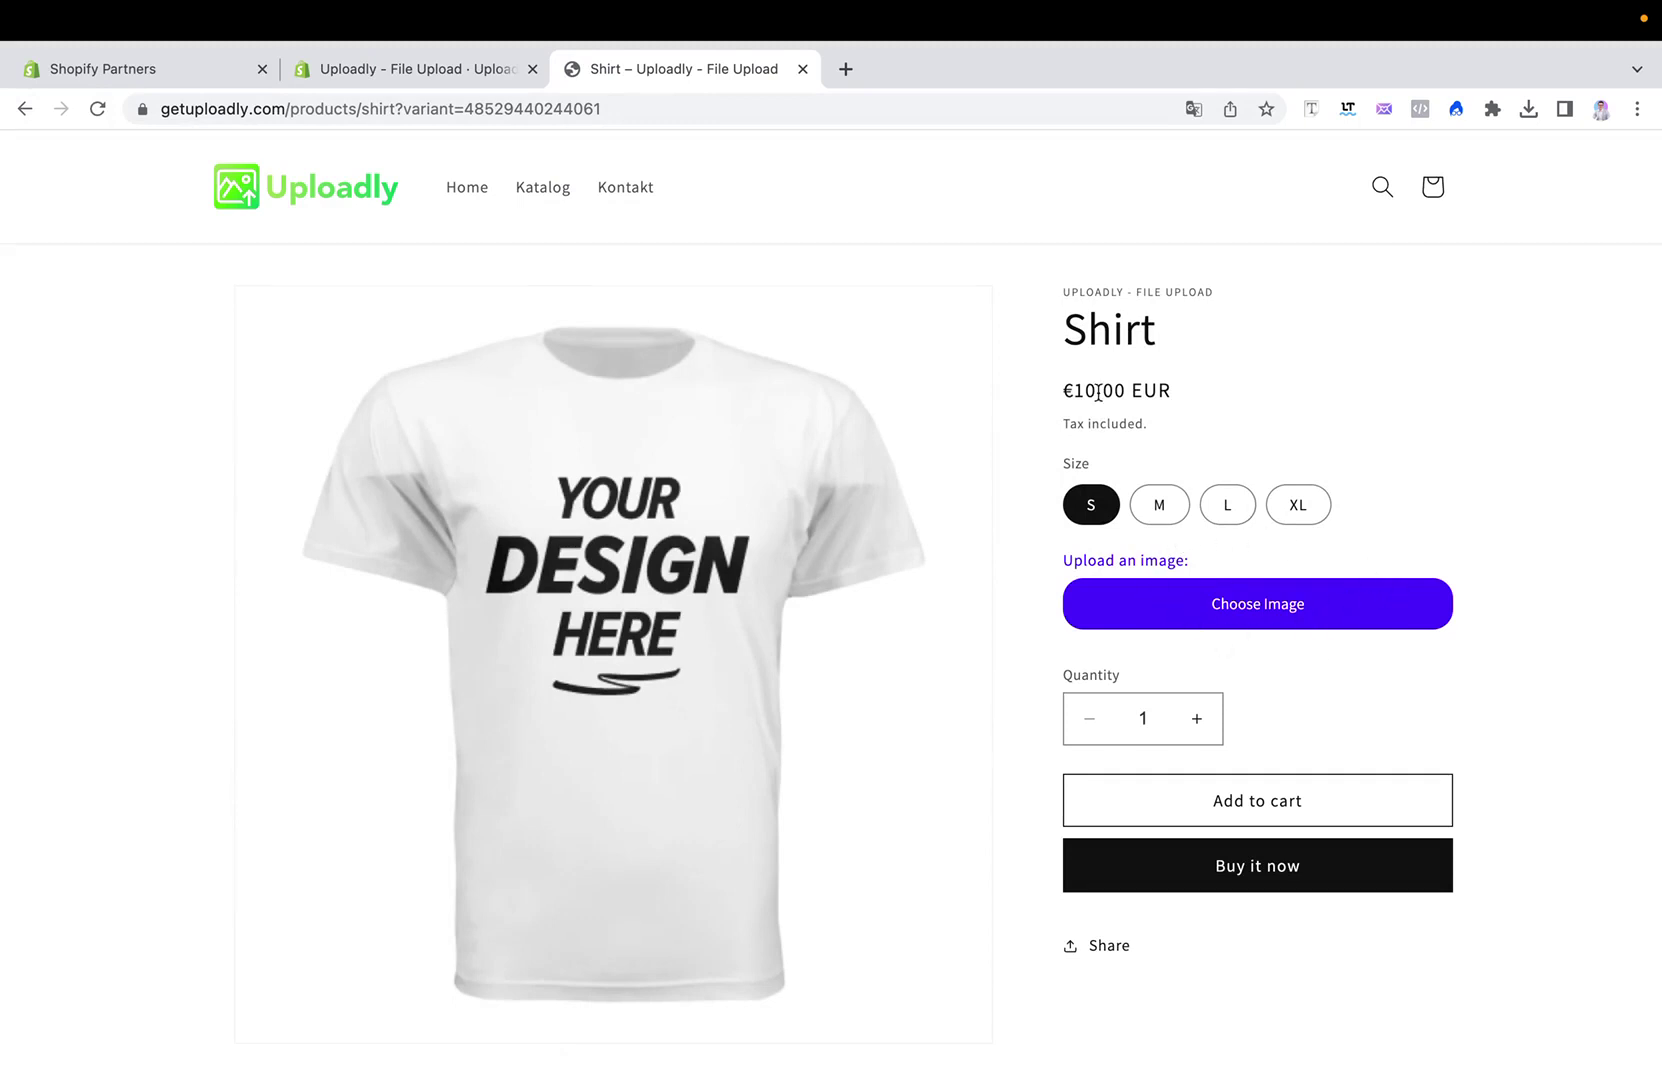
{"action": "scroll", "coordinate": [949, 563], "scroll_direction": "down", "scroll_amount": 2}
{"action": "scroll", "coordinate": [952, 566], "scroll_direction": "up", "scroll_amount": 2}
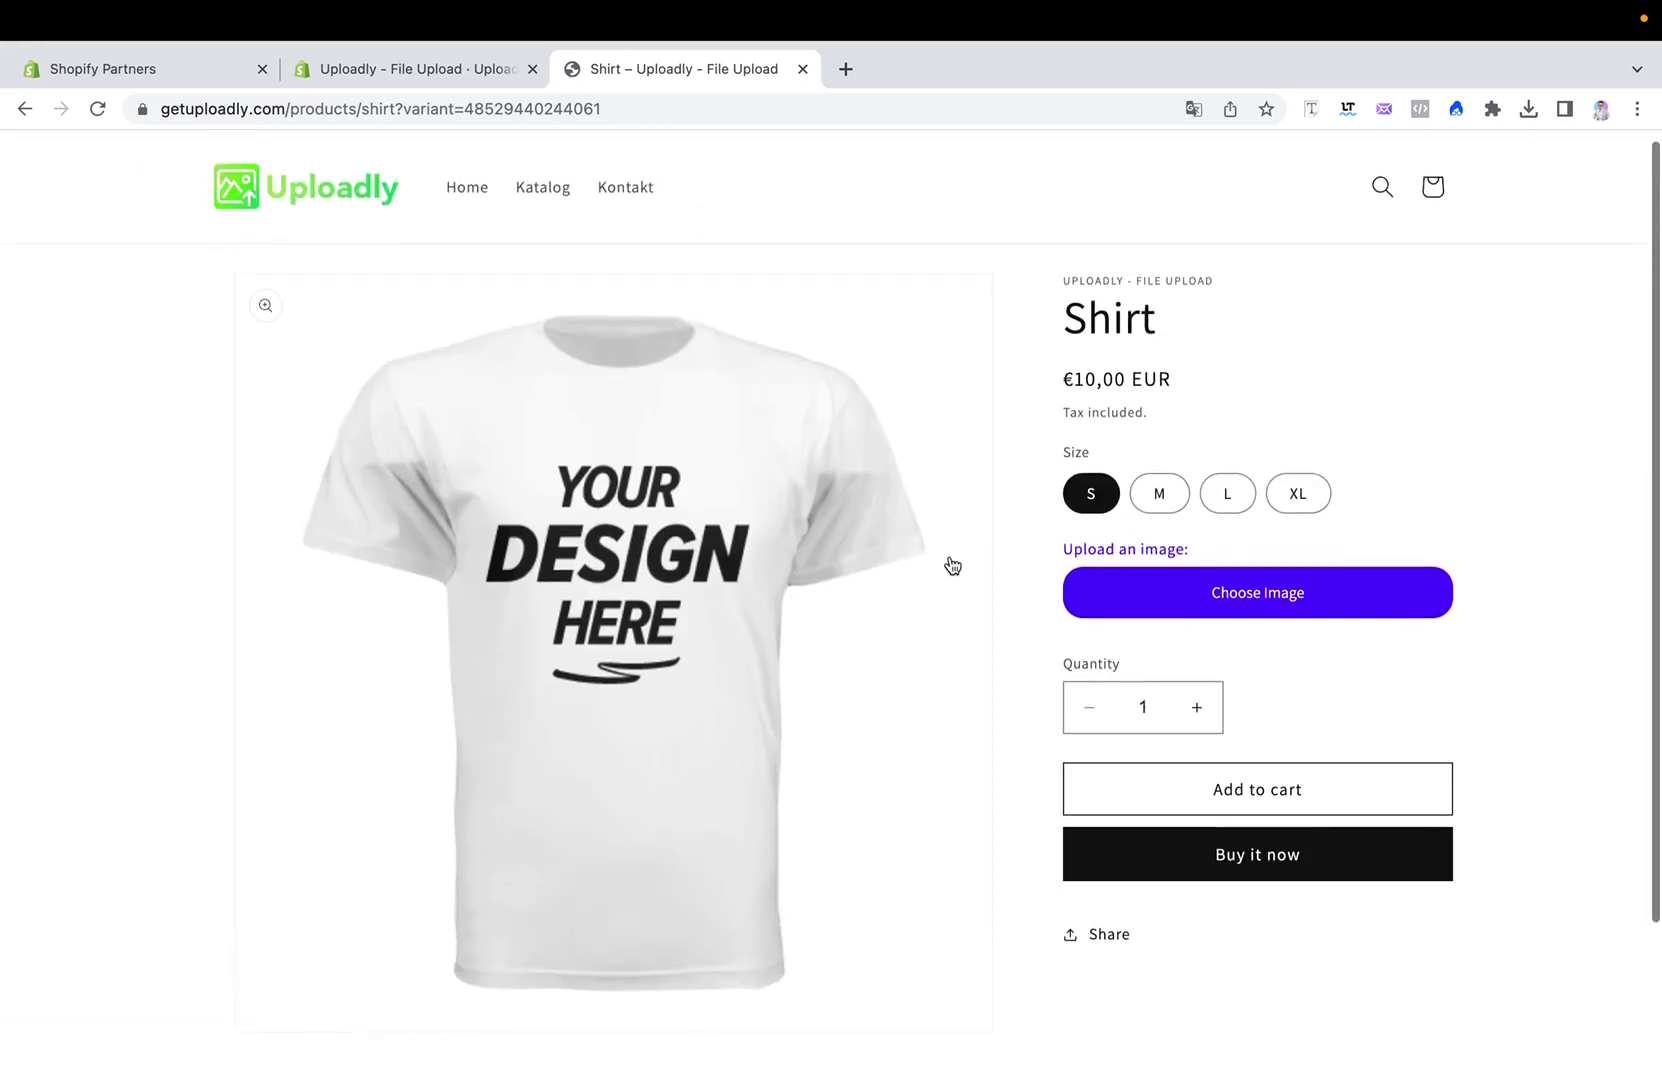